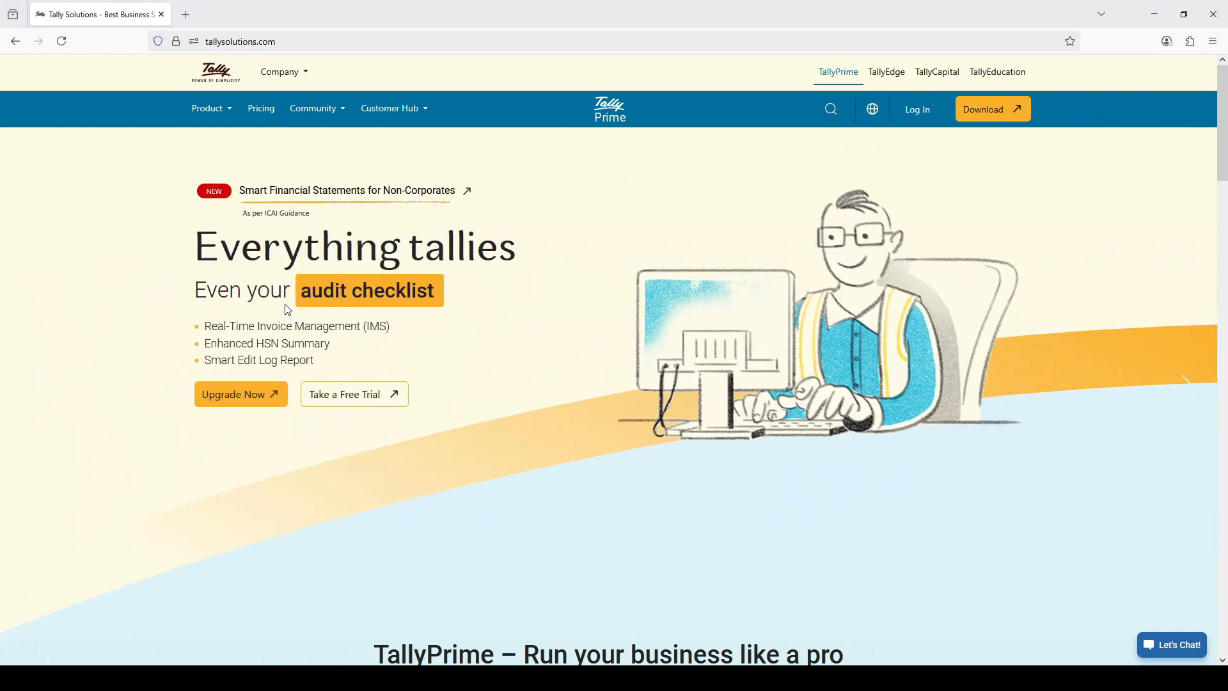
Step: Open the Smart Financial Statements for Non-Corporates add-on page and enter the Tally serial number
click(419, 193)
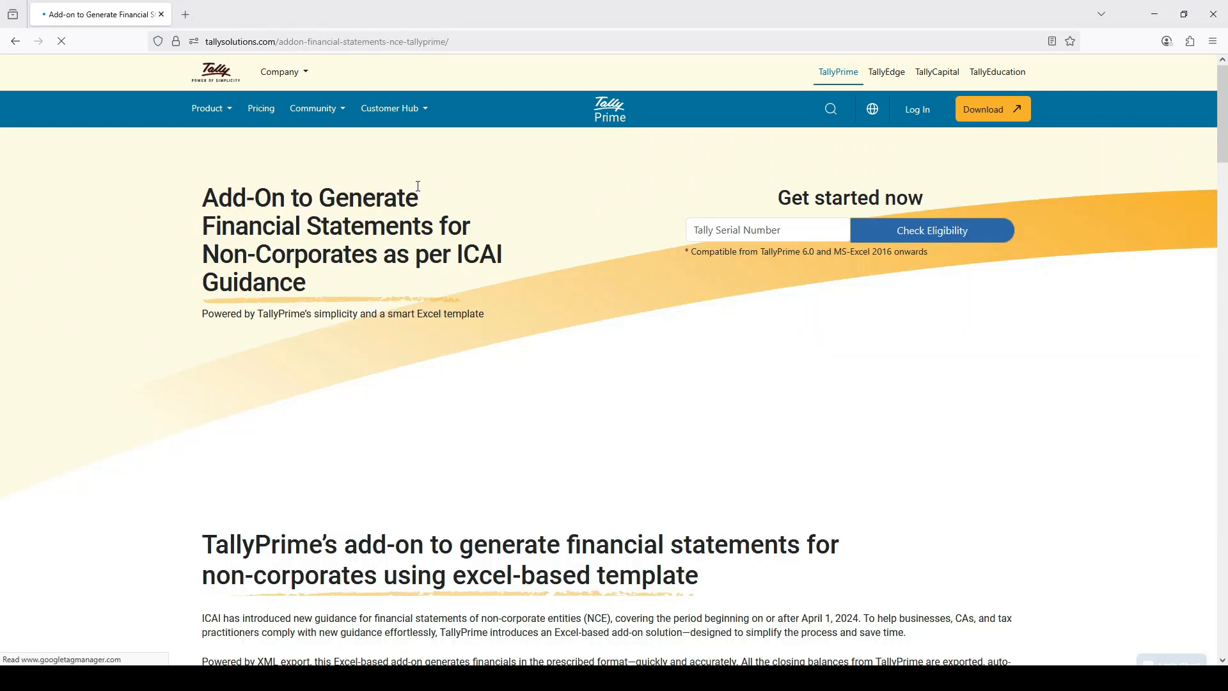
click(747, 232)
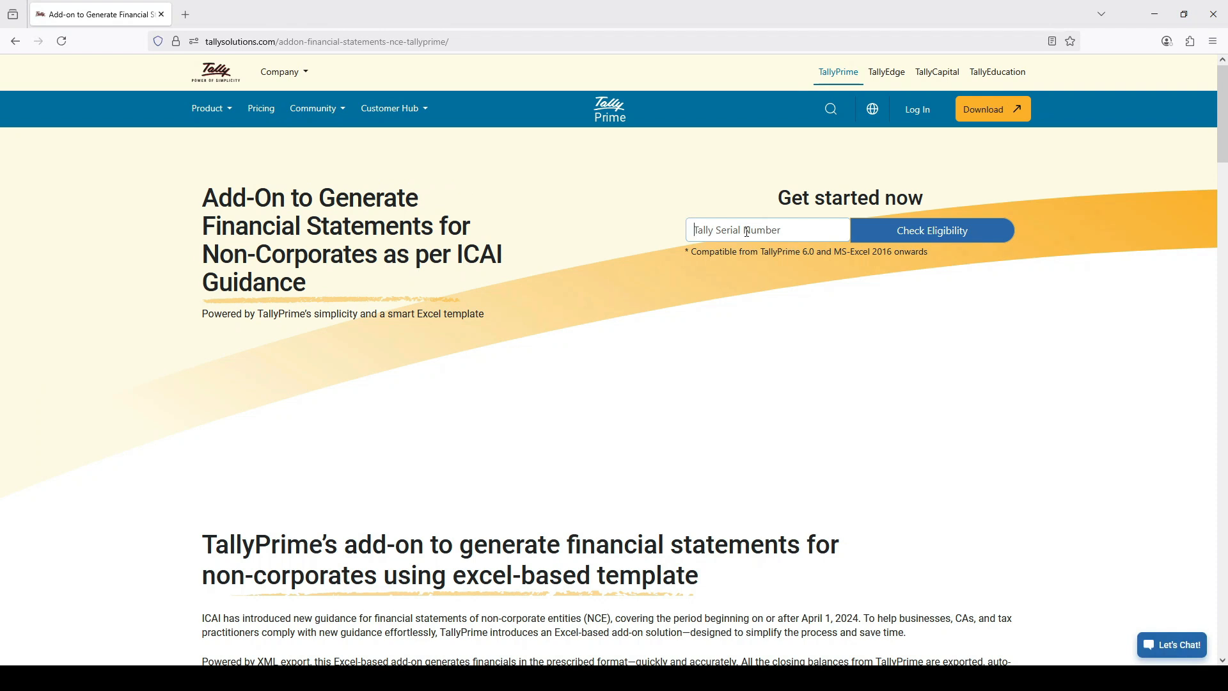
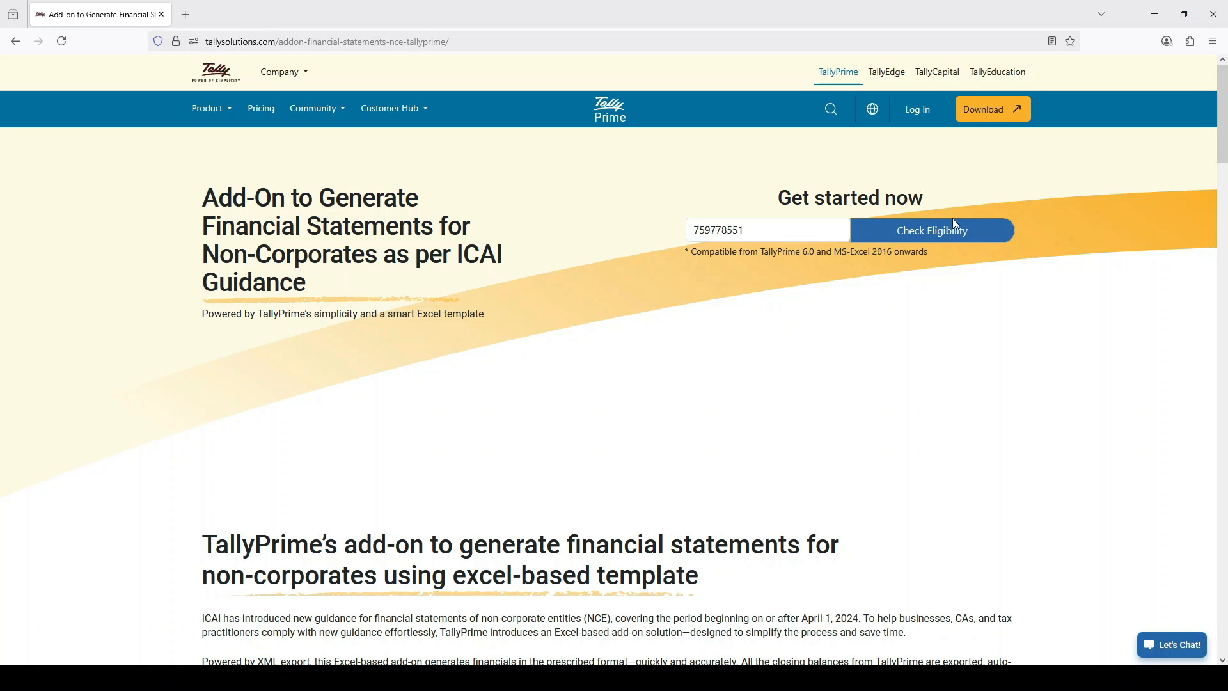
Step: Check eligibility, then enter and submit the OTP e-mailed to the licence administrator
click(911, 241)
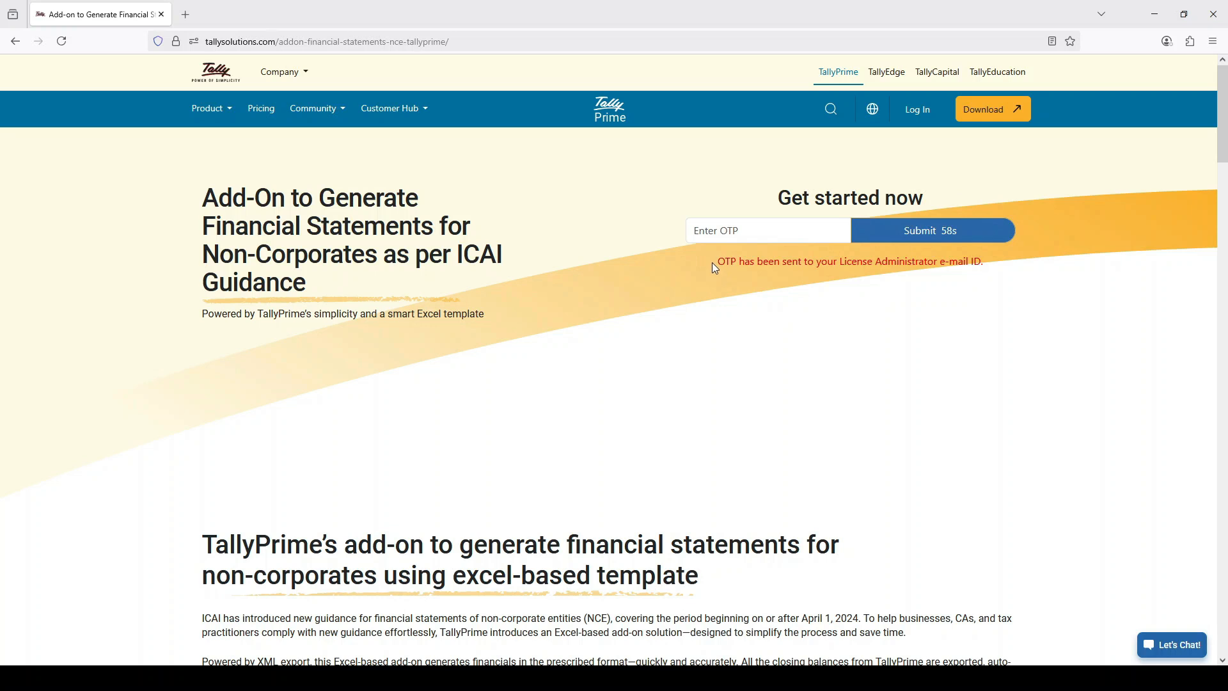
drag(711, 262, 989, 283)
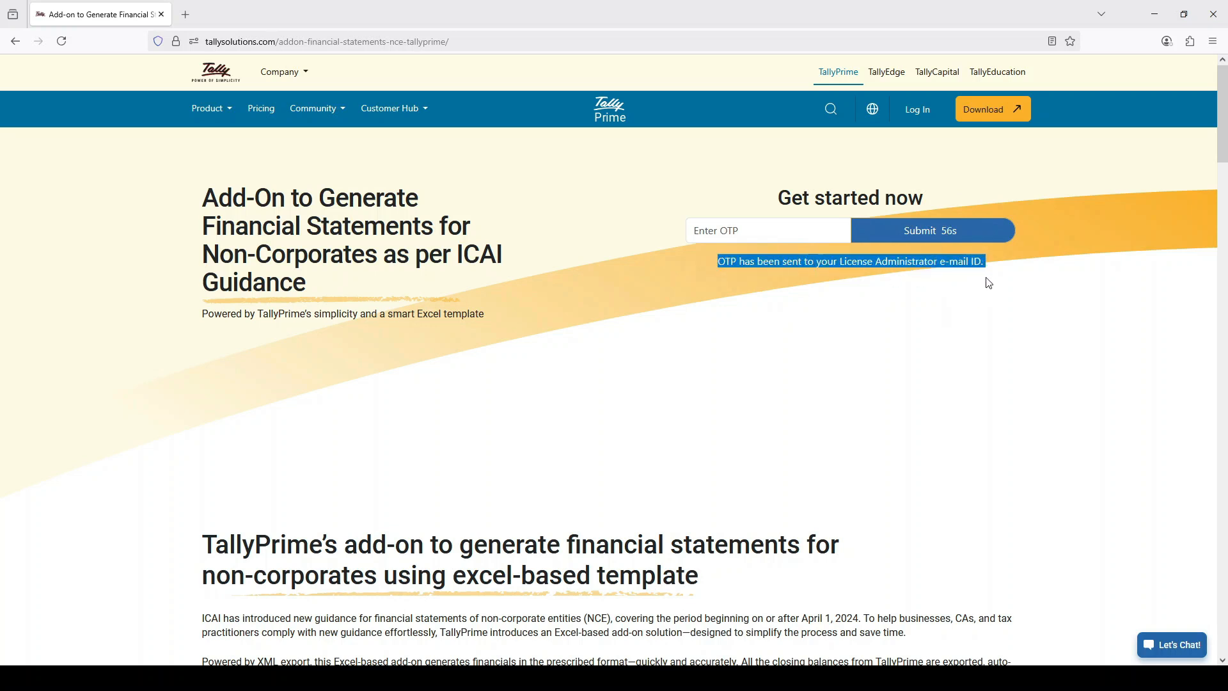
click(718, 232)
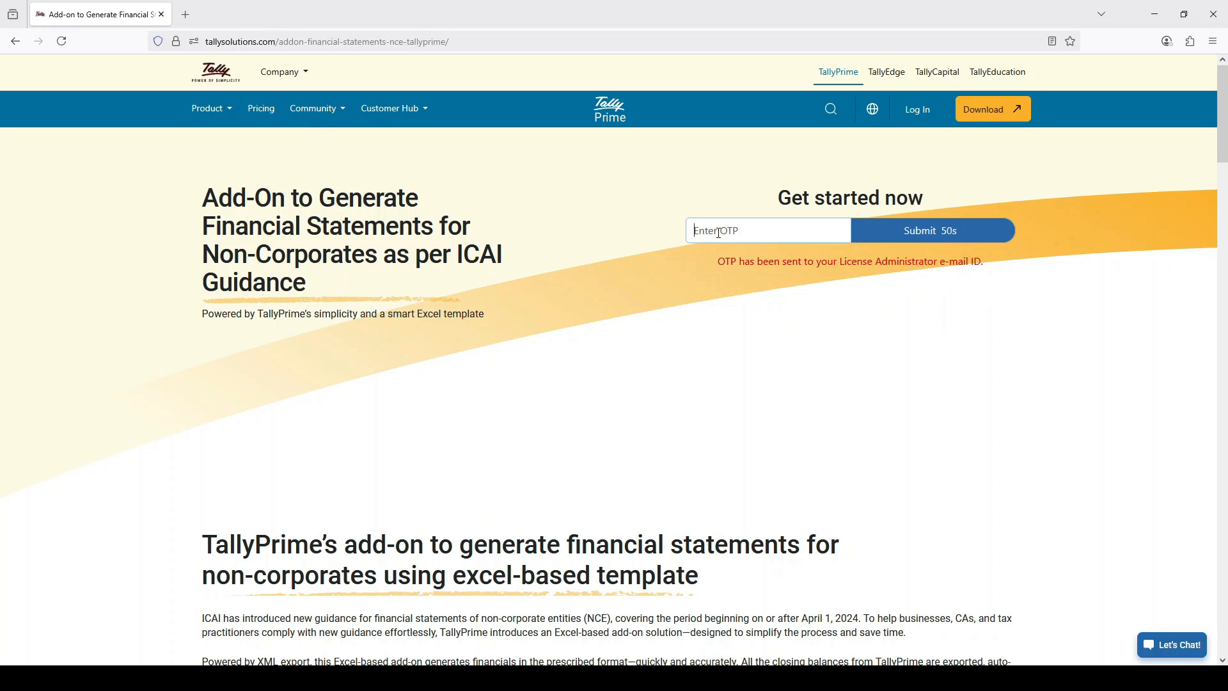
click(925, 244)
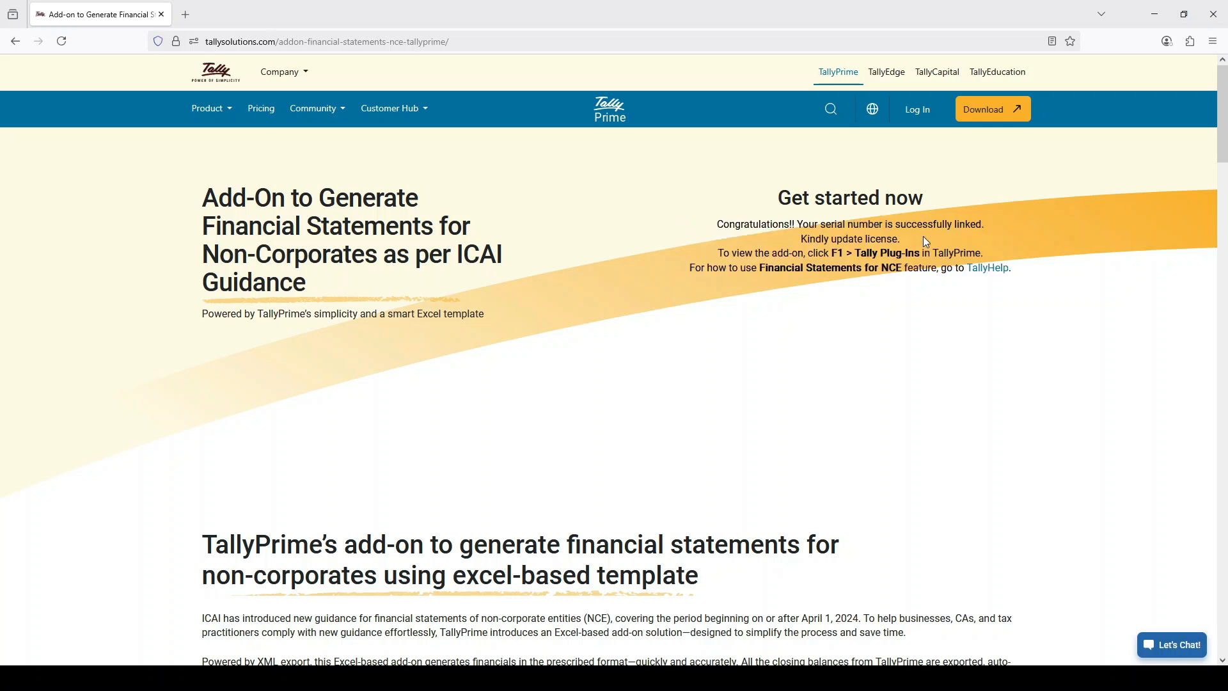
drag(719, 225, 1032, 289)
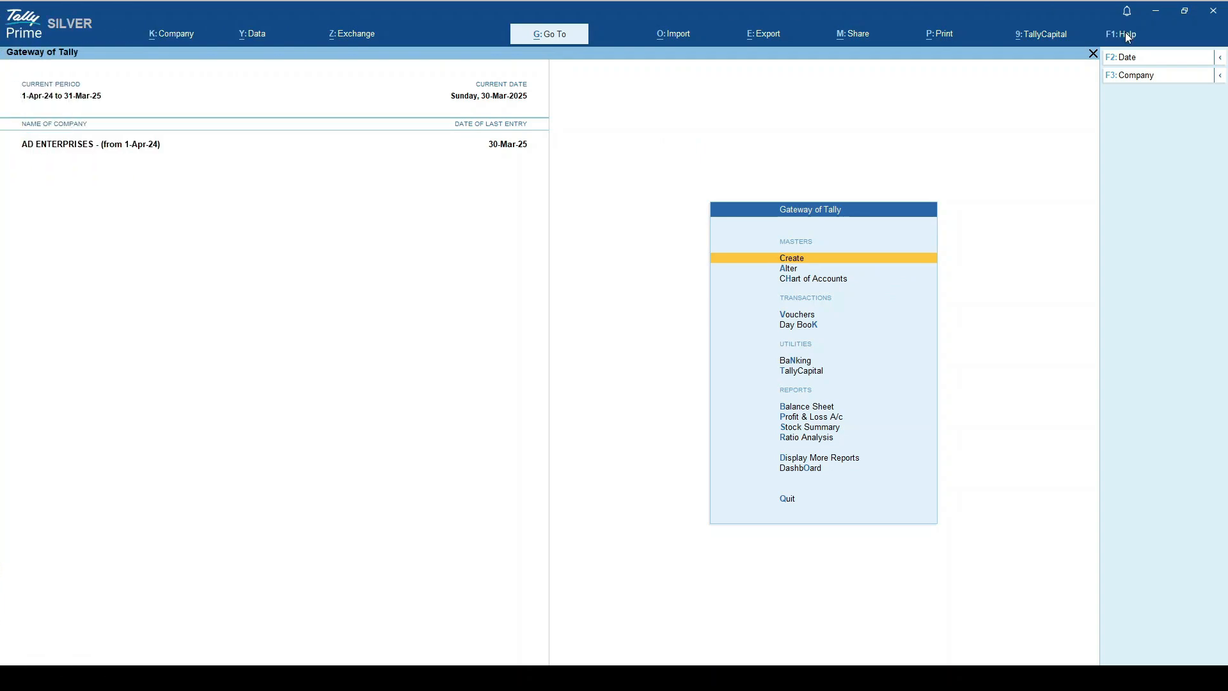
Step: Update the licence under Manage License with the administrator's Tally.NET ID and password
click(1127, 39)
key(Down)
key(Down)
key(Down)
key(Down)
key(Down)
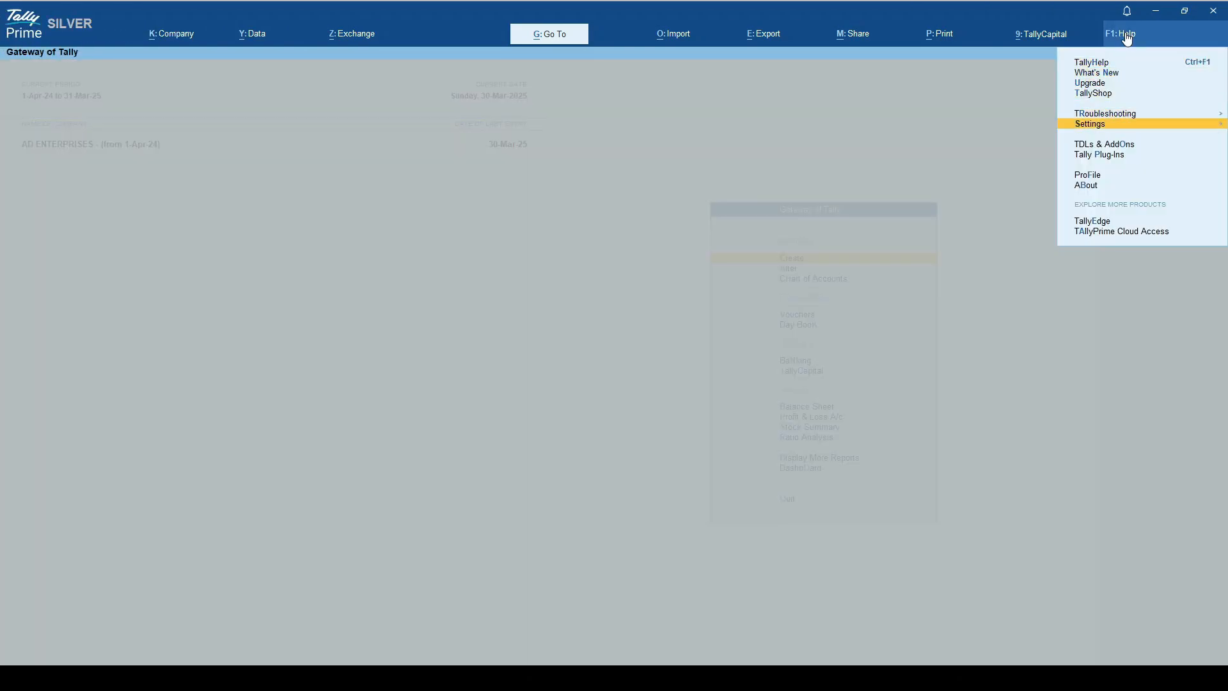
key(Return)
key(Return)
key(Return)
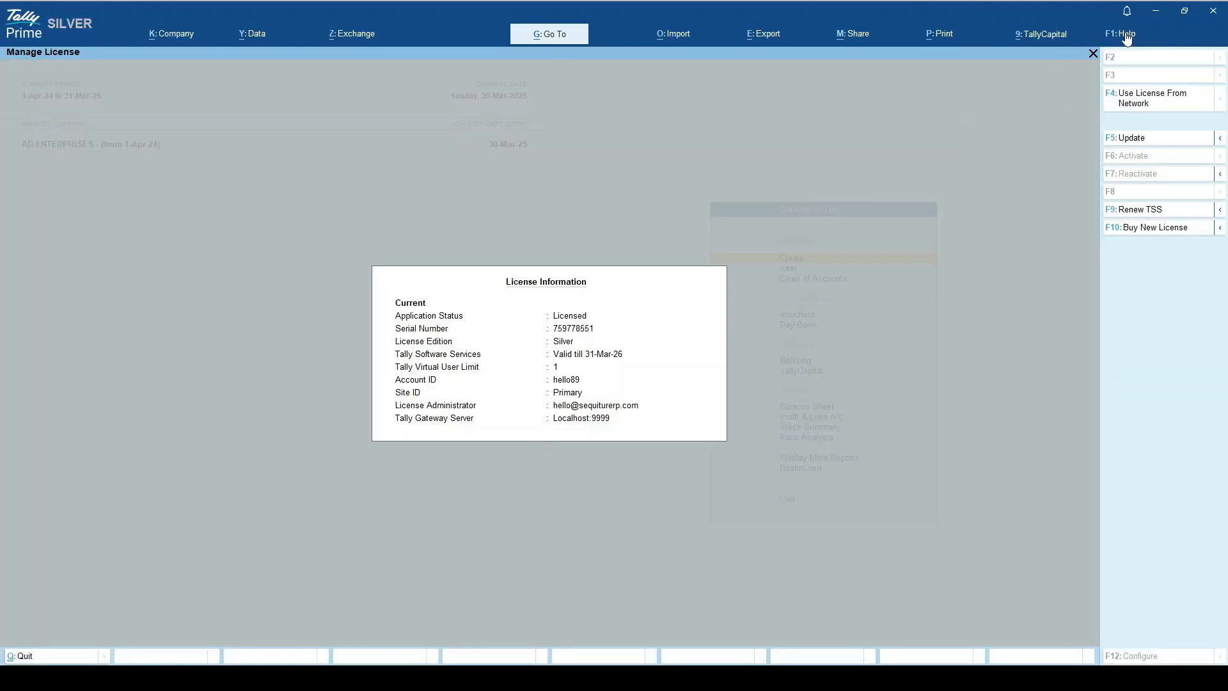
click(1132, 138)
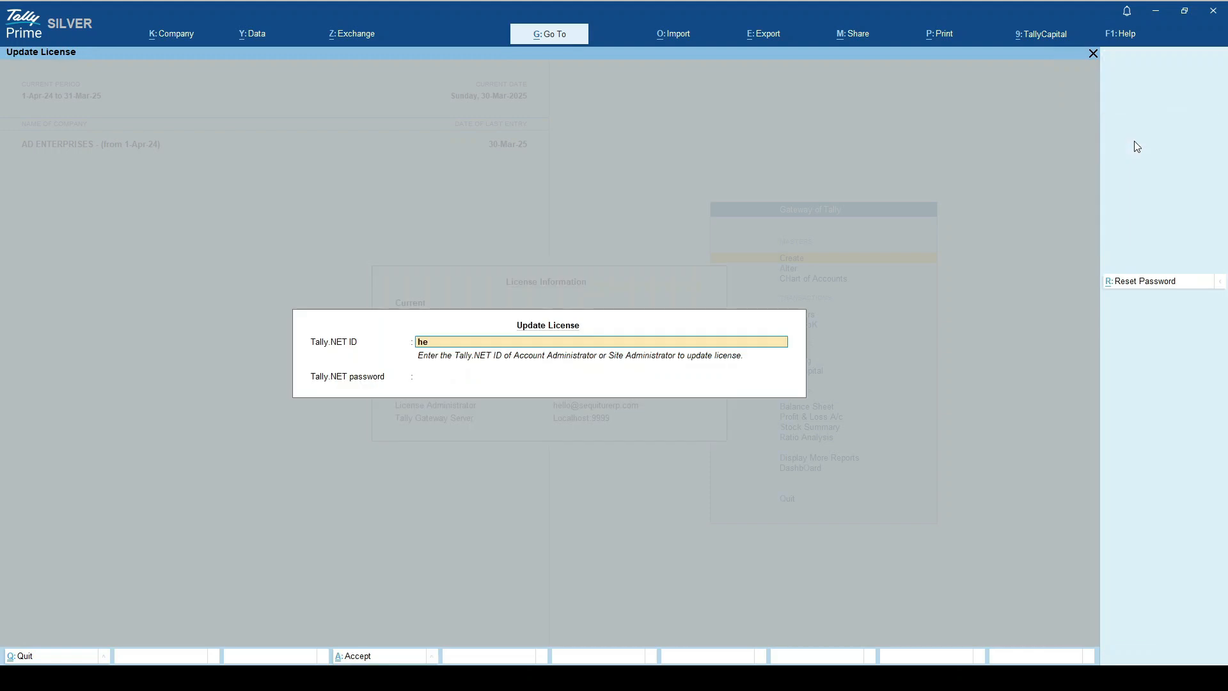
key(Return)
text(*****)
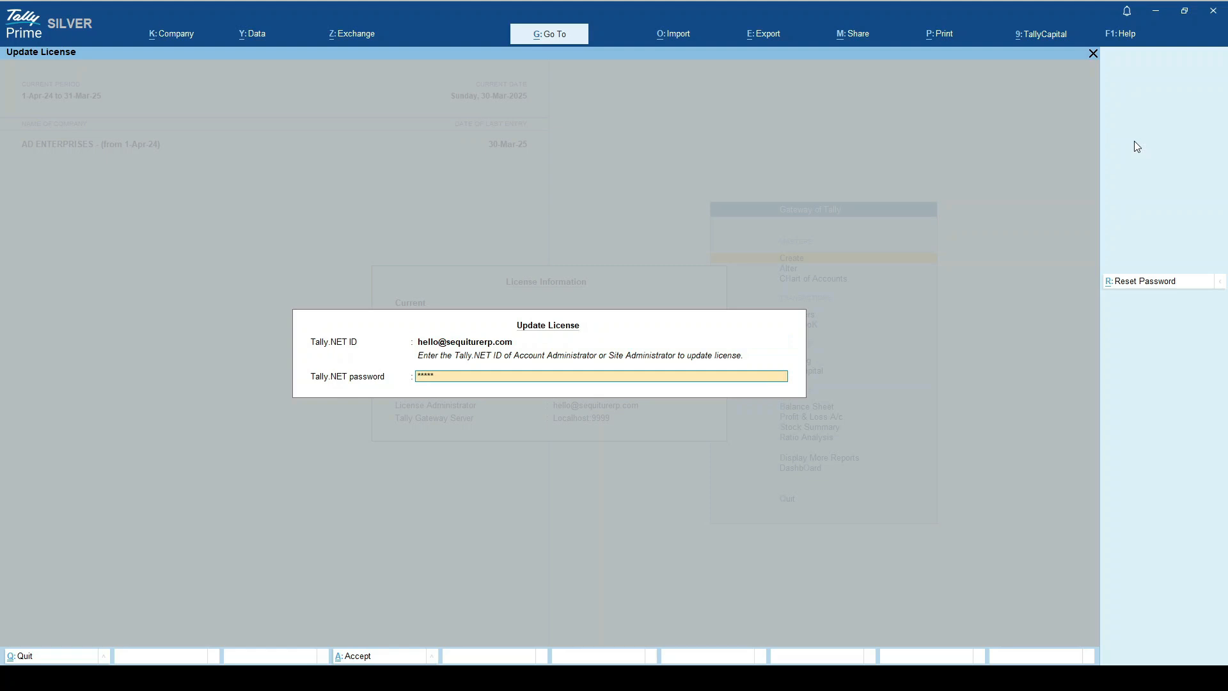
text(*******)
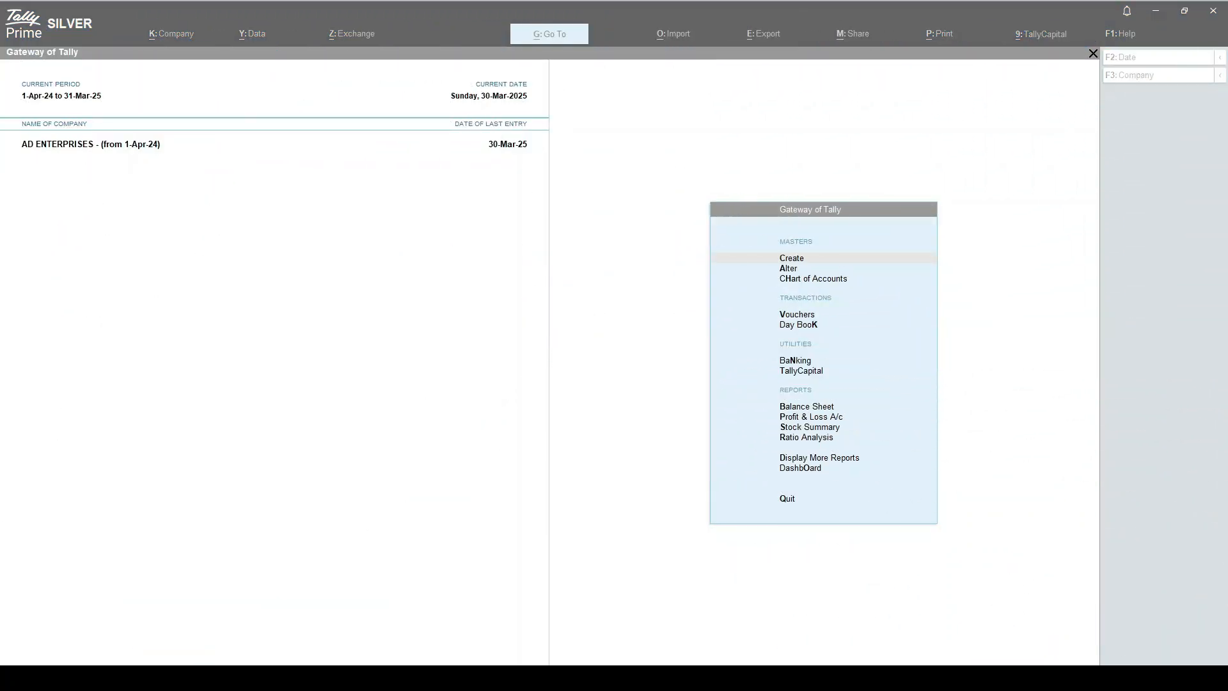
Step: Check the NCE plug-in status under Tally Plug-Ins, then bring up the TallyPrime-NCE folder in File Explorer
click(1131, 36)
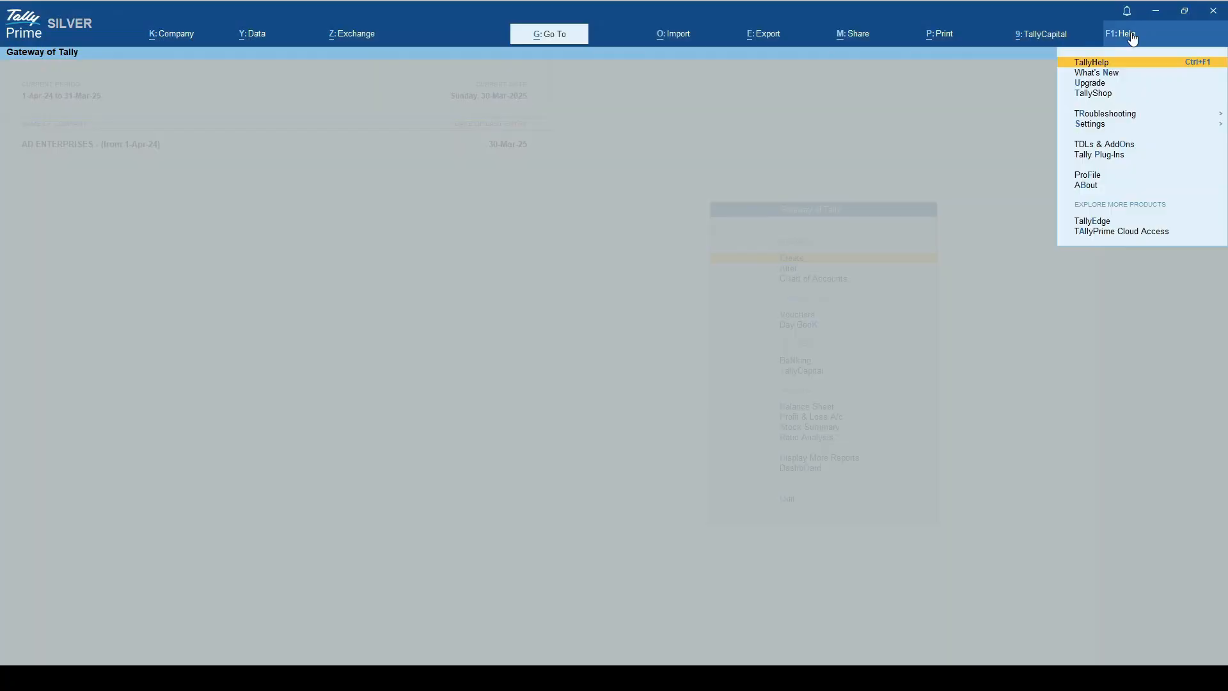
key(Down)
key(Down)
key(Down)
key(Down)
key(Down)
key(Down)
key(Down)
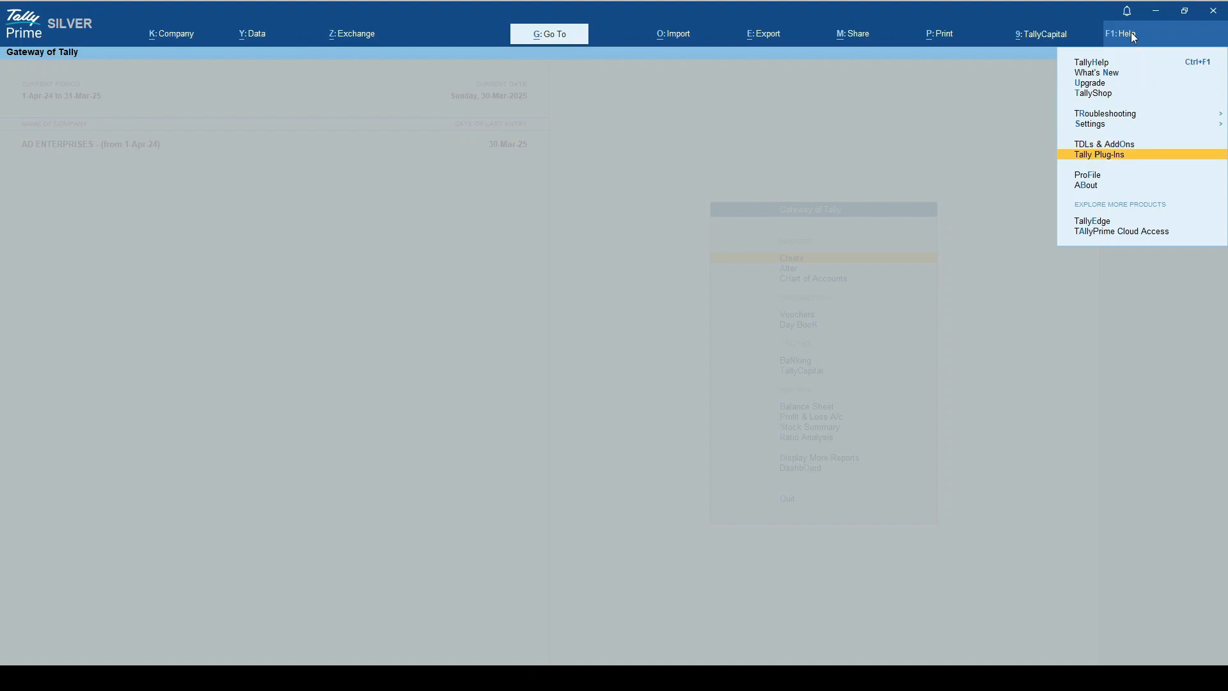
key(Return)
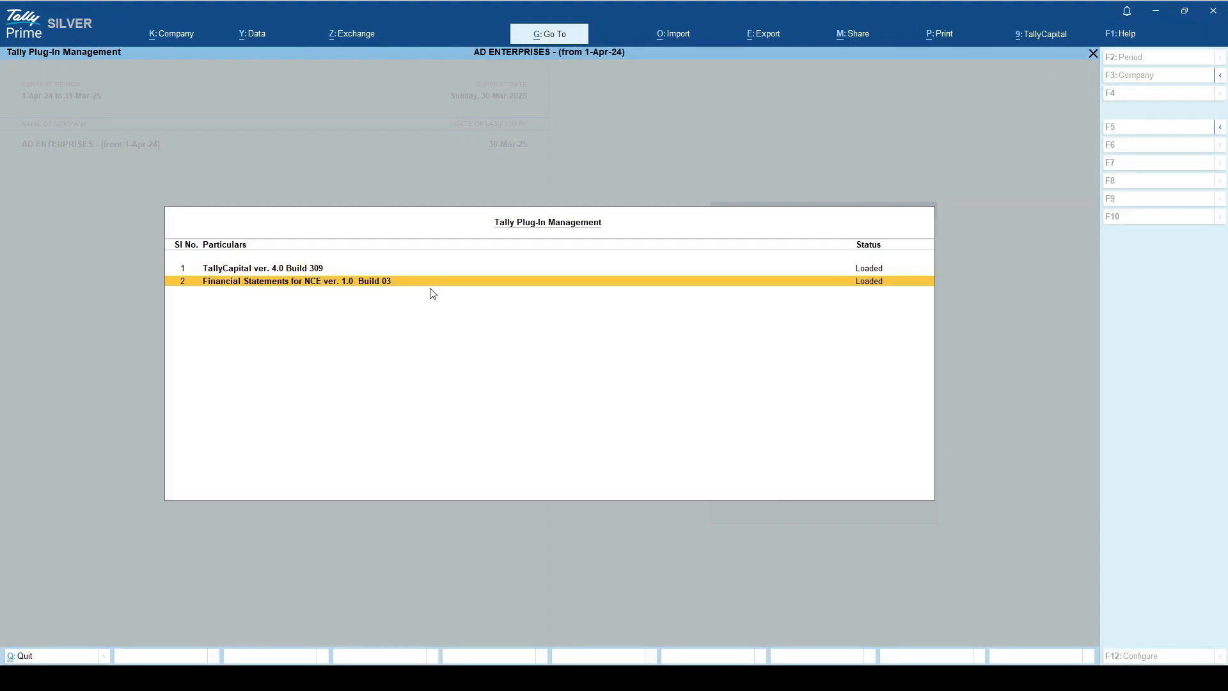
click(612, 677)
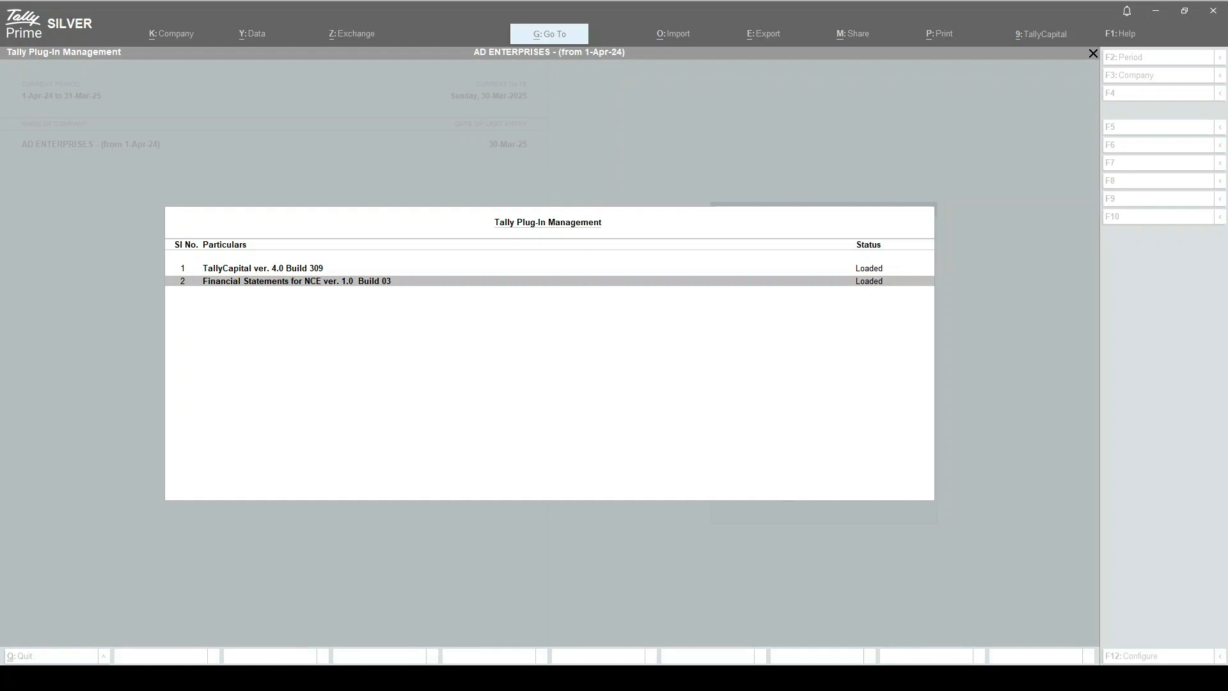
click(613, 677)
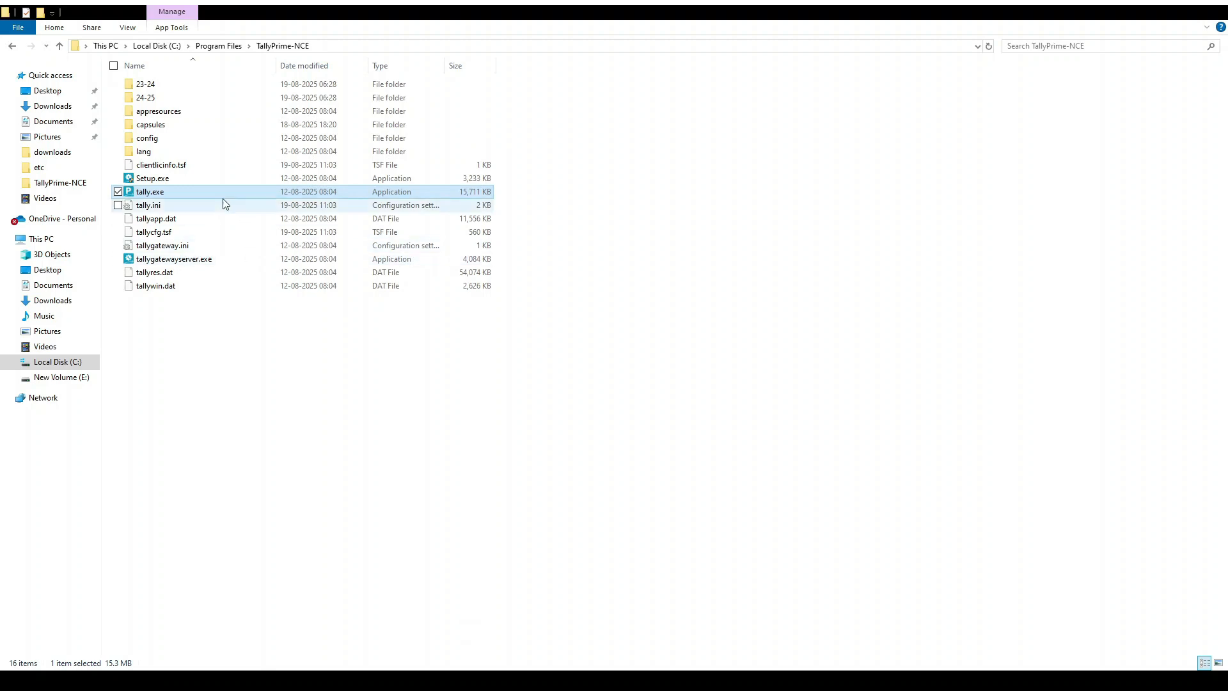
Step: Navigate into appresources > plugins > Financial Statements for NCE
click(208, 340)
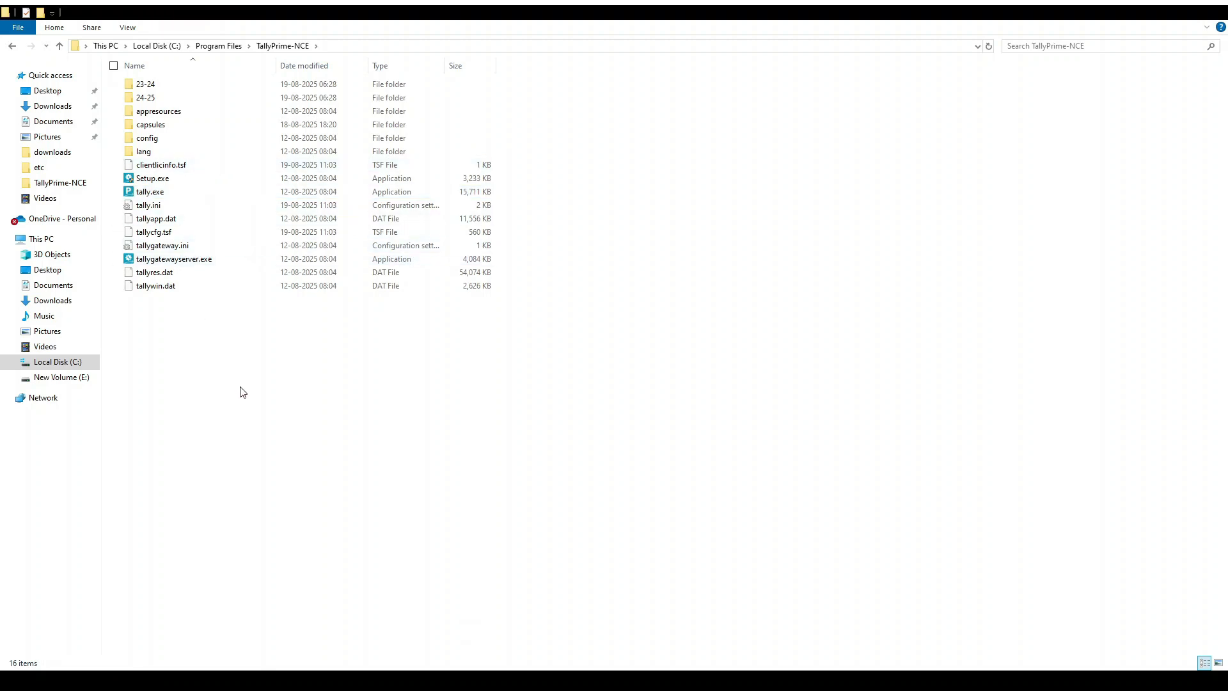
click(174, 117)
double_click(174, 117)
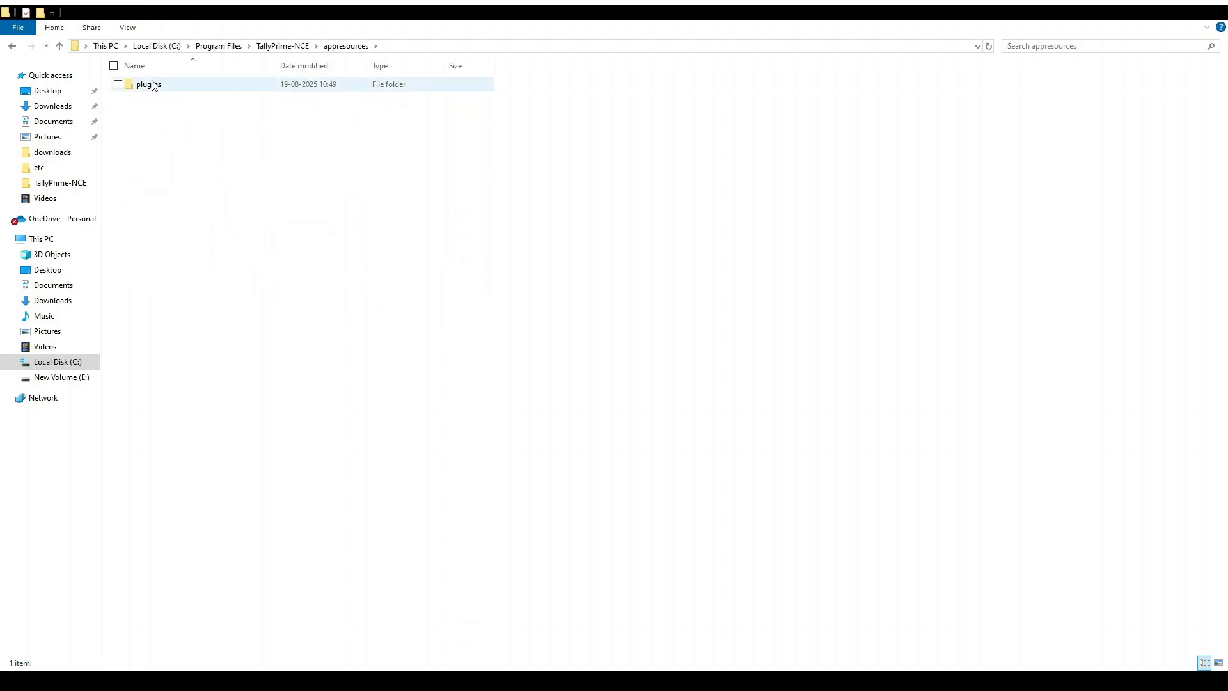
click(151, 85)
double_click(151, 85)
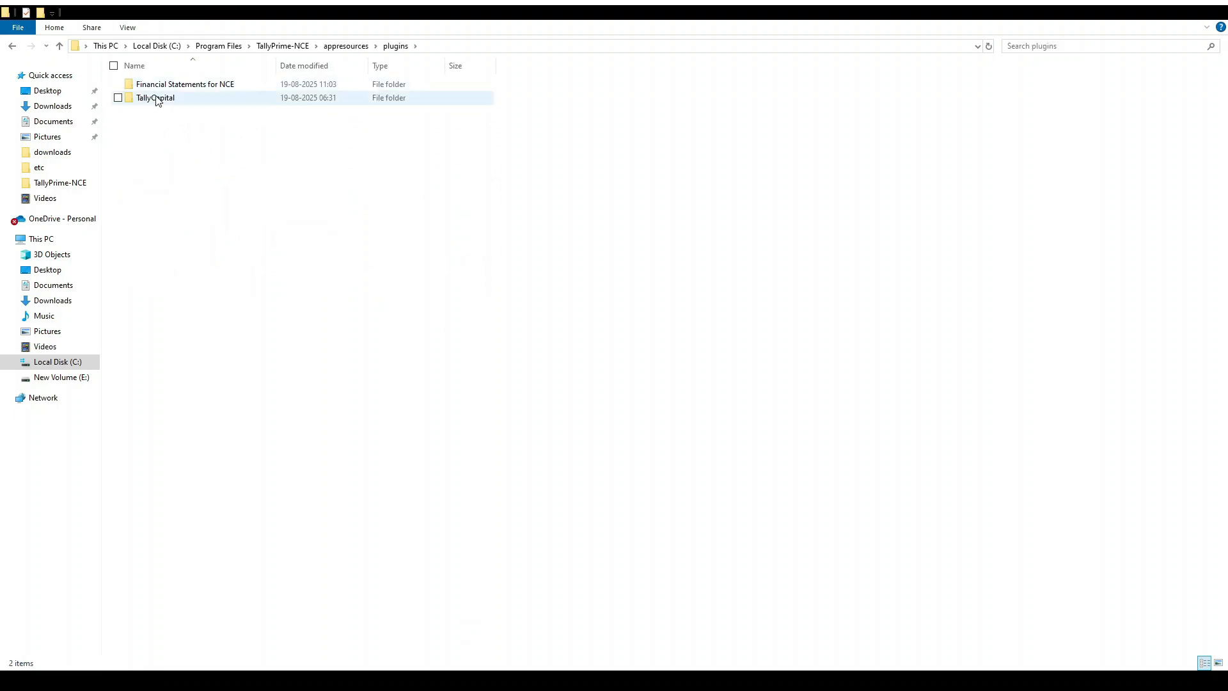
double_click(172, 84)
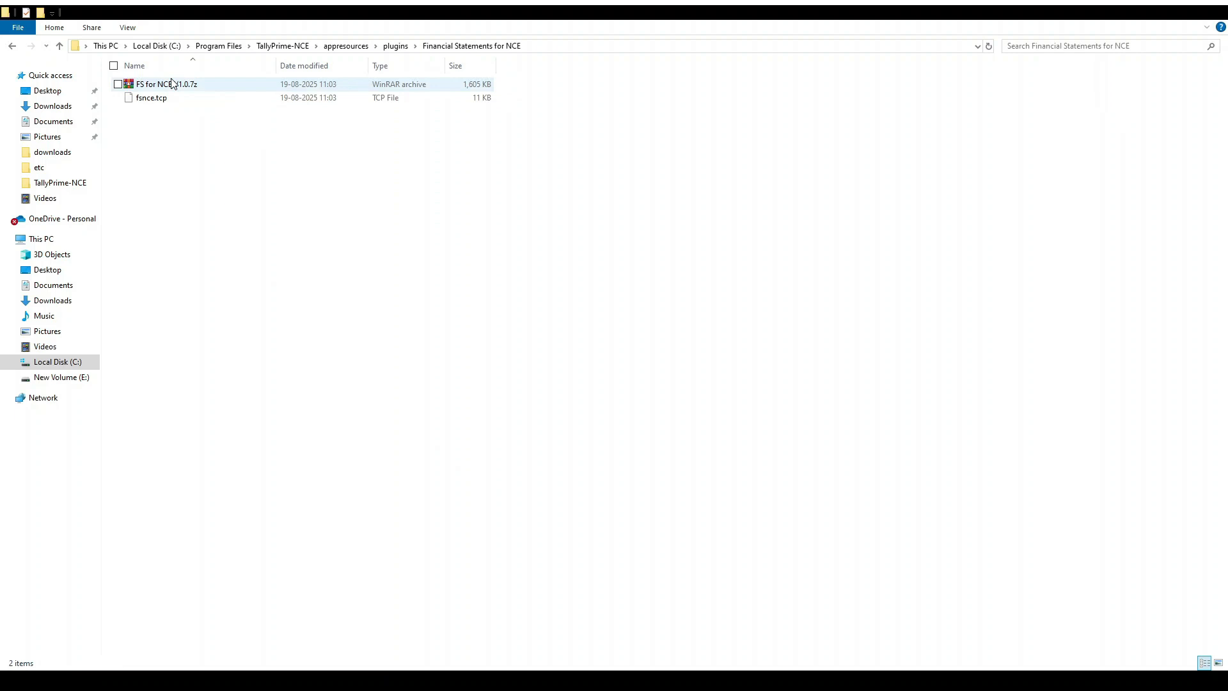
Step: Extract FS for NCE V1.0.7z here and select FS for NCE V1.0.xlsm in the extracted folder
click(183, 89)
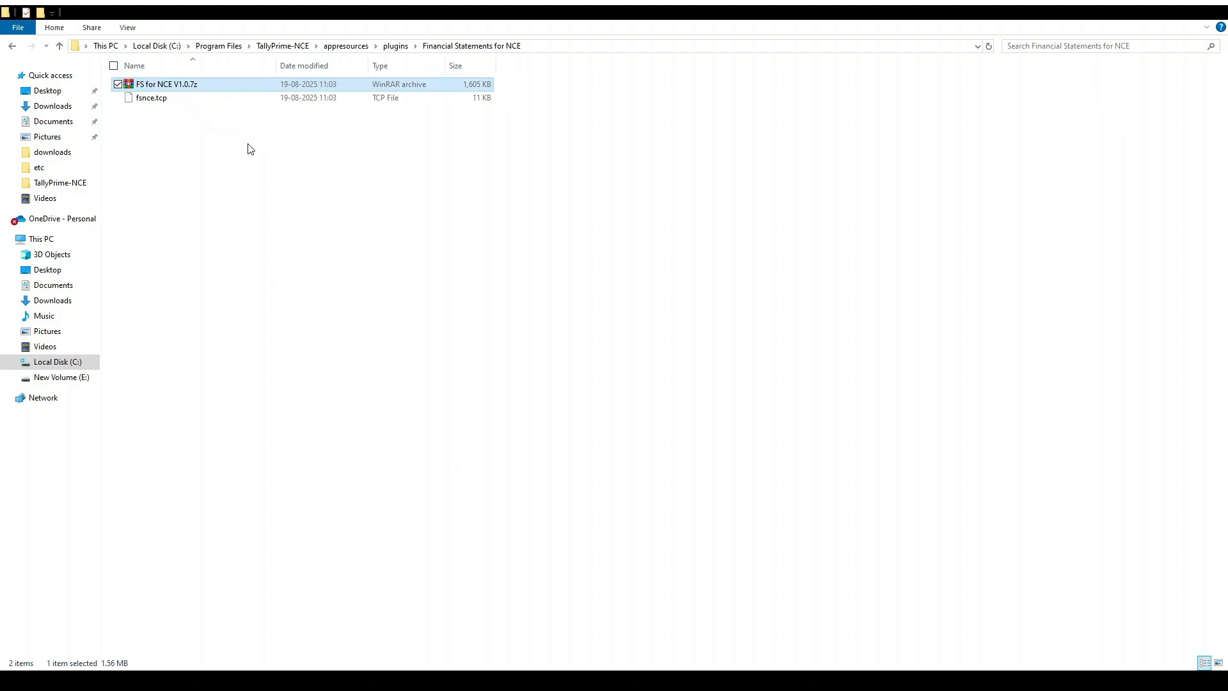
key(Return)
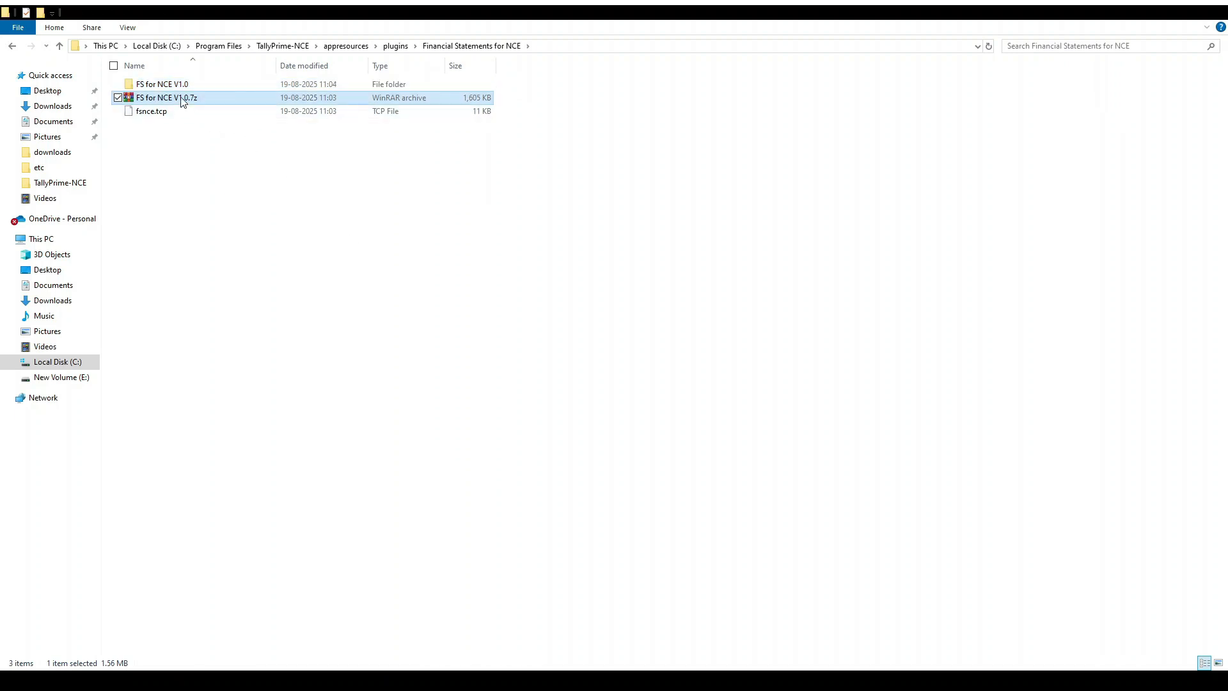
double_click(169, 86)
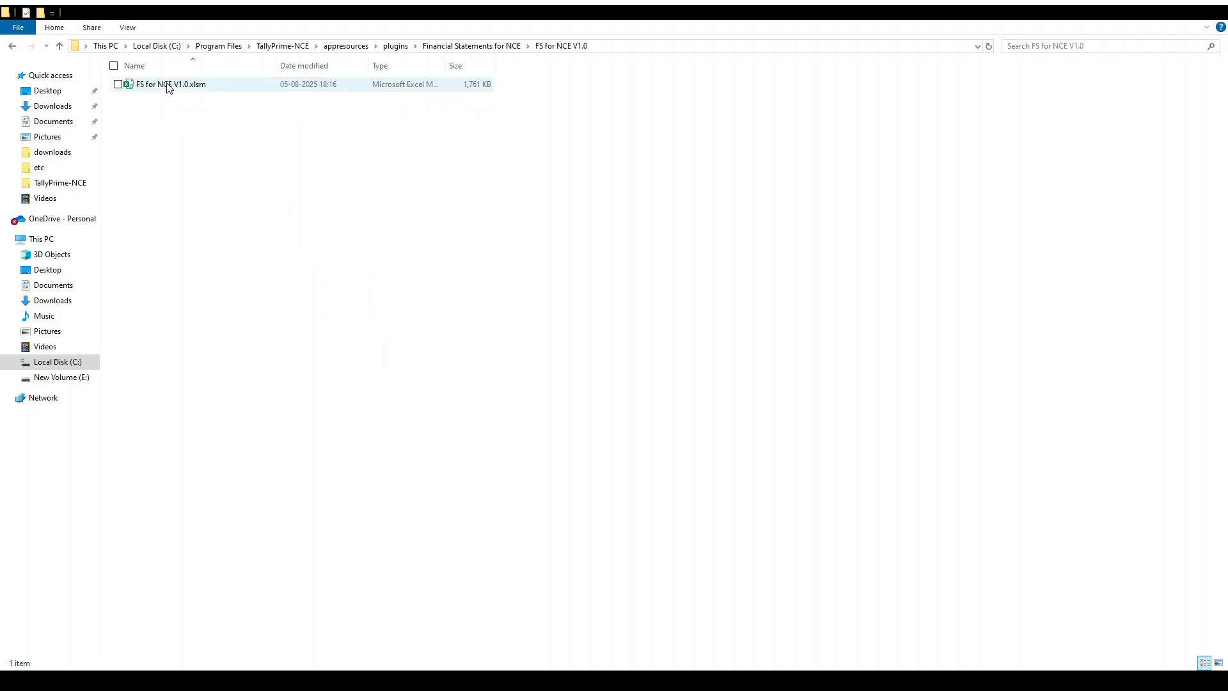
click(169, 87)
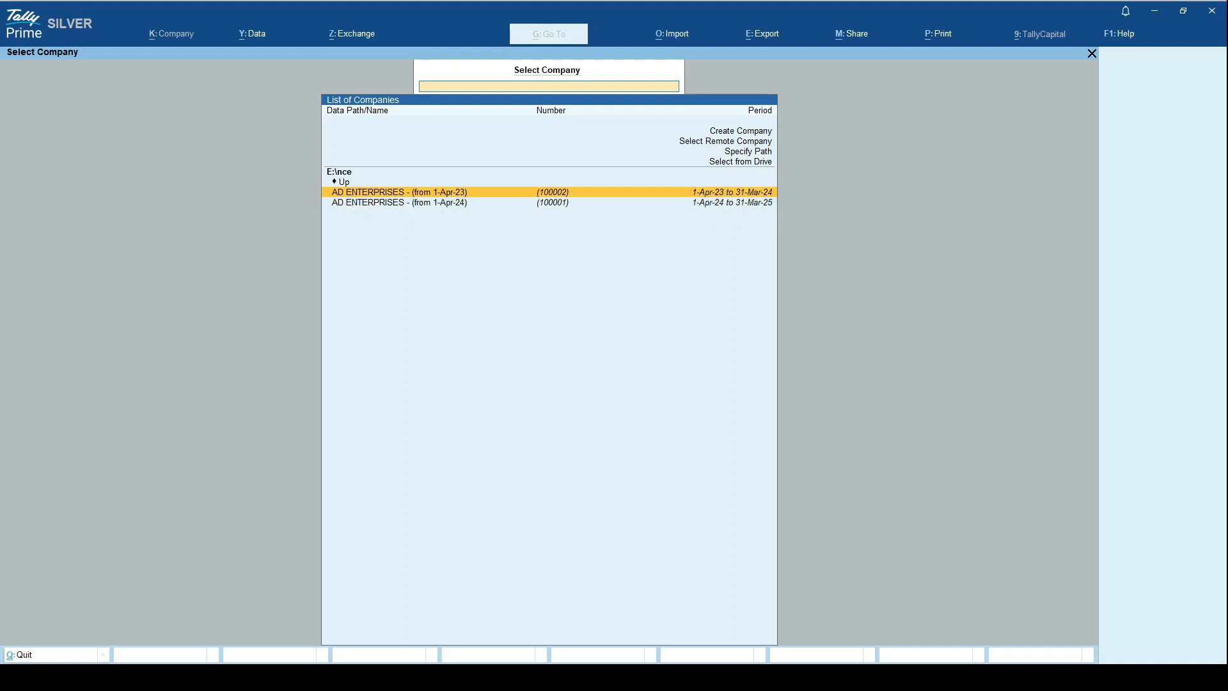
Step: Load AD ENTERPRISES (from 1-Apr-23), open its Trial Balance, and highlight the Financial Statements for NCE export
key(Return)
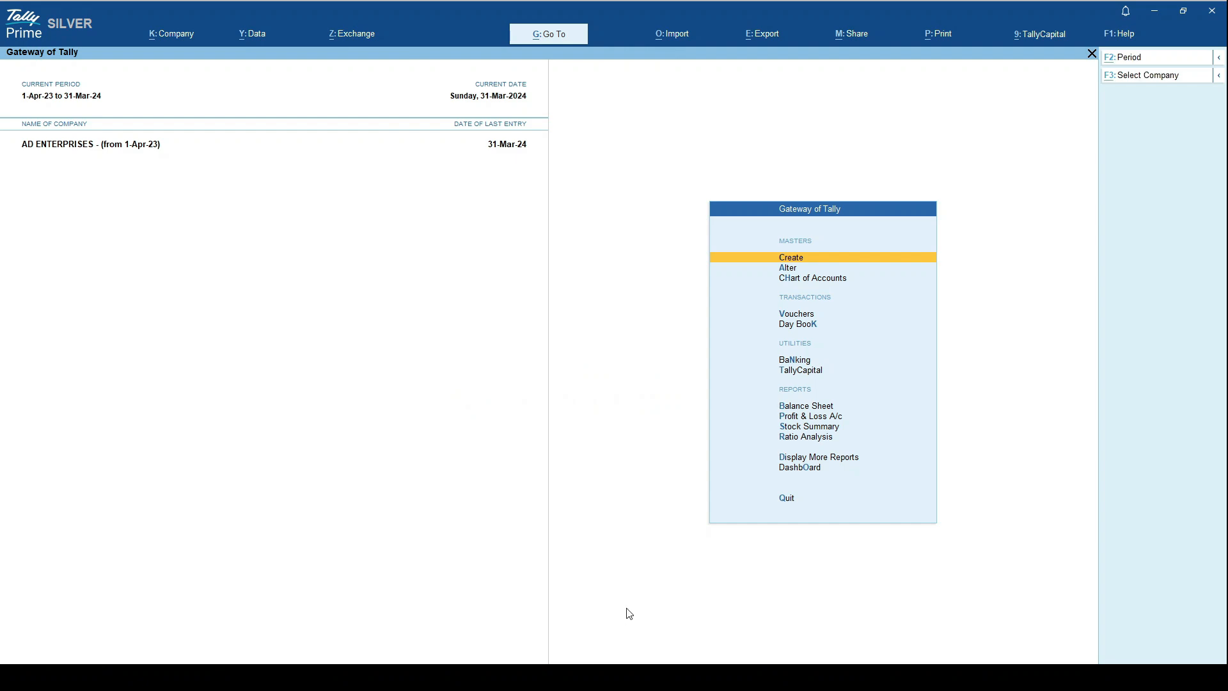
key(alt+g)
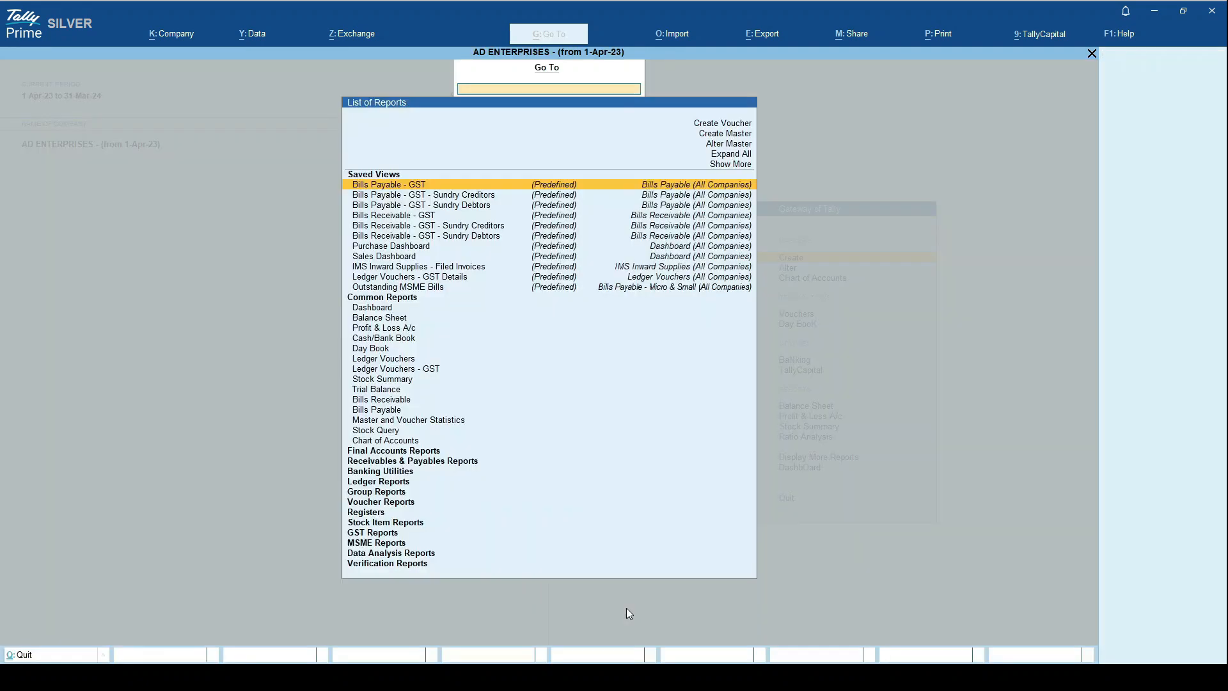
text(Tr)
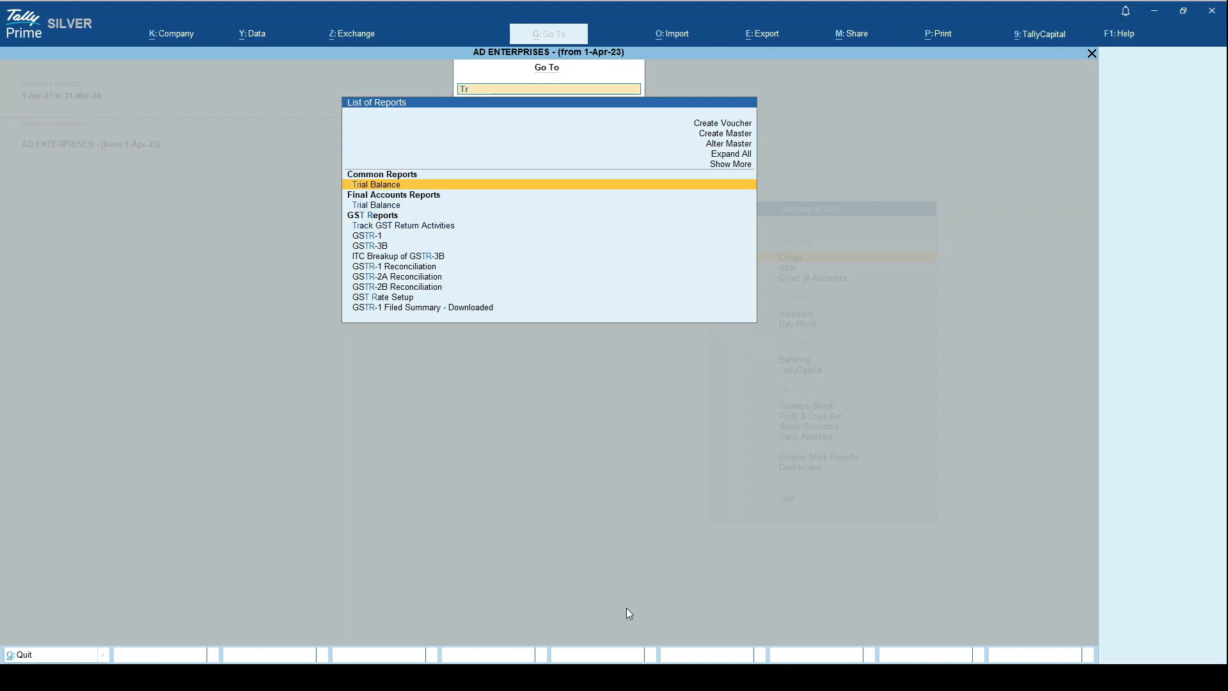
key(Return)
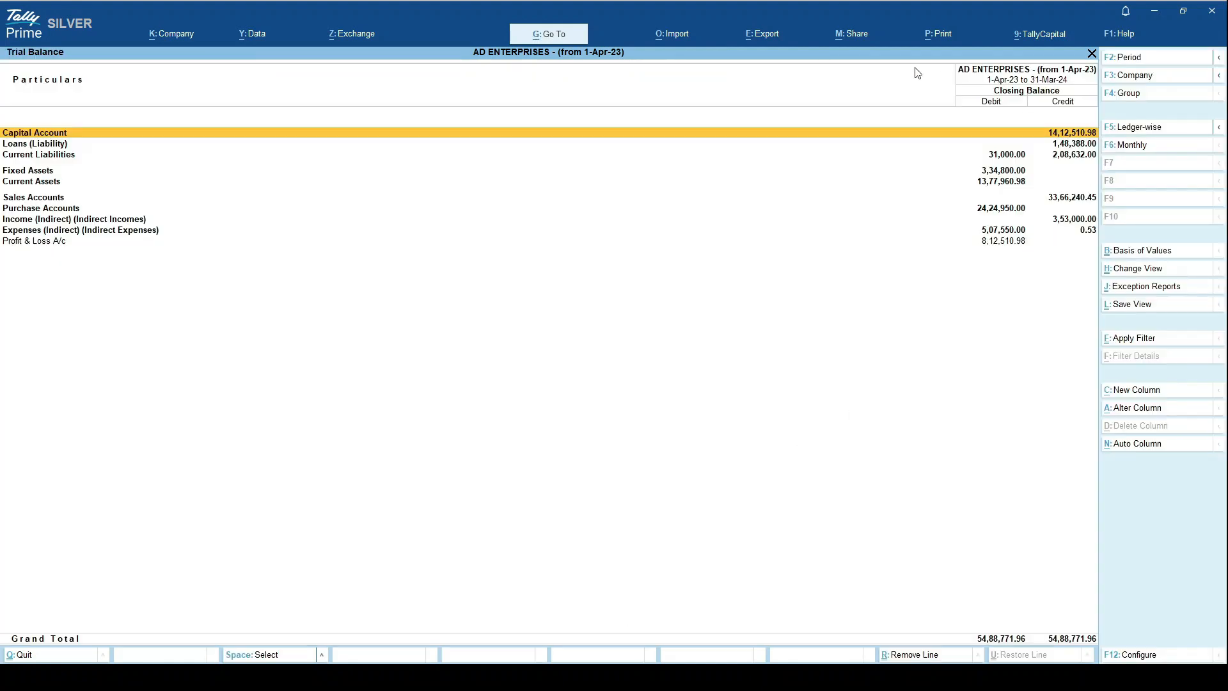
click(759, 42)
key(Down)
key(Down)
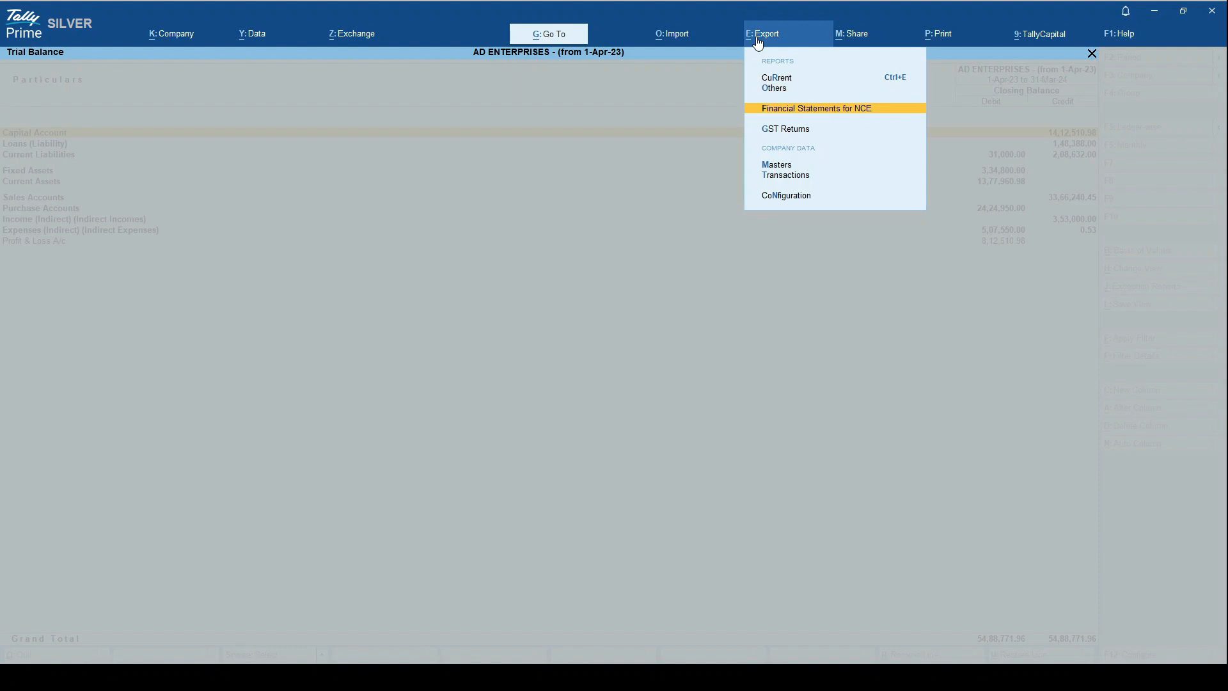
Step: Configure the NCE export for Only Previous Year with a March 2024 end date
key(Return)
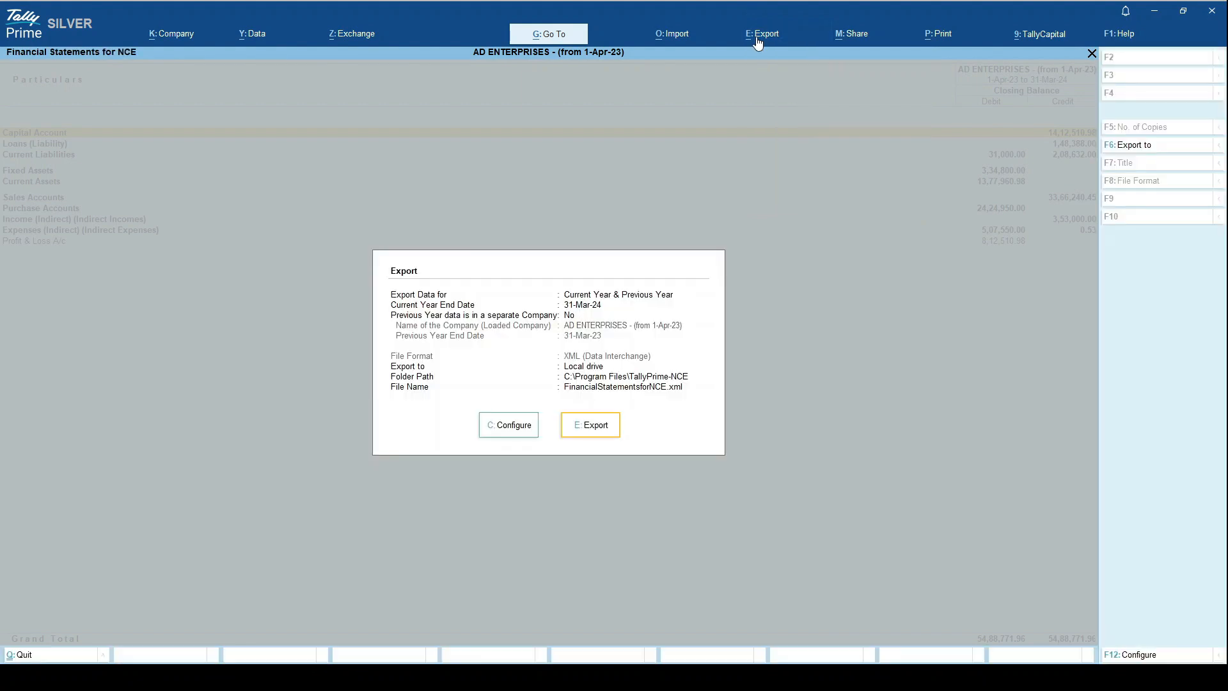
click(510, 435)
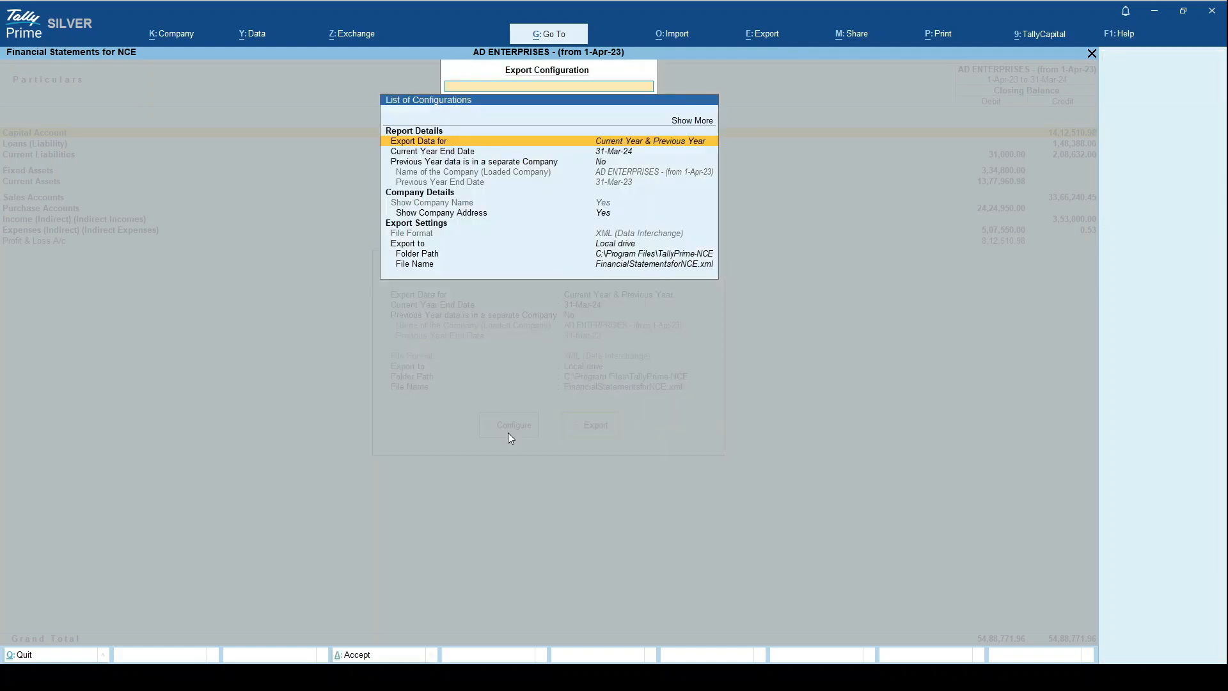
key(Return)
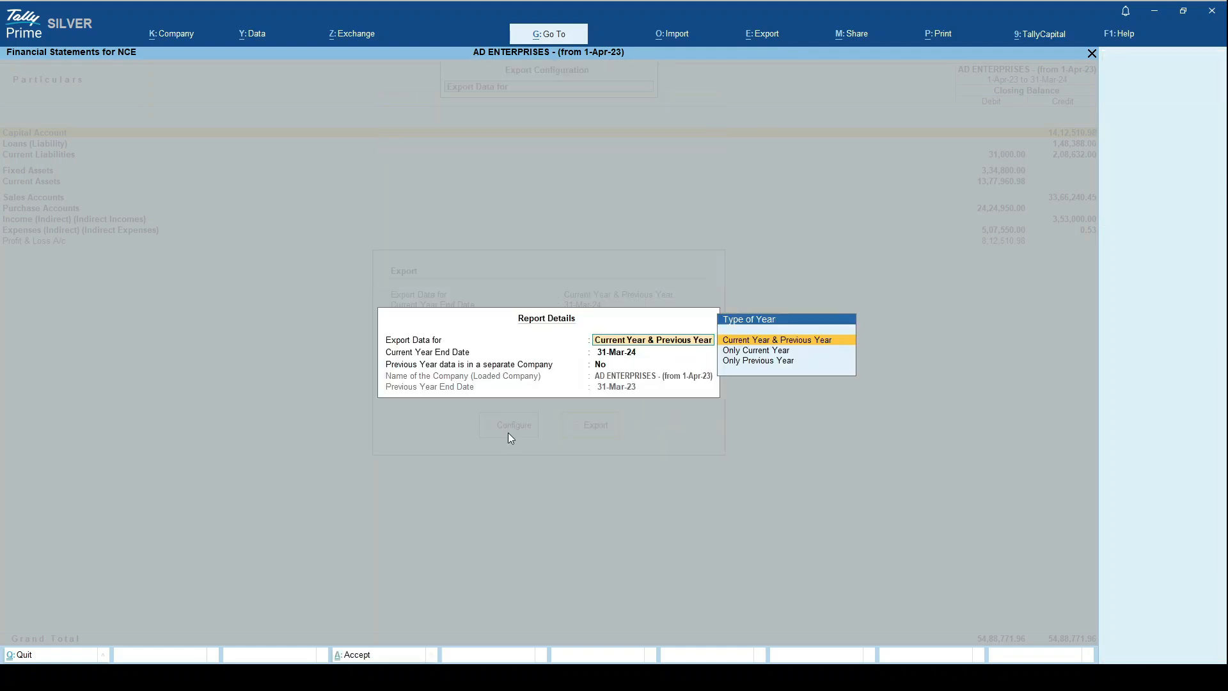
key(Down)
key(Down)
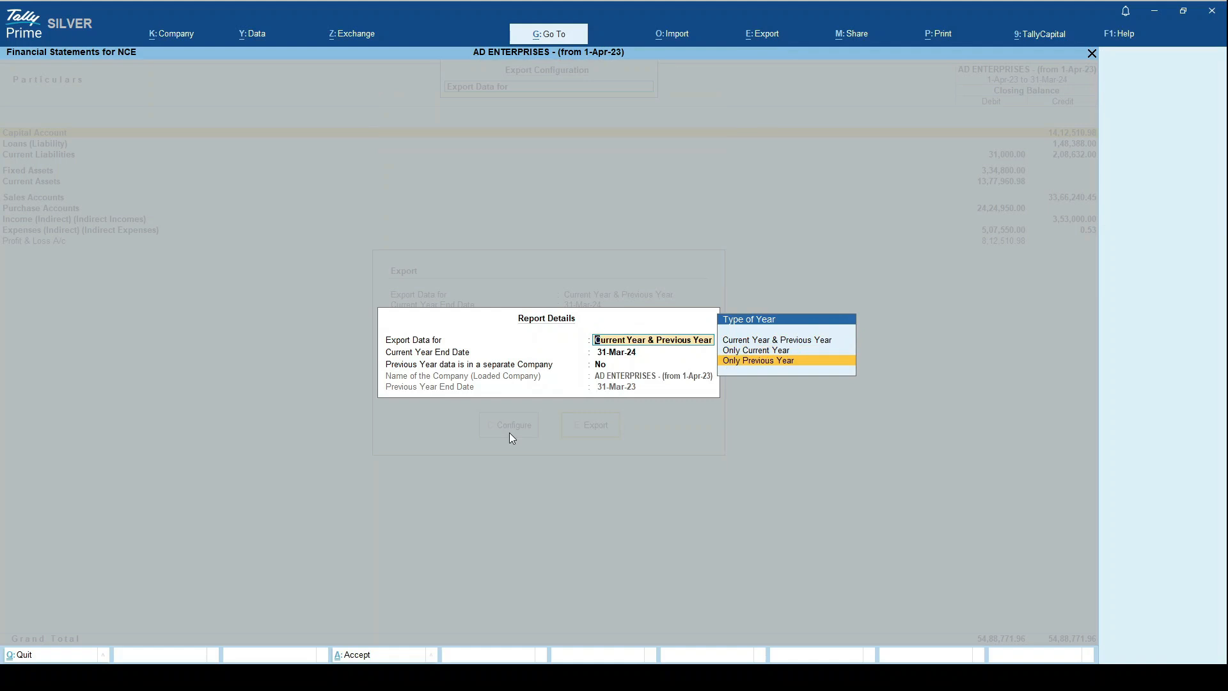
key(Return)
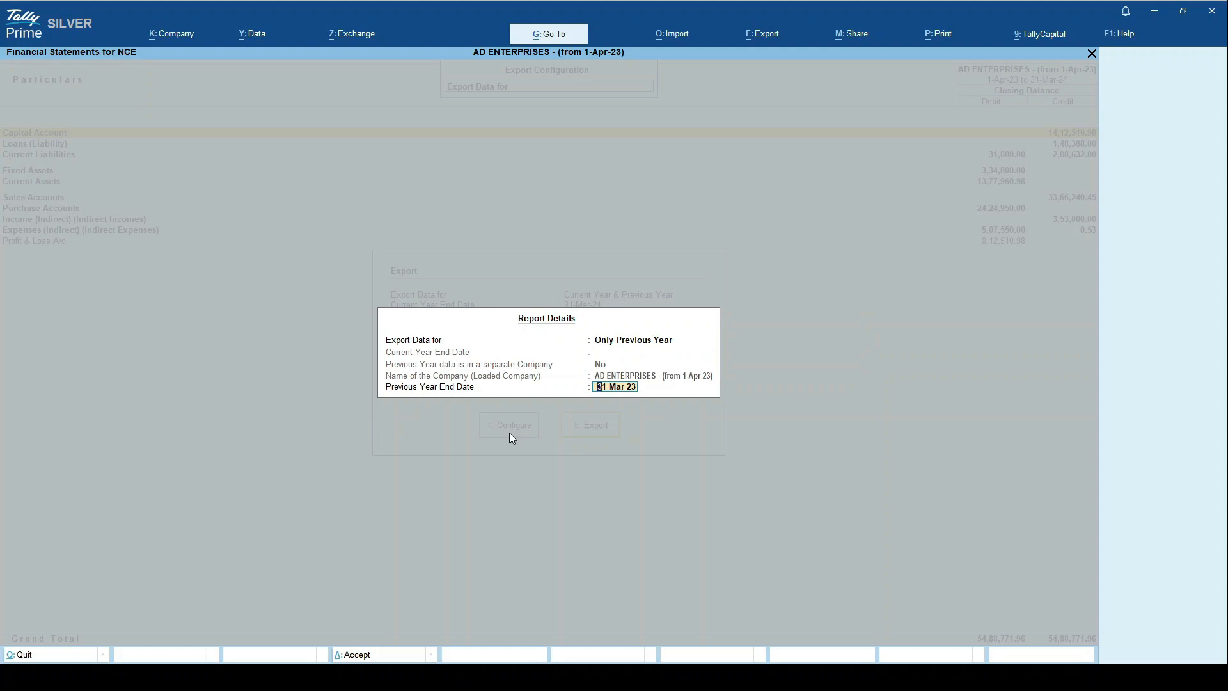
text(mar24)
key(Return)
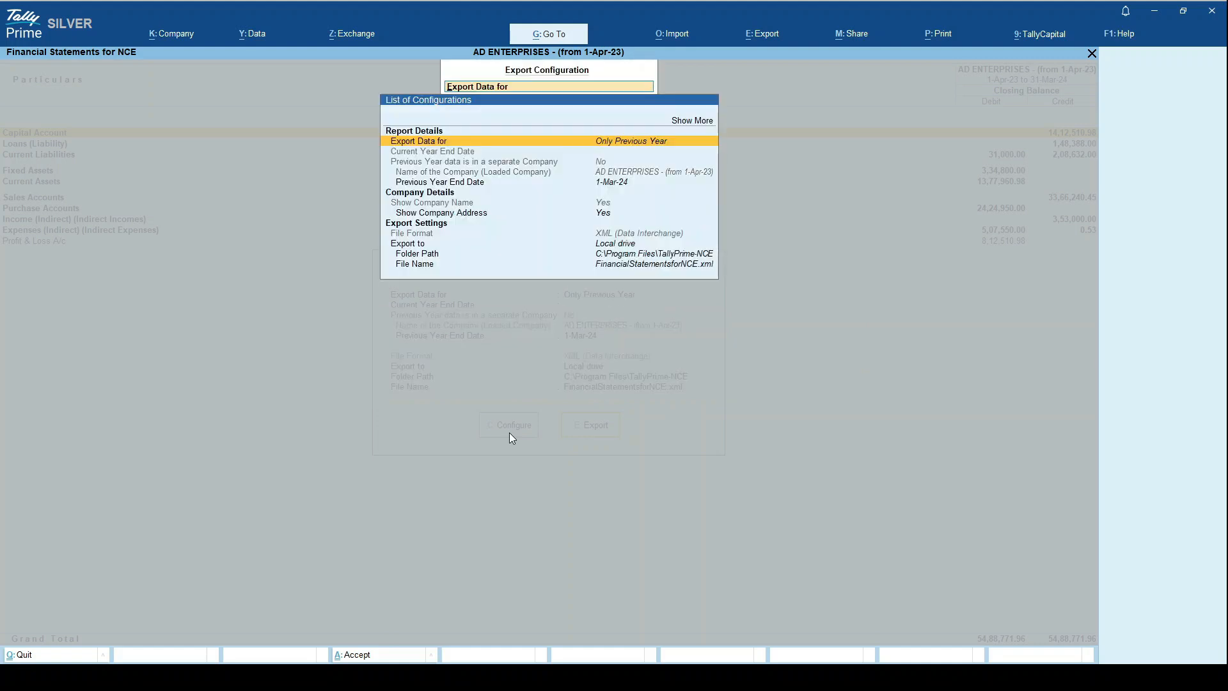
Step: Set the export folder to 23-24, export, and overwrite the existing XML file
key(Down)
key(Down)
key(Down)
key(Down)
key(Down)
key(Down)
key(Down)
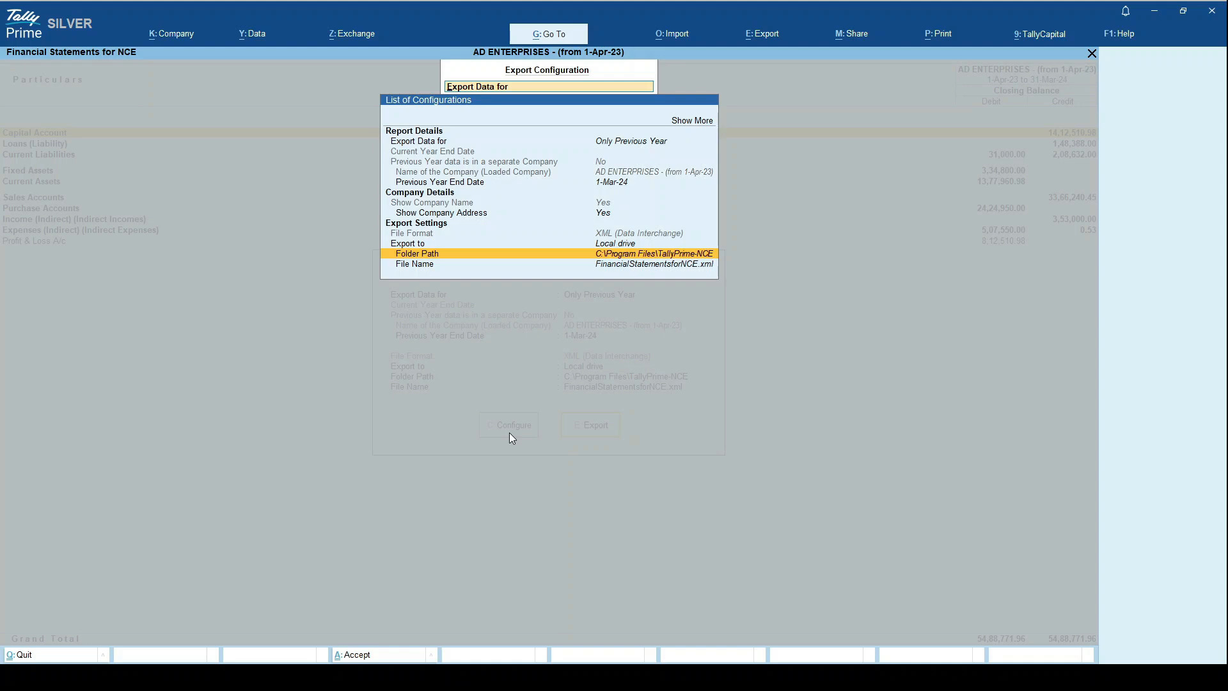
key(Return)
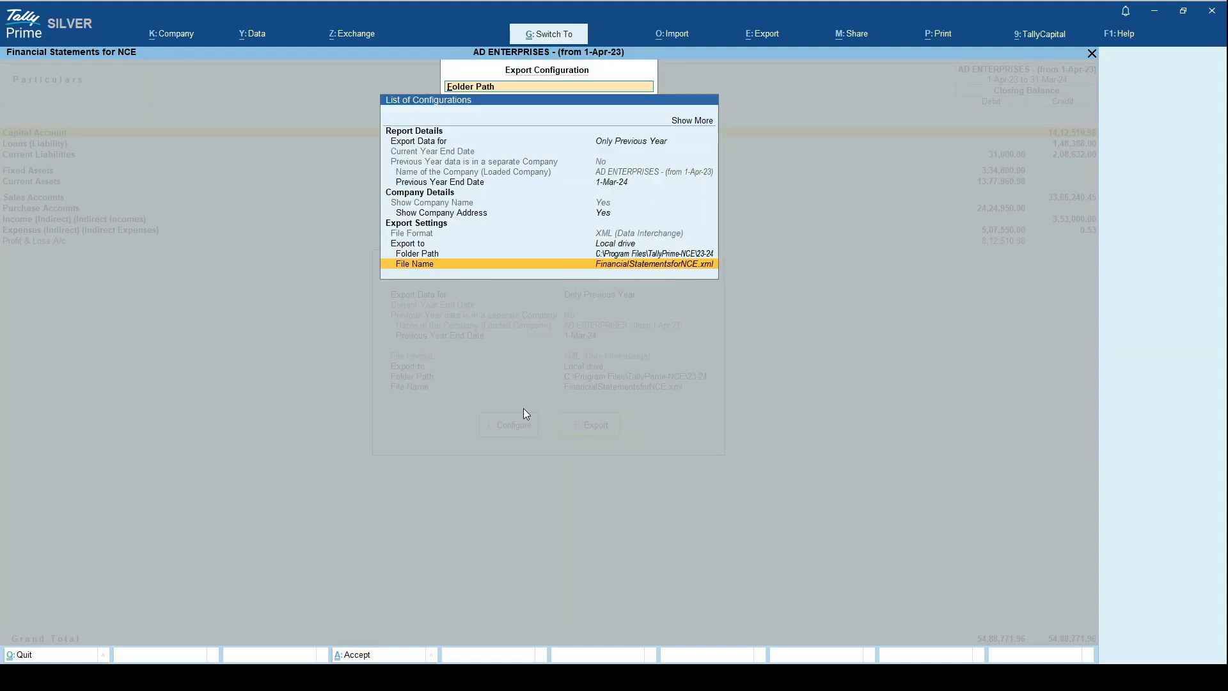
key(Escape)
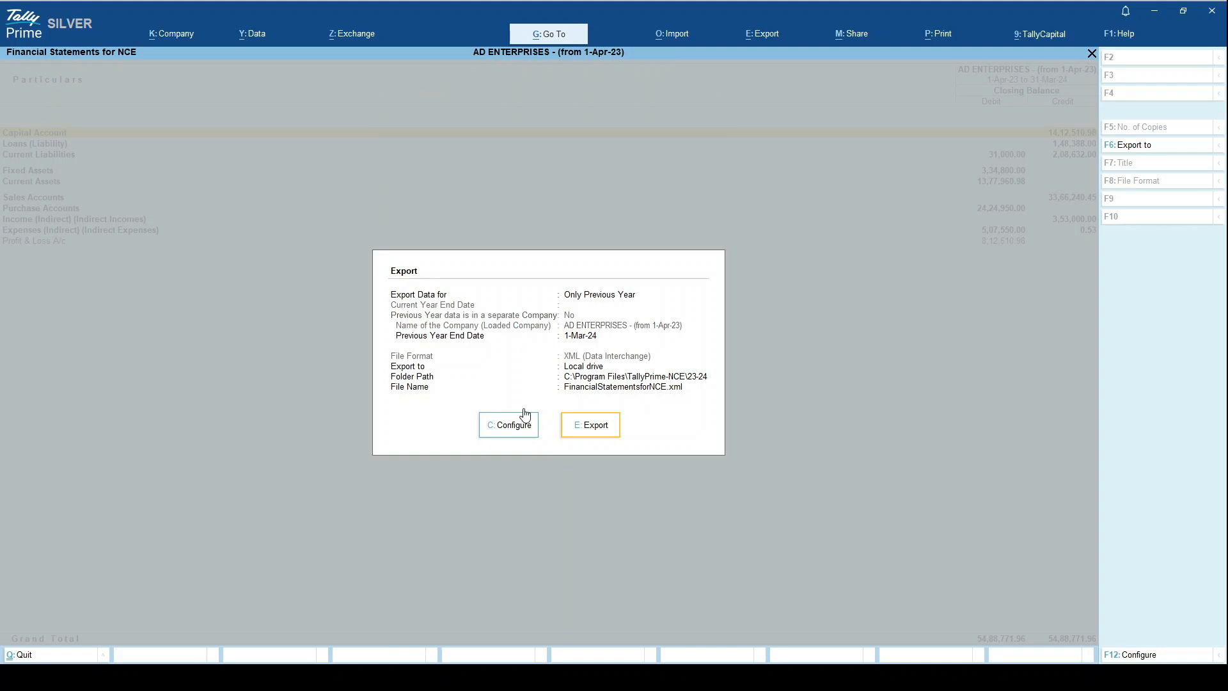
click(589, 425)
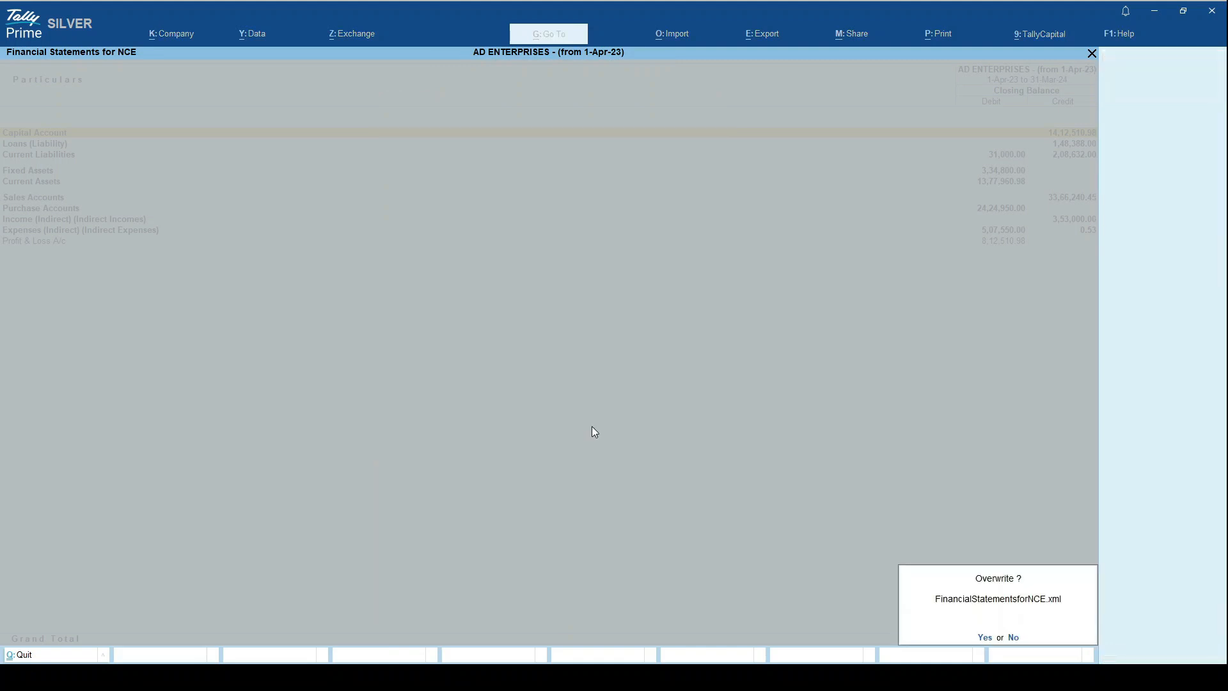
key(Return)
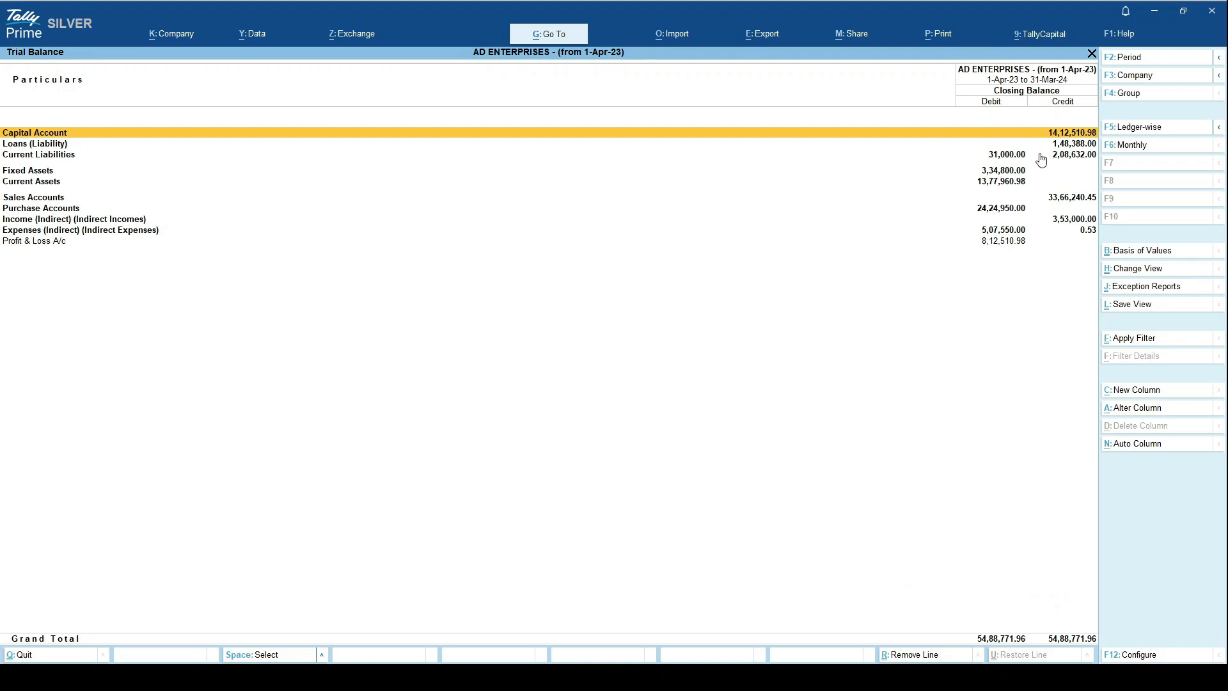
Step: Shut the 1-Apr-23 AD ENTERPRISES company and load AD ENTERPRISES (from 1-Apr-24)
key(Escape)
click(1158, 83)
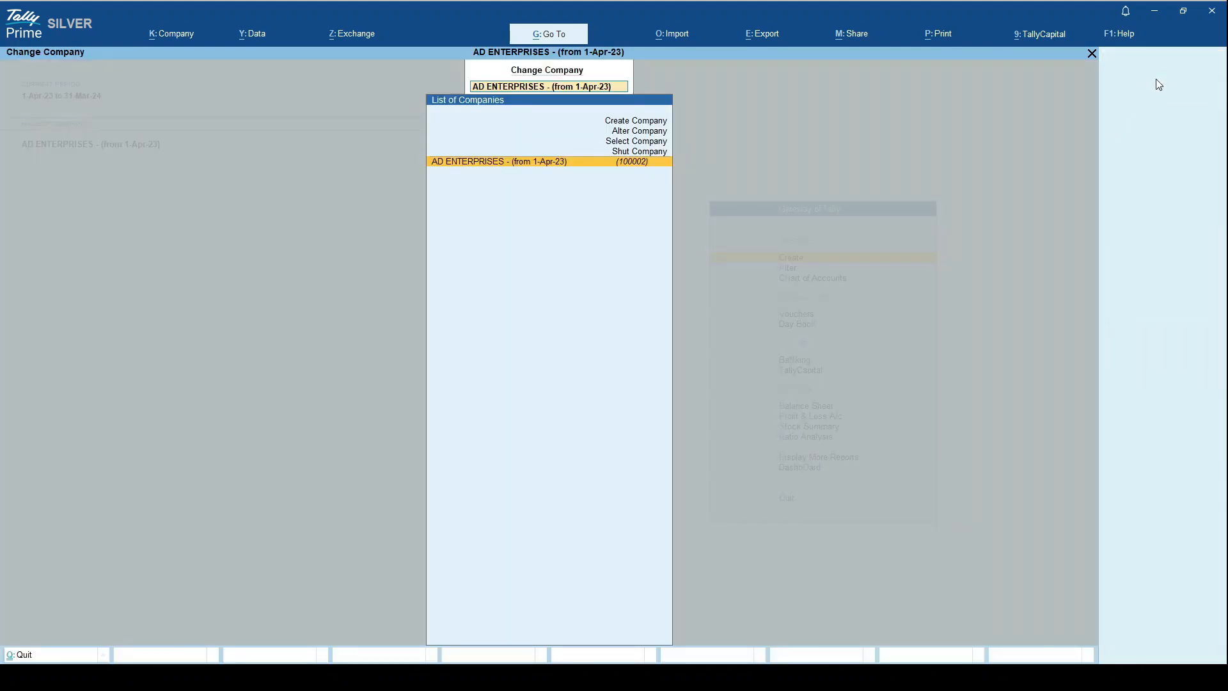
key(Up)
key(Return)
key(Return)
key(y)
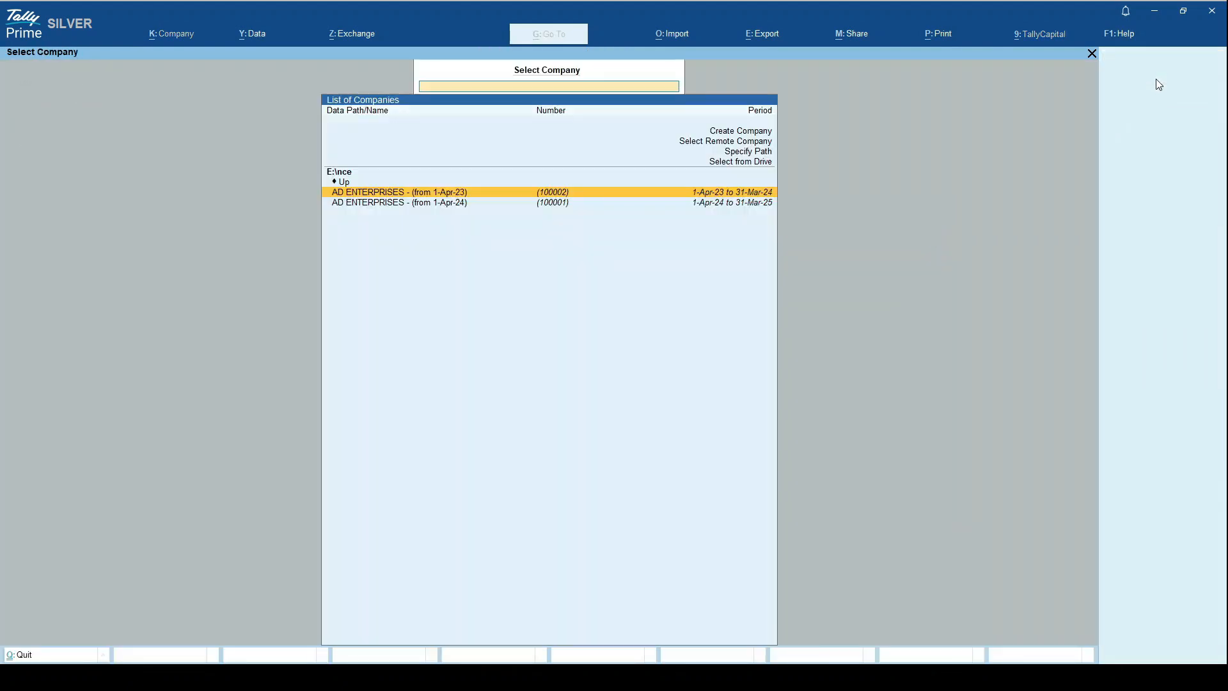
key(Down)
key(Return)
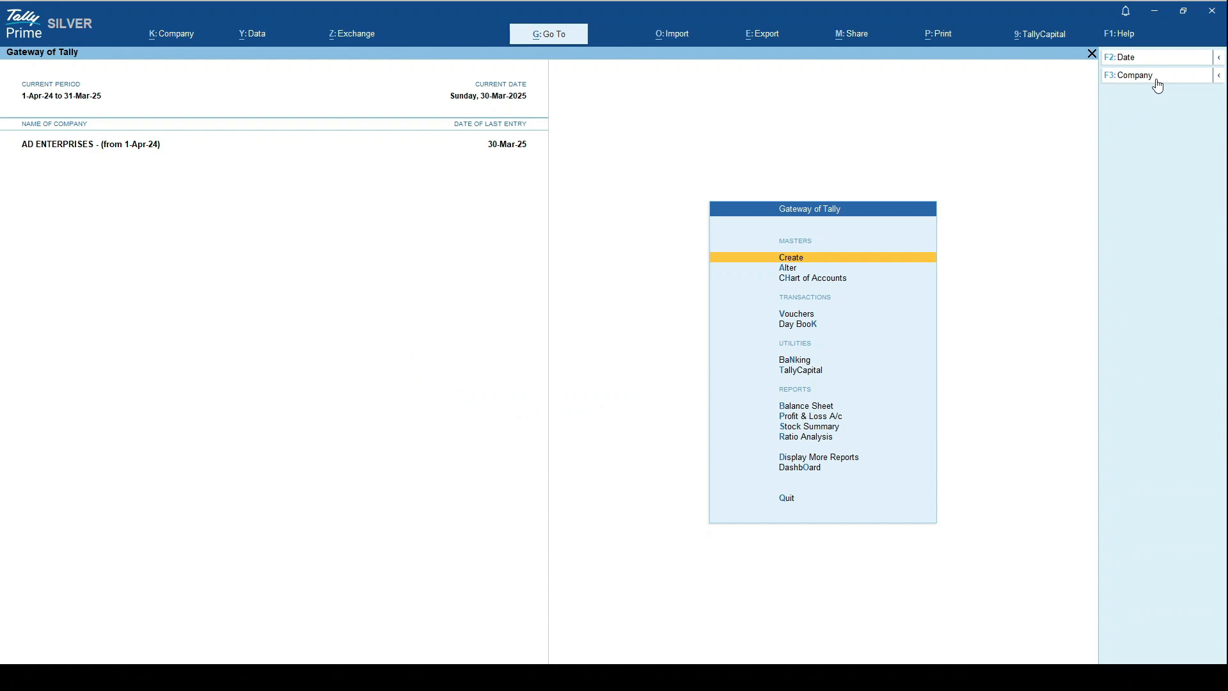
Step: Open the Trial Balance report with Alt+G
key(alt+g)
text(Tr)
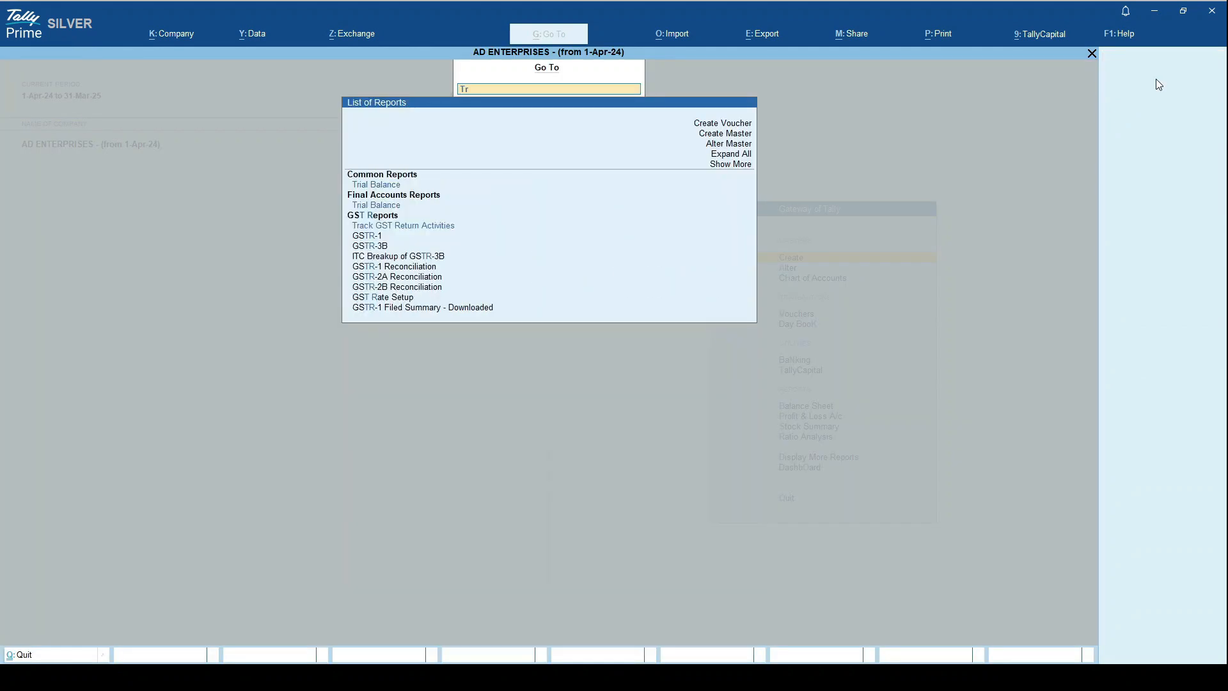
key(Down)
key(Down)
key(Return)
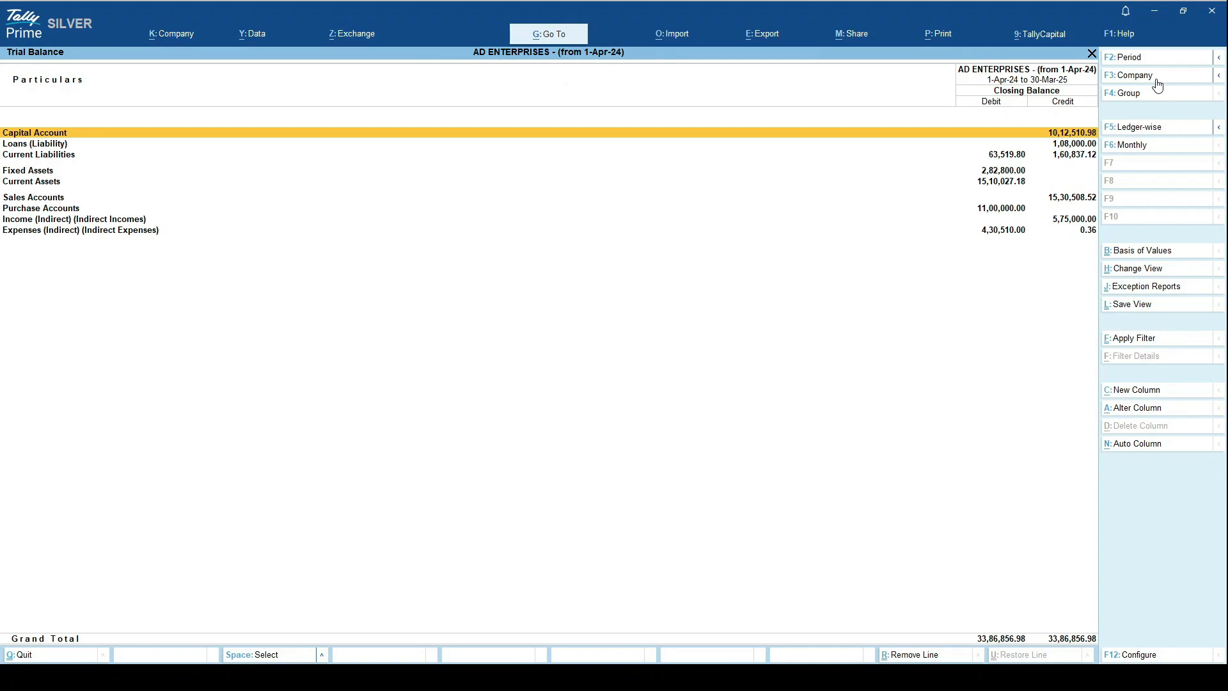
Step: Configure the Financial Statements for NCE export for Only Current Year, keeping the default end date
click(764, 41)
key(Down)
key(Down)
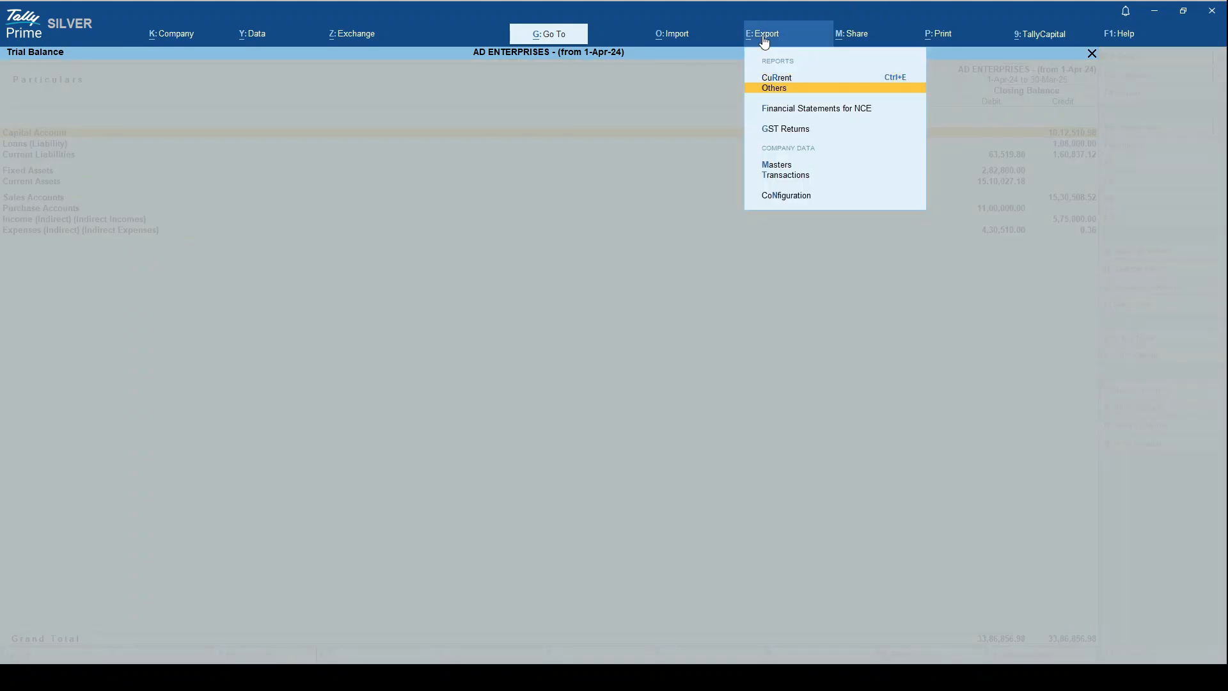
key(Return)
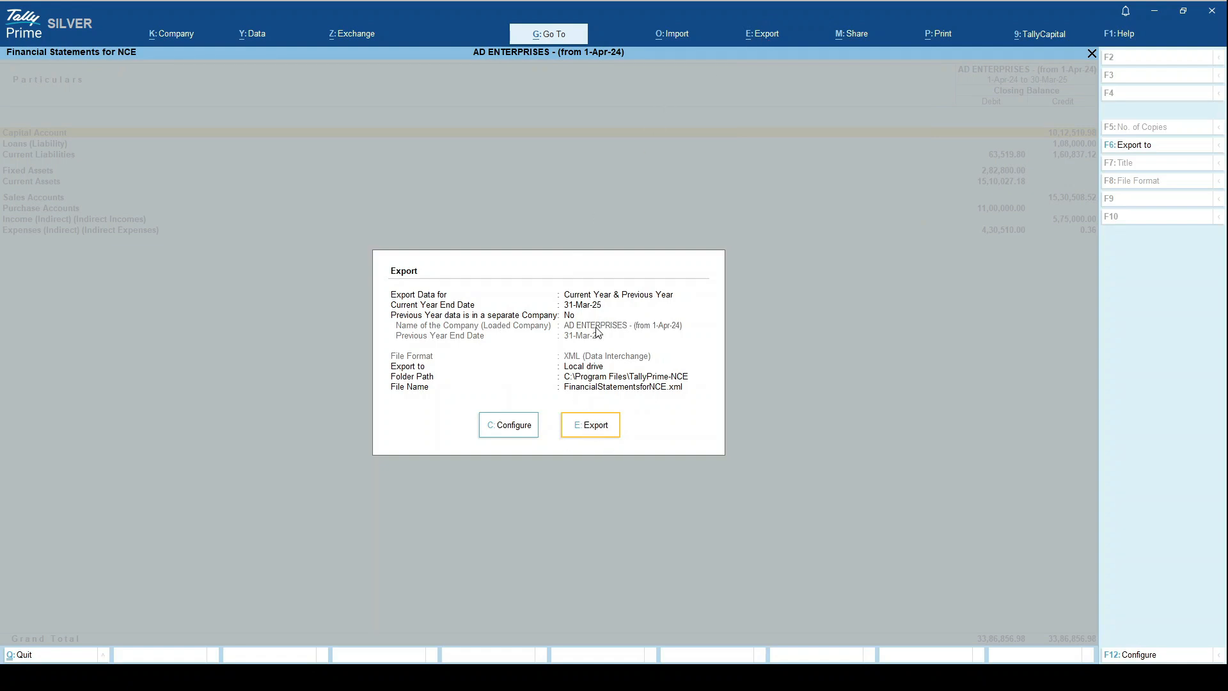
click(508, 434)
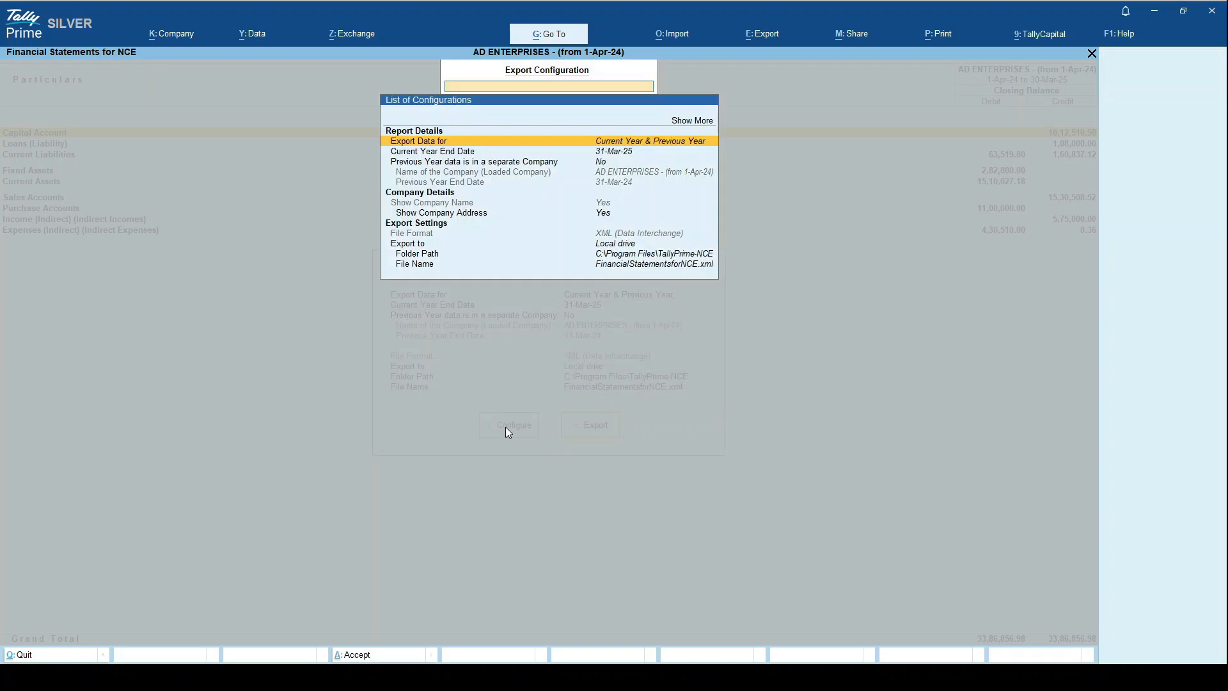
key(Return)
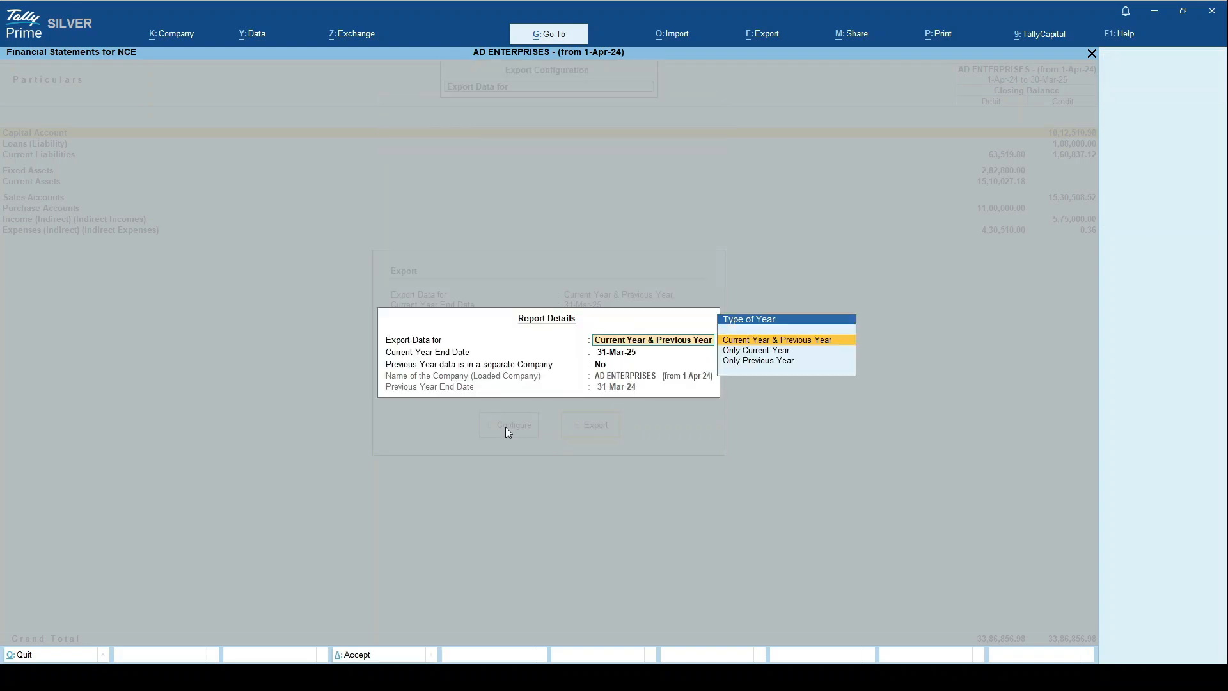
key(Down)
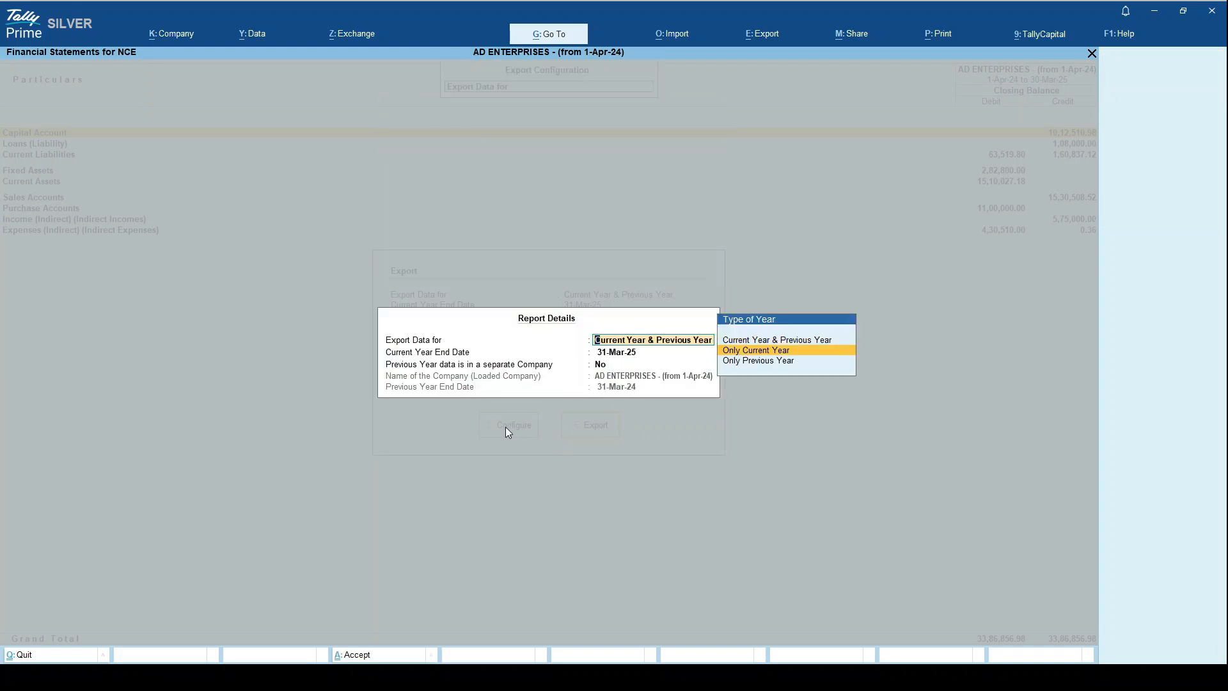
key(Return)
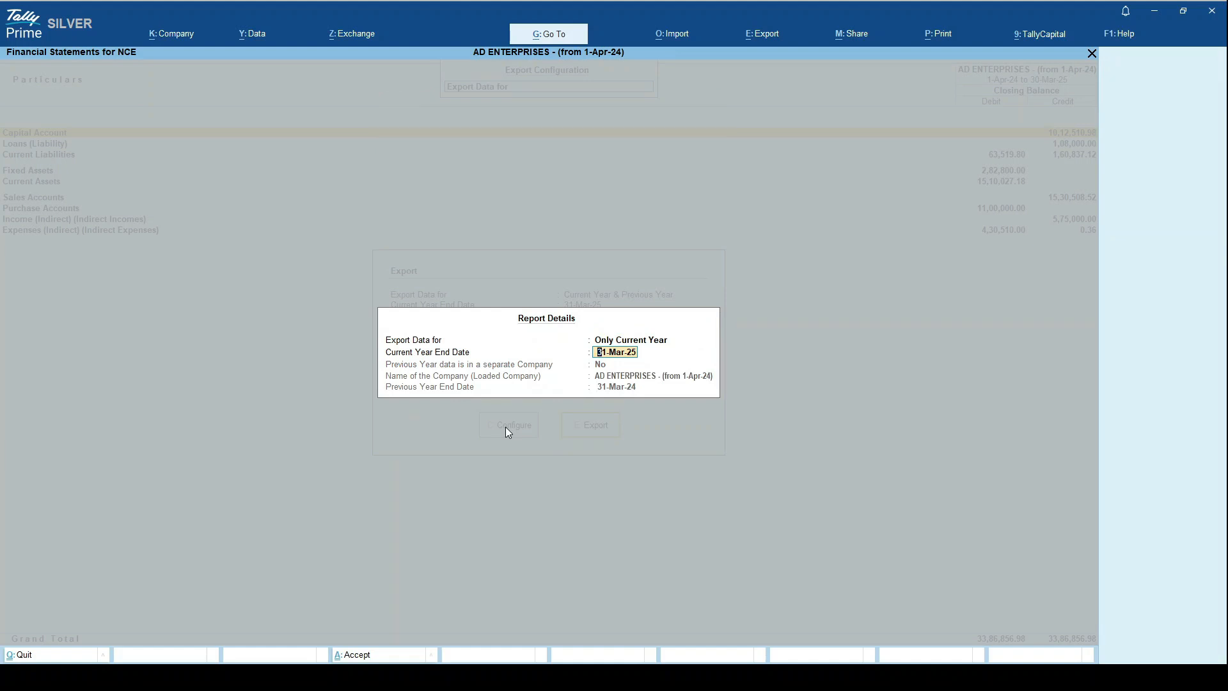
key(Return)
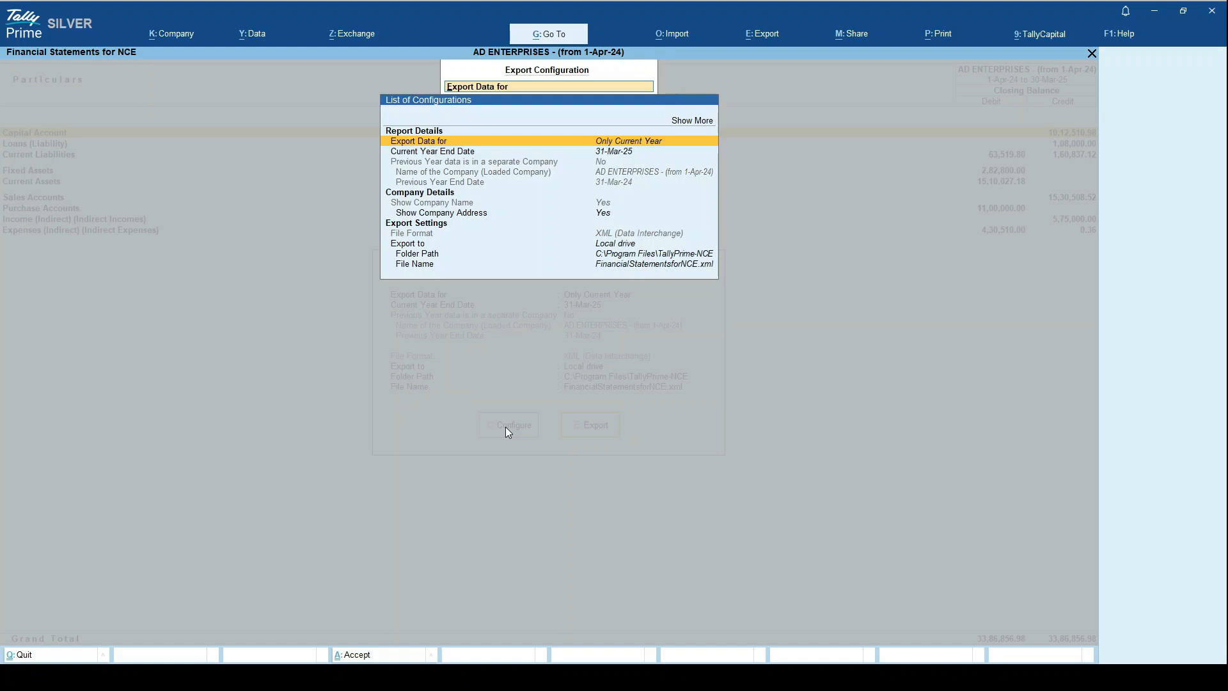
Step: Set the export folder to 24-25, export, and overwrite the existing XML file
key(Down)
key(Down)
key(Down)
key(Down)
key(Down)
key(Down)
key(Down)
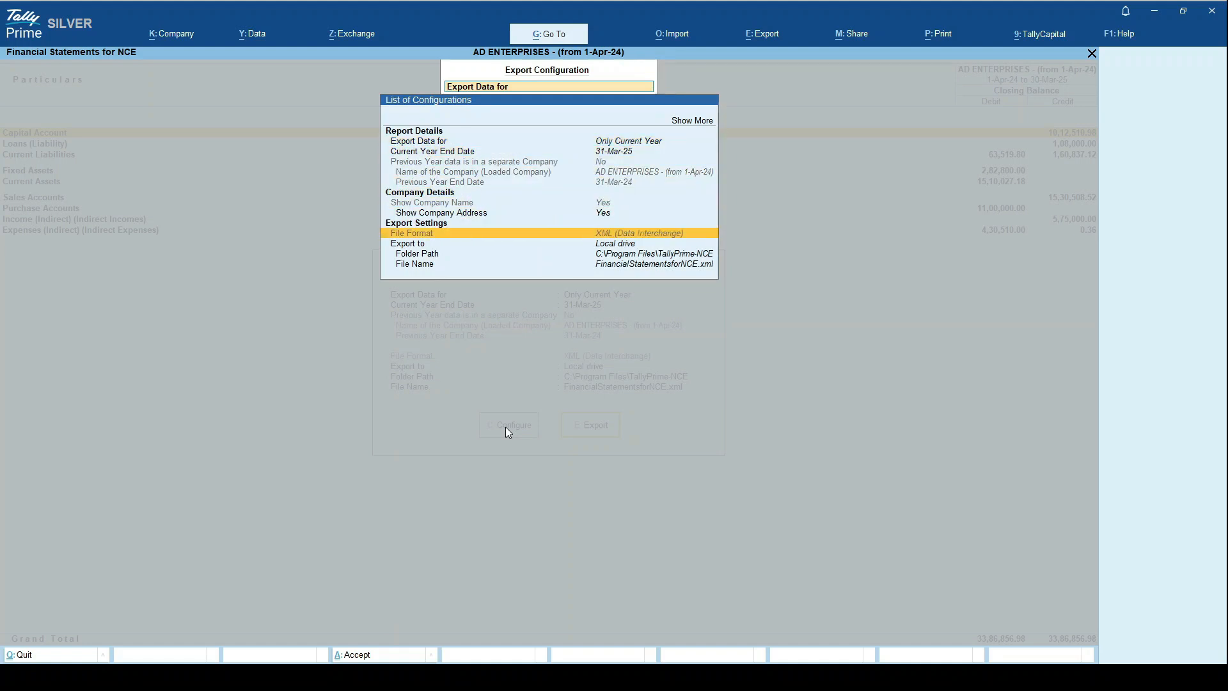
key(Down)
key(Down)
key(Return)
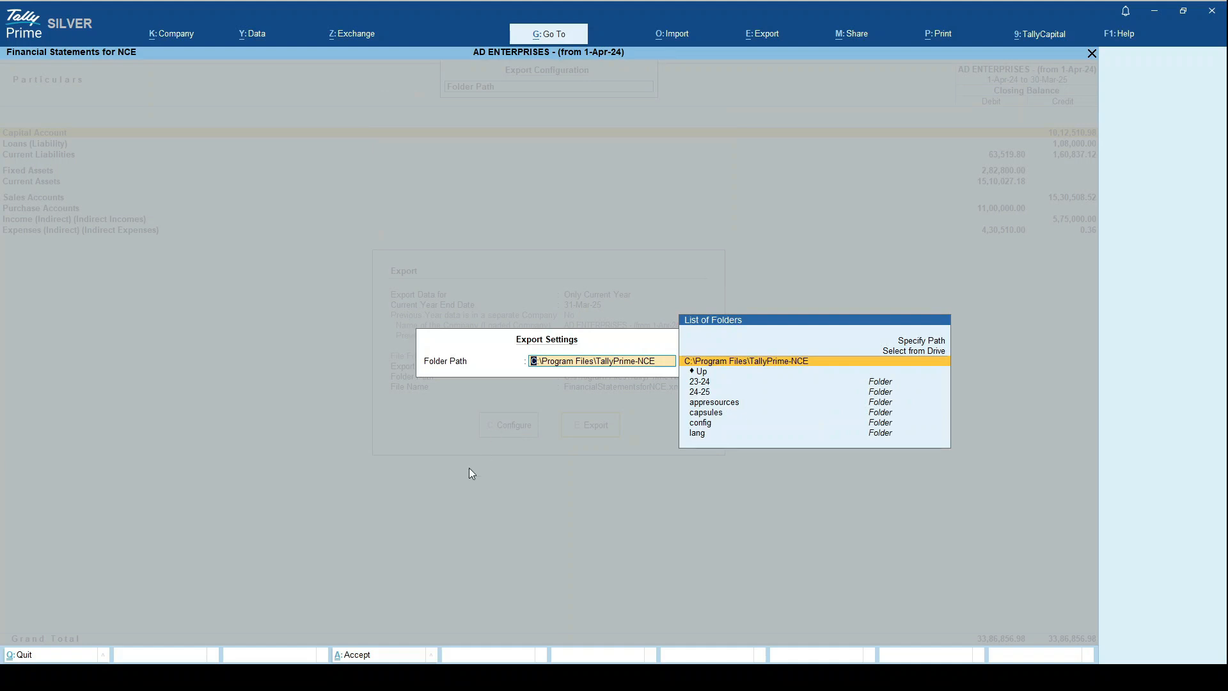
click(764, 389)
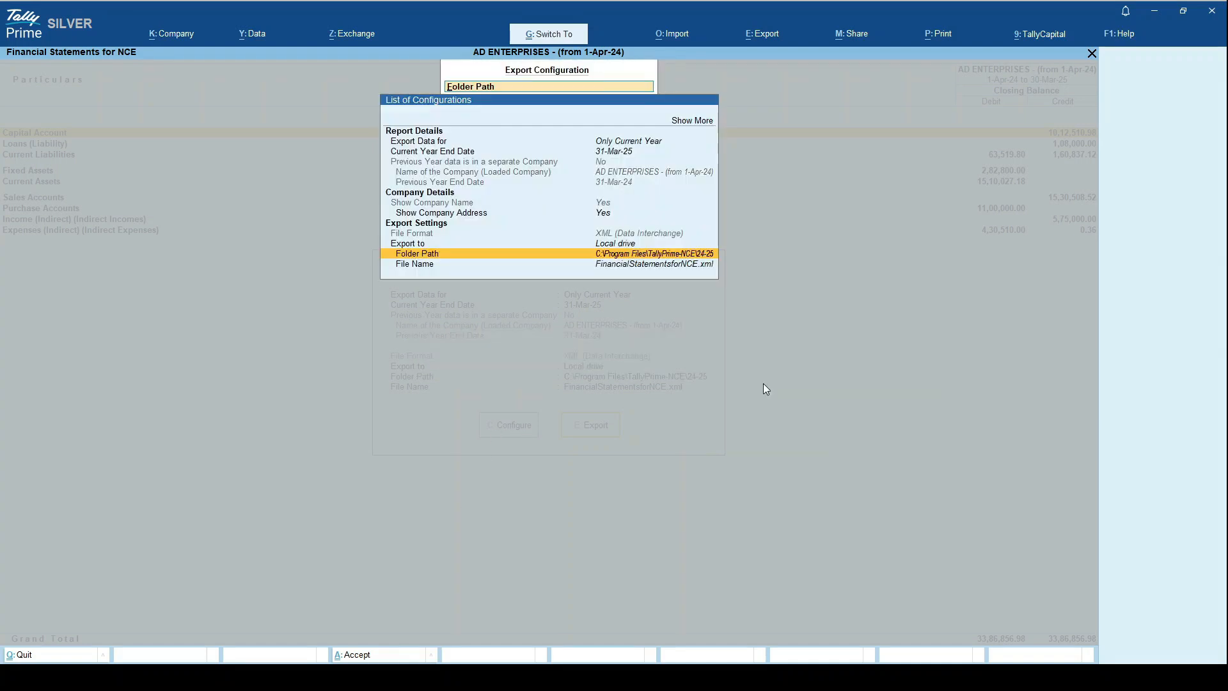
key(ctrl+a)
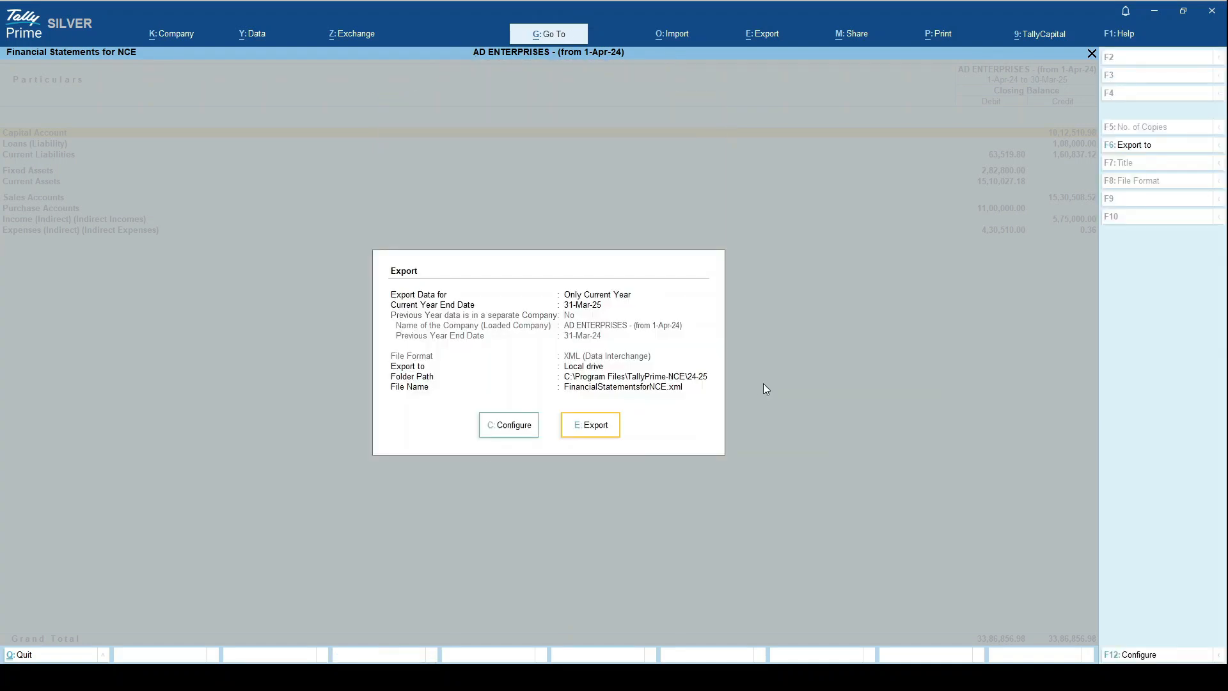
click(591, 426)
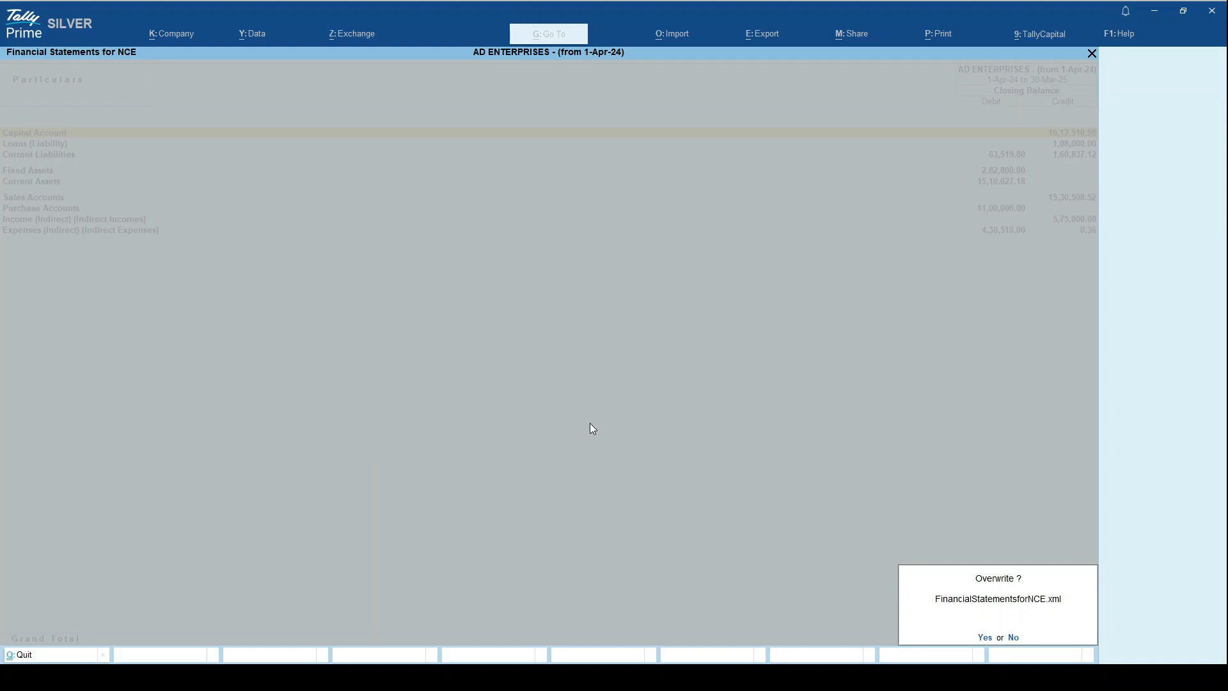
key(y)
Step: Open the 23-24 folder in File Explorer and reveal its full path
key(alt+Tab)
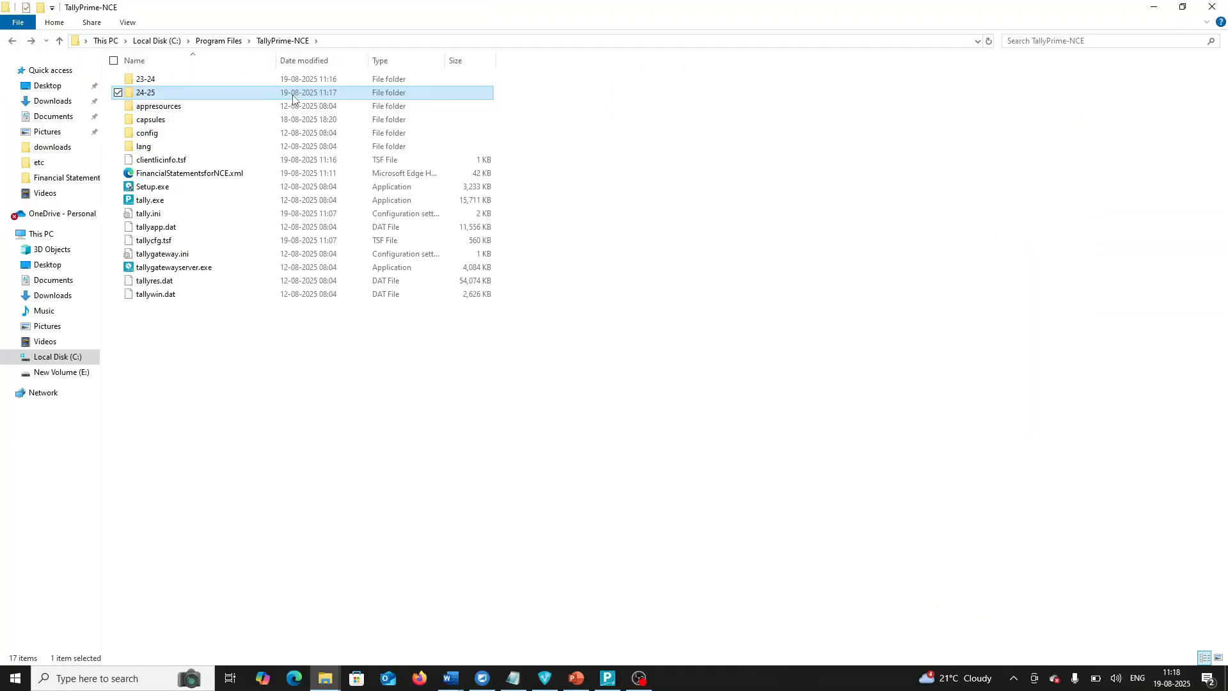
double_click(174, 78)
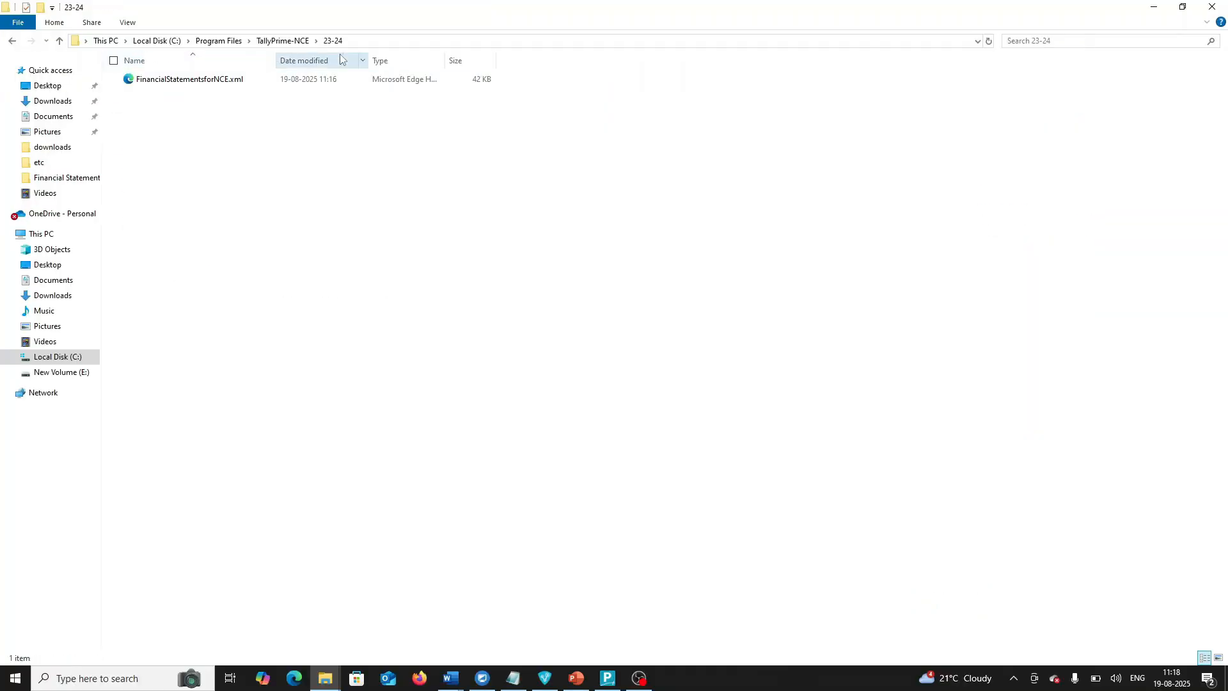
click(390, 44)
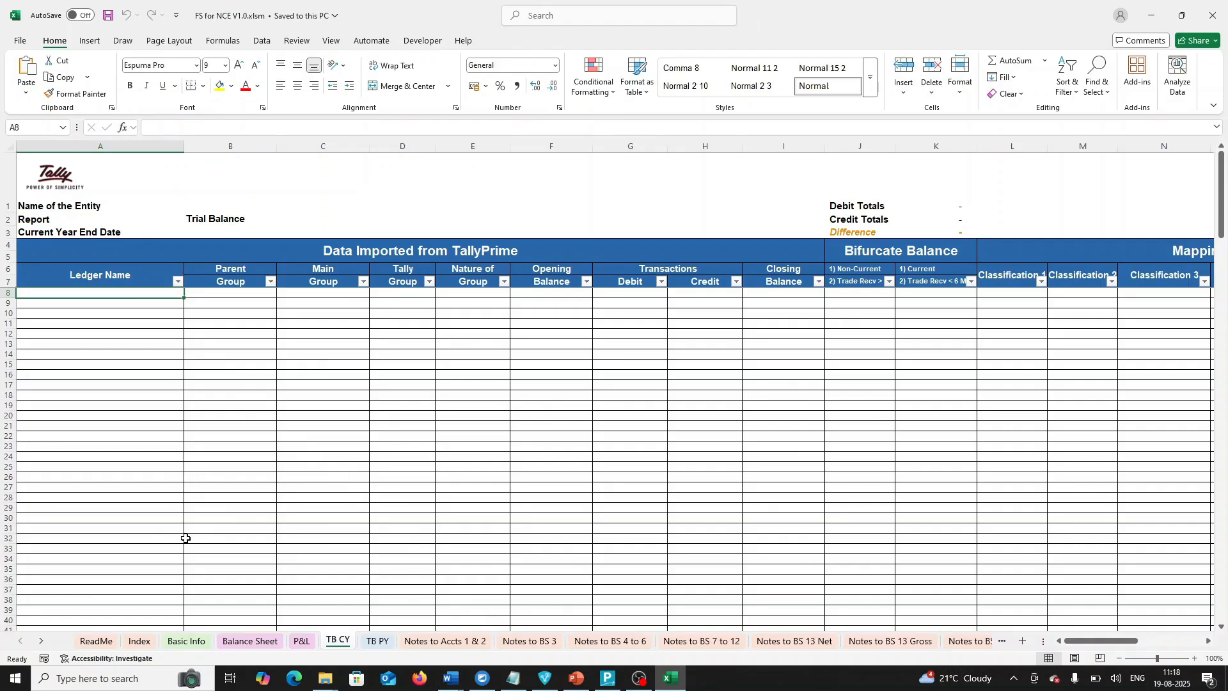
Step: Import FinancialStatementsforNCE.xml from the 23-24 folder via Basic Info's XML import
click(96, 641)
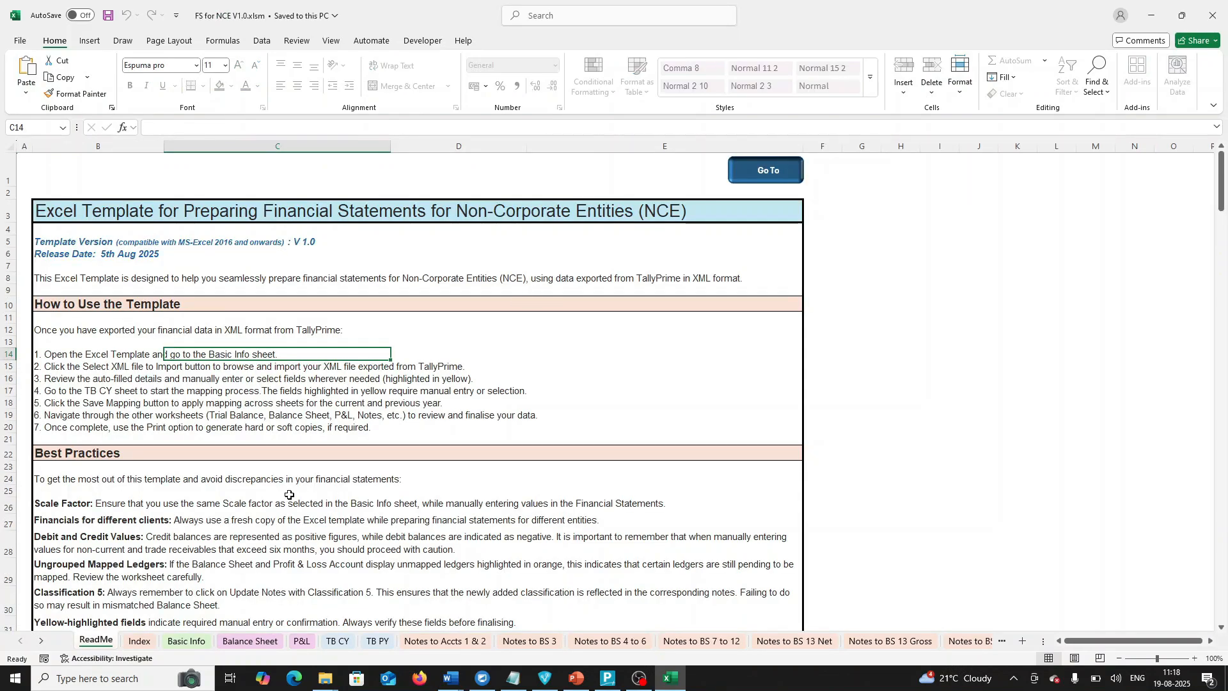
click(140, 642)
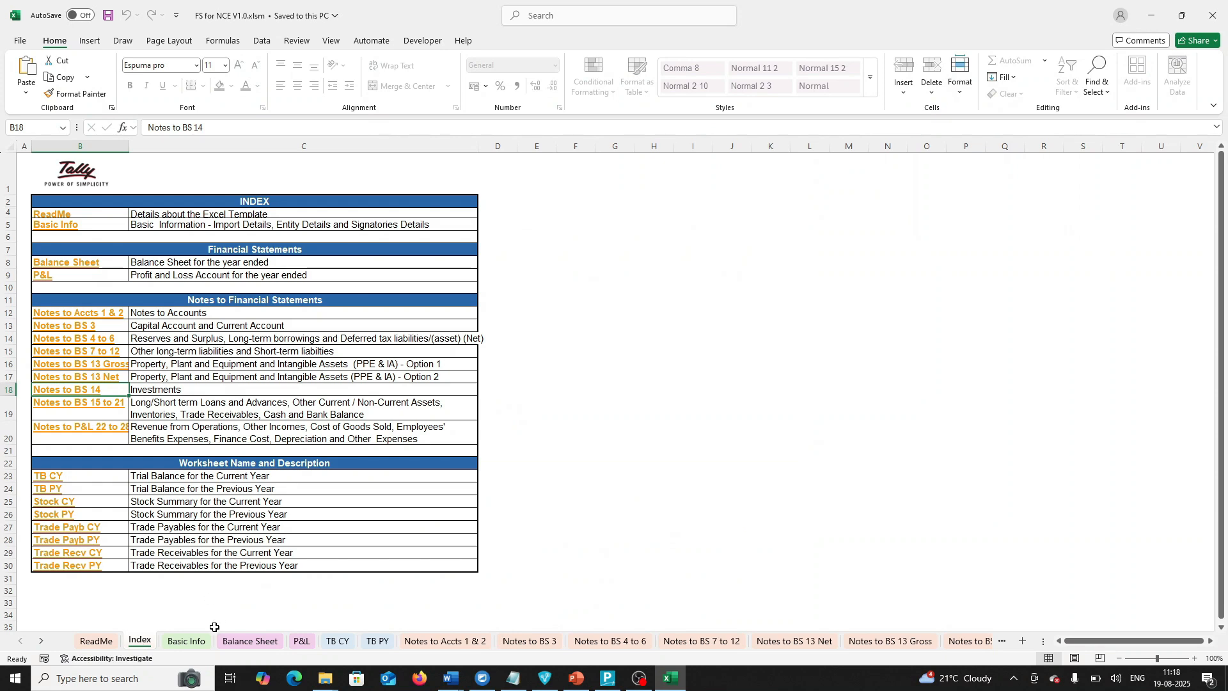
click(186, 640)
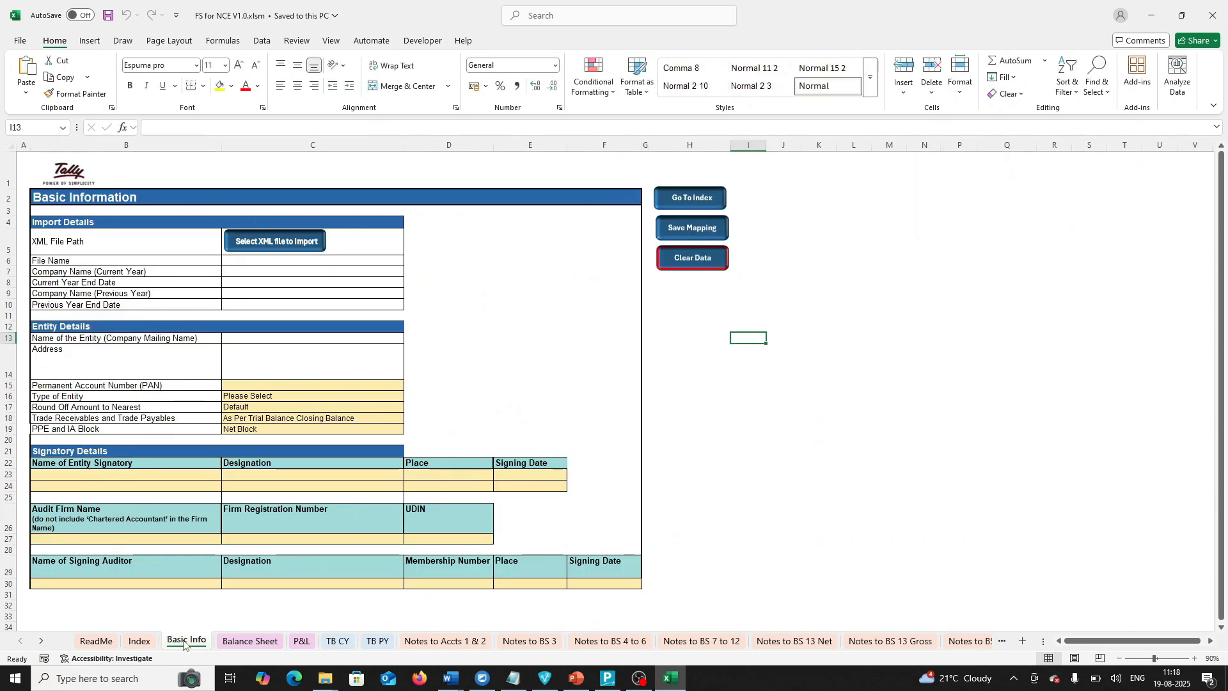
click(281, 242)
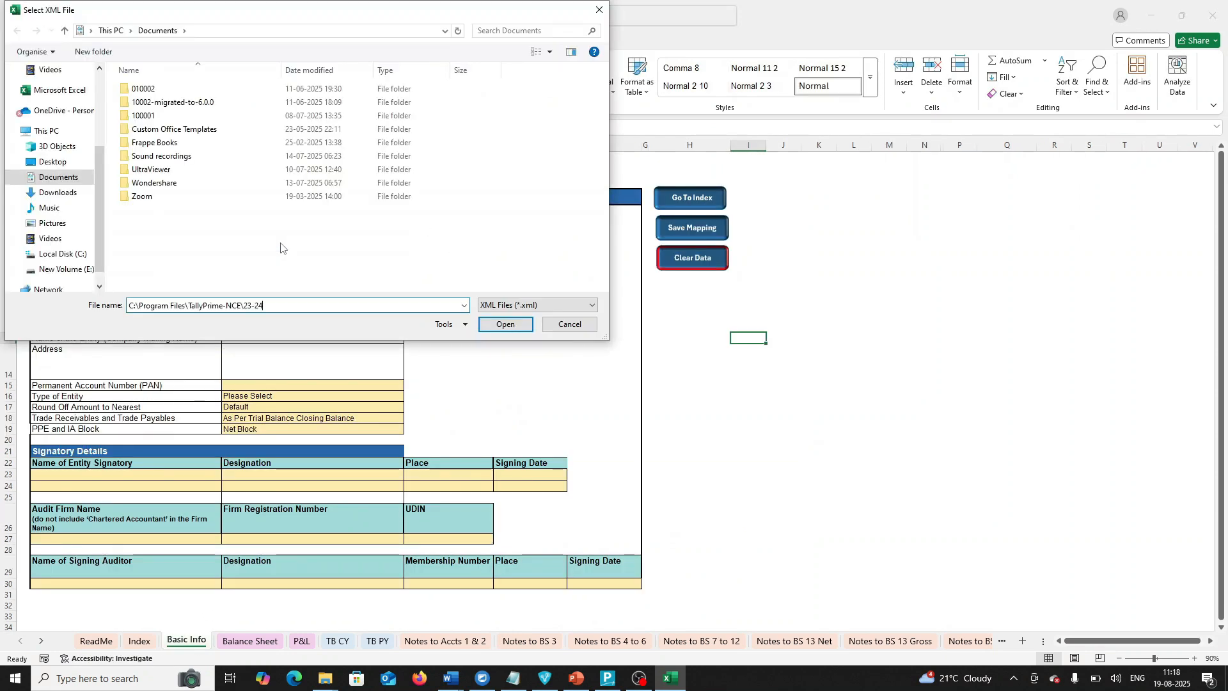
key(Return)
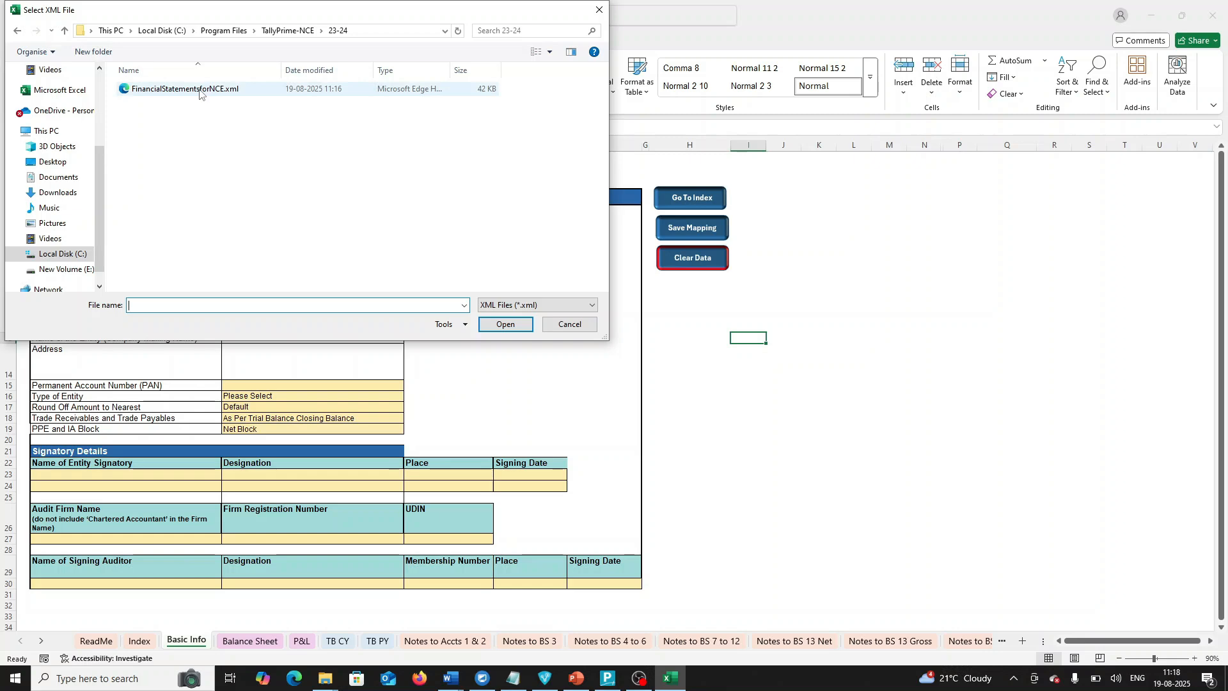
double_click(199, 91)
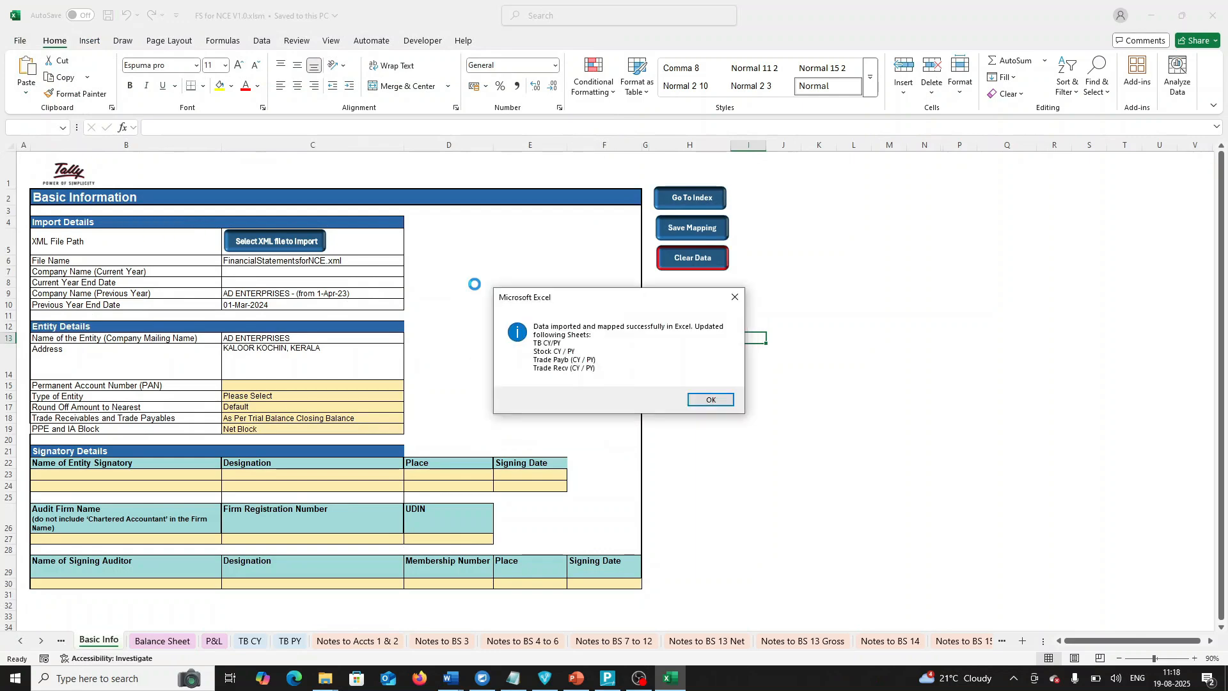
click(708, 398)
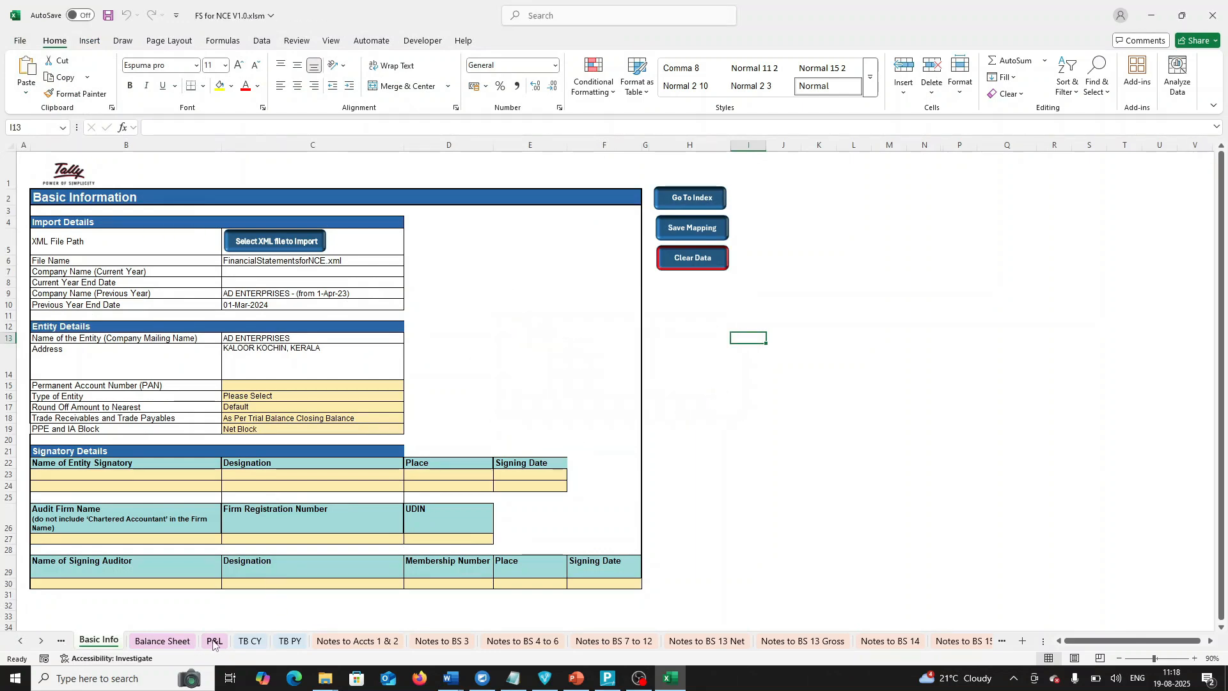
Step: Review the TB PY, TB CY and Balance Sheet sheets, then return to Basic Info
click(290, 641)
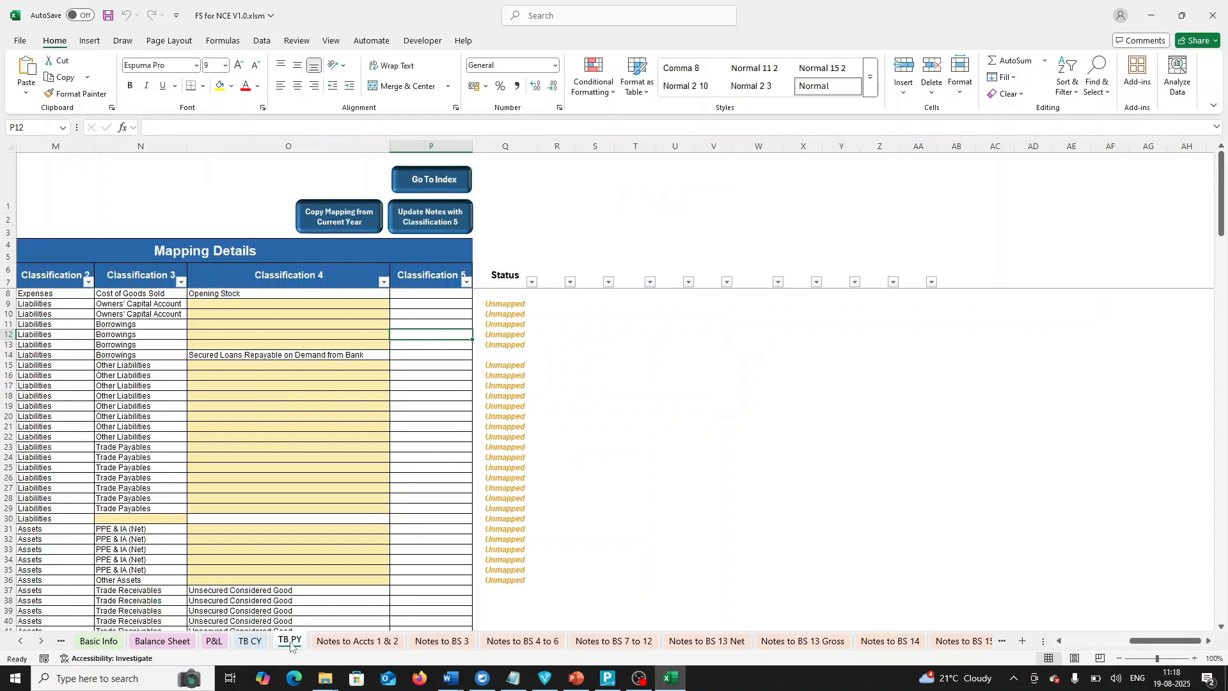
drag(1161, 642, 1097, 647)
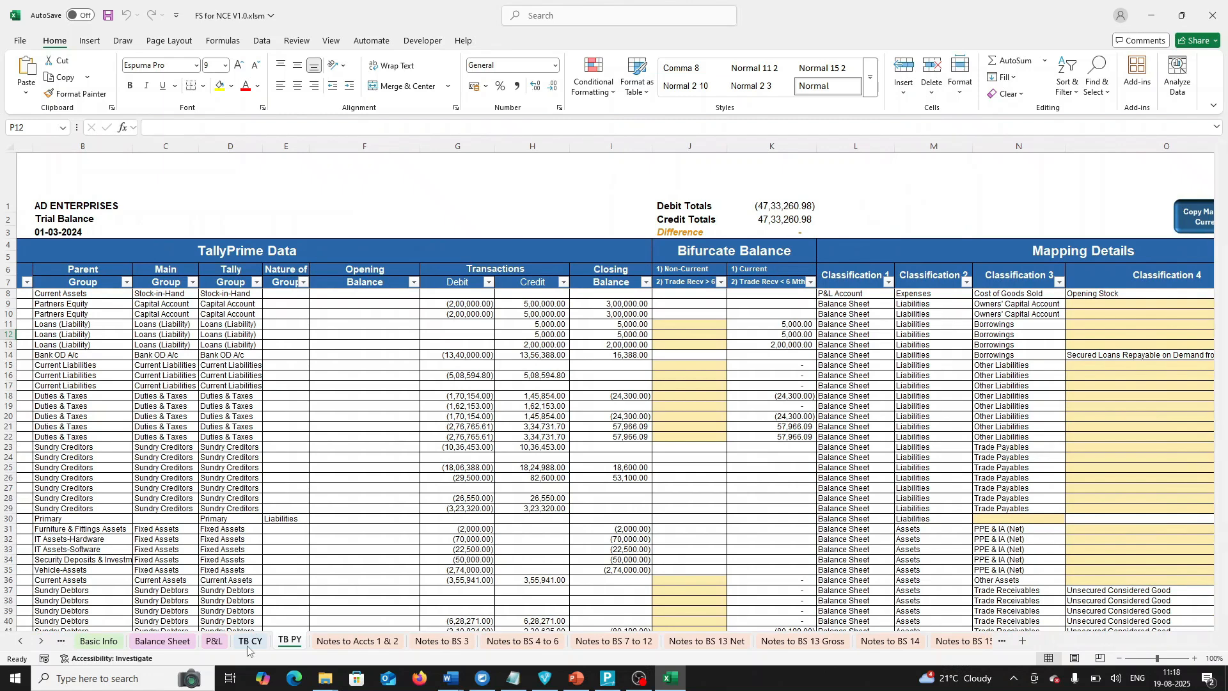
click(249, 642)
click(162, 641)
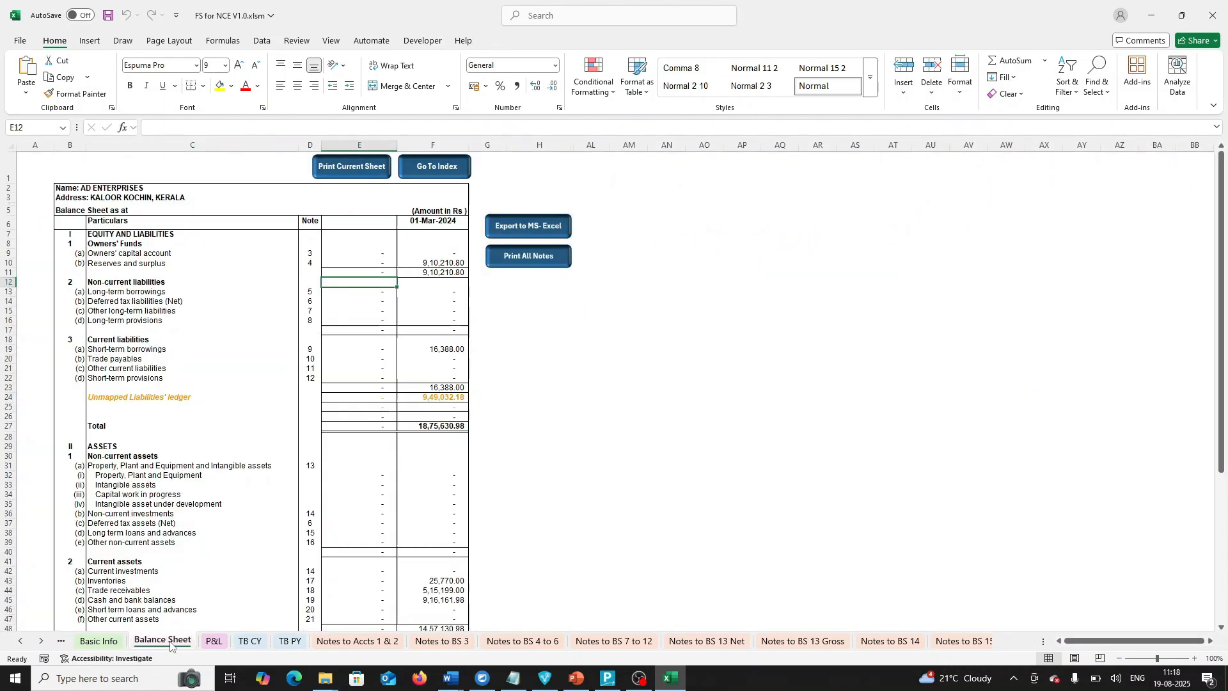
click(102, 642)
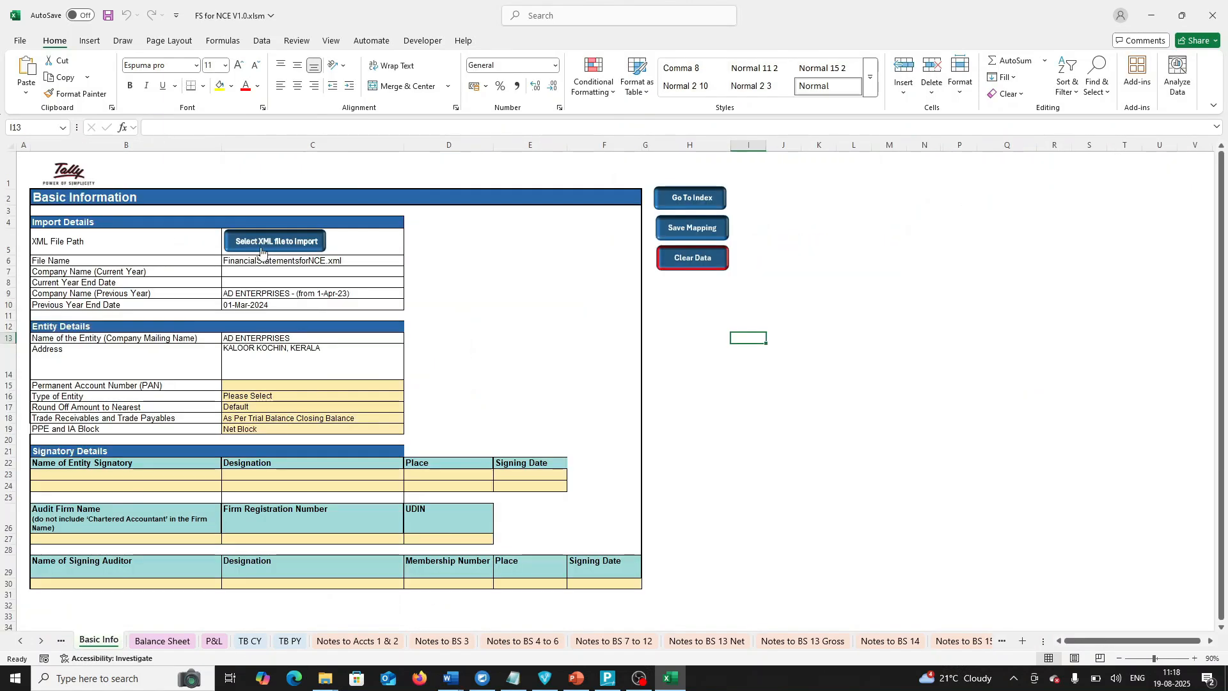
Step: Import FinancialStatementsforNCE.xml from the TallyPrime-NCE 24-25 folder into the workbook
click(261, 250)
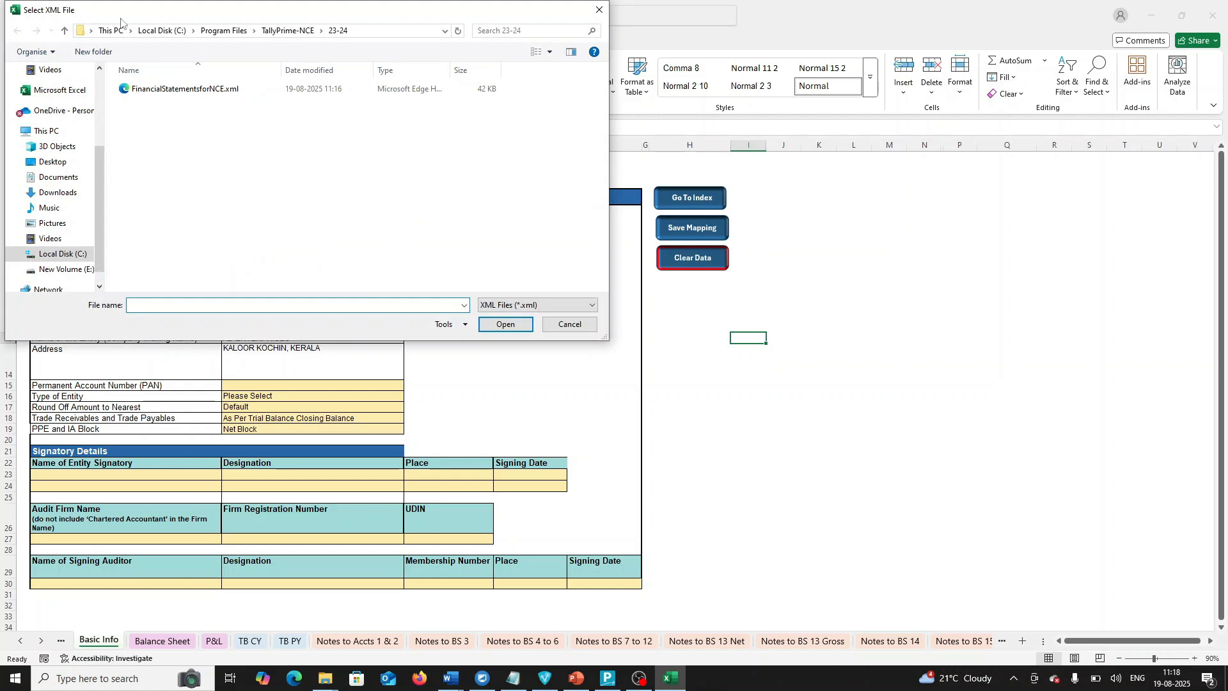
click(64, 32)
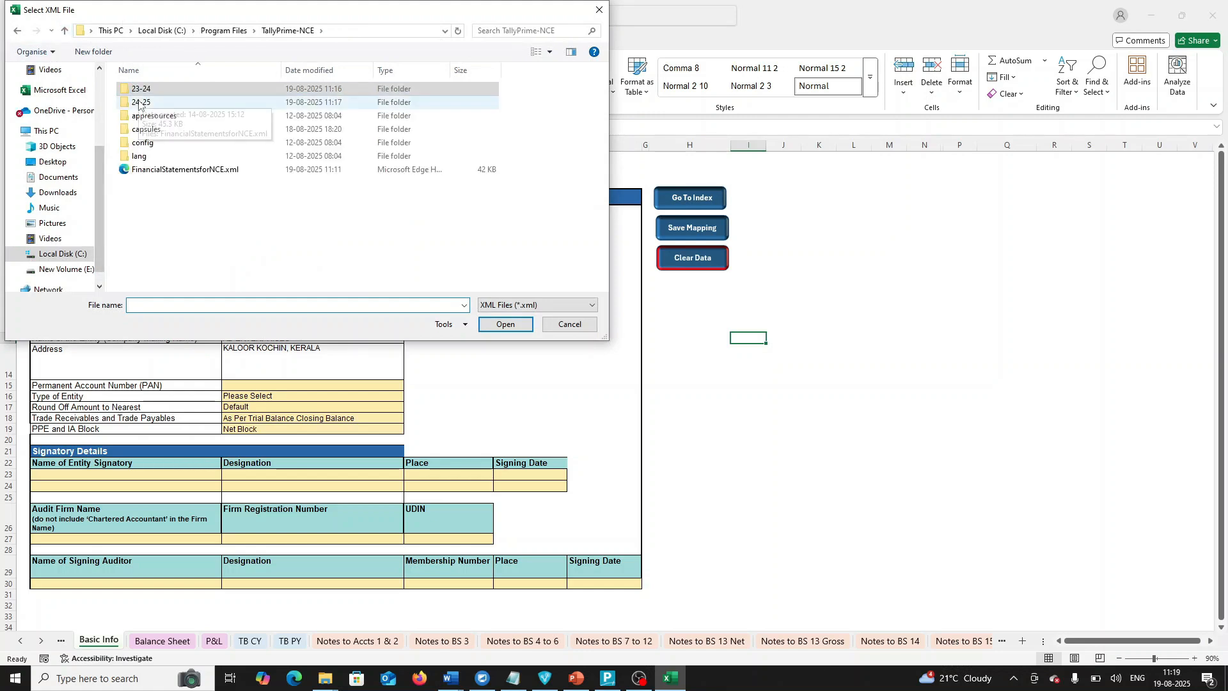
double_click(140, 102)
double_click(145, 90)
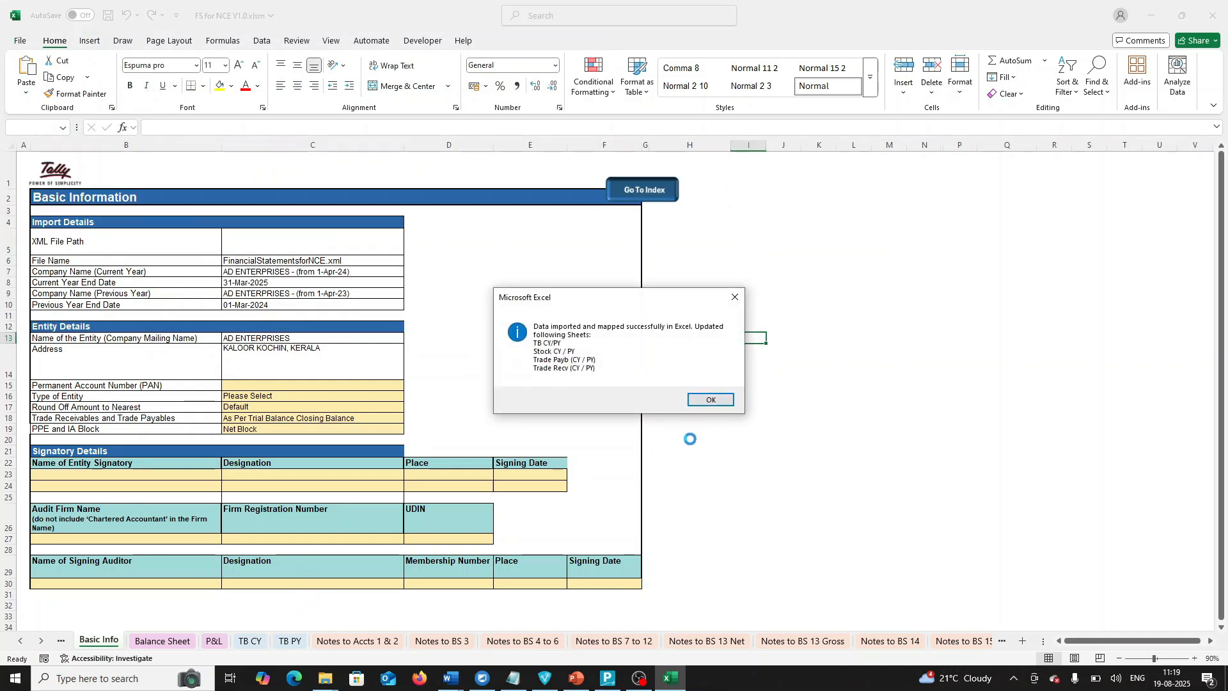
click(706, 401)
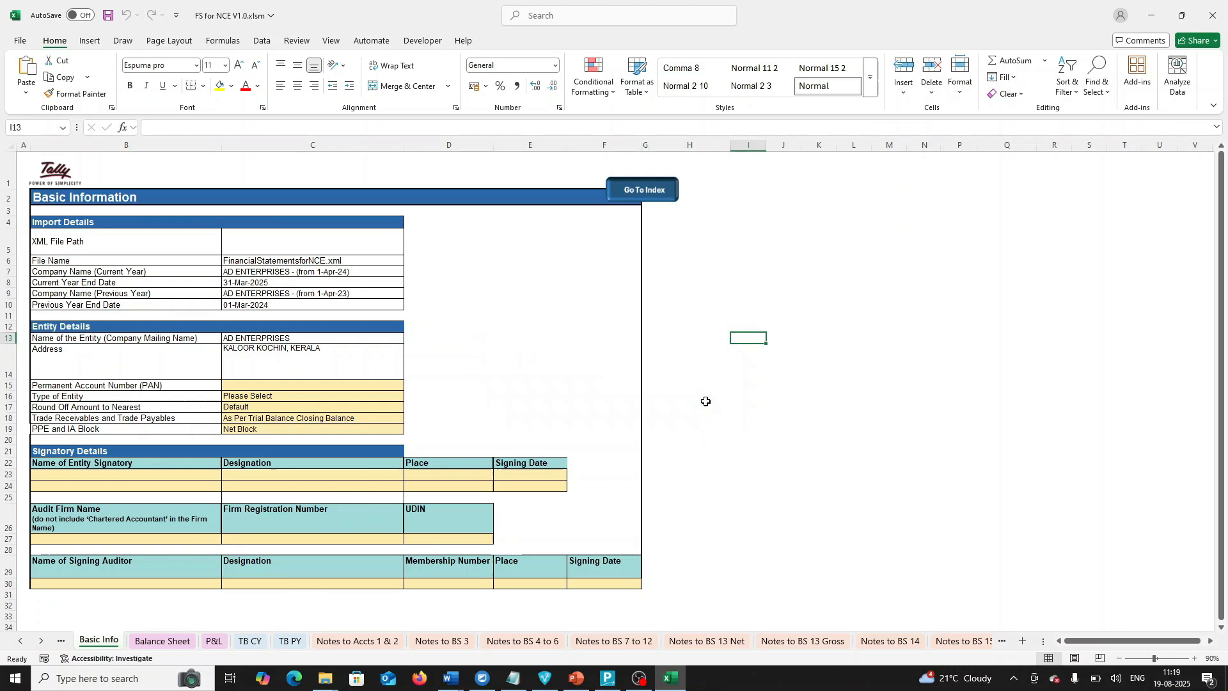
Step: Review the TB CY and TB PY sheets for the imported trial balances
click(252, 640)
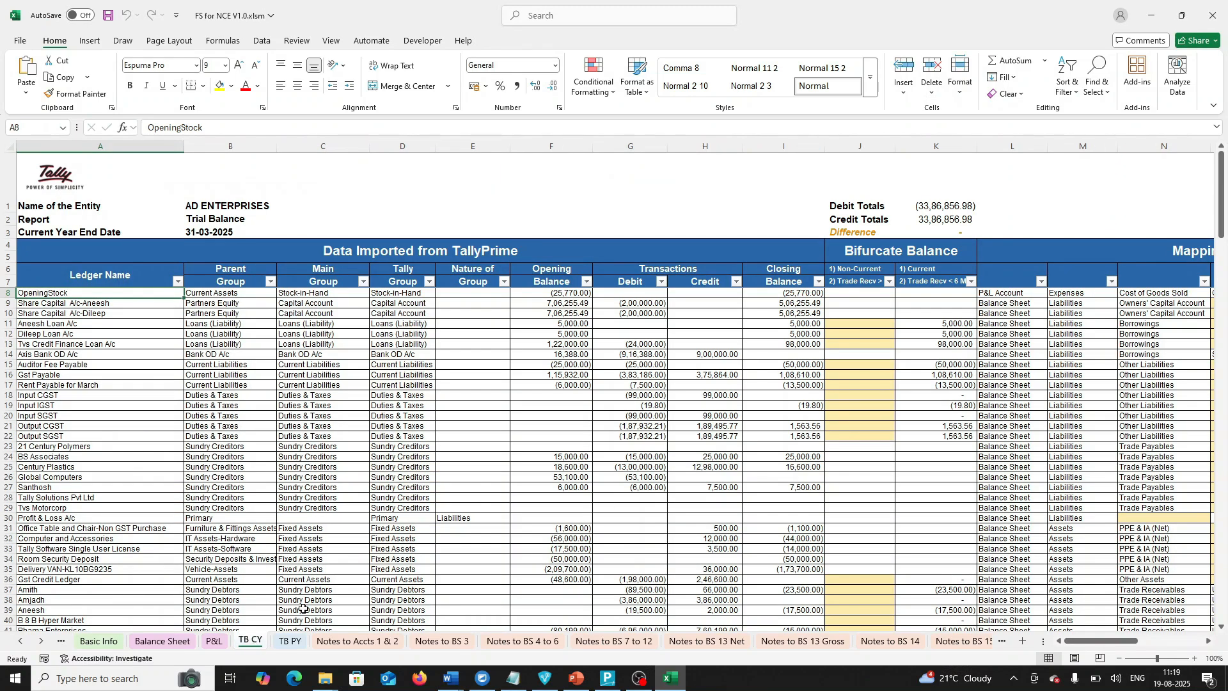
click(287, 646)
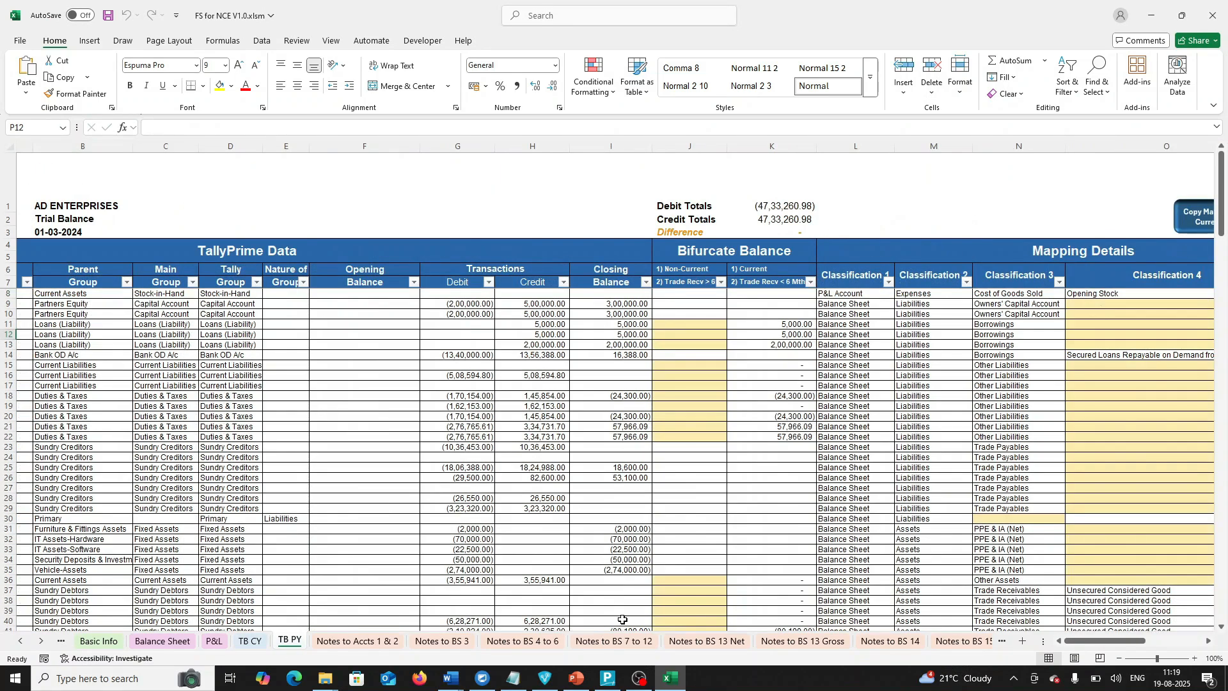
drag(1091, 646, 1123, 645)
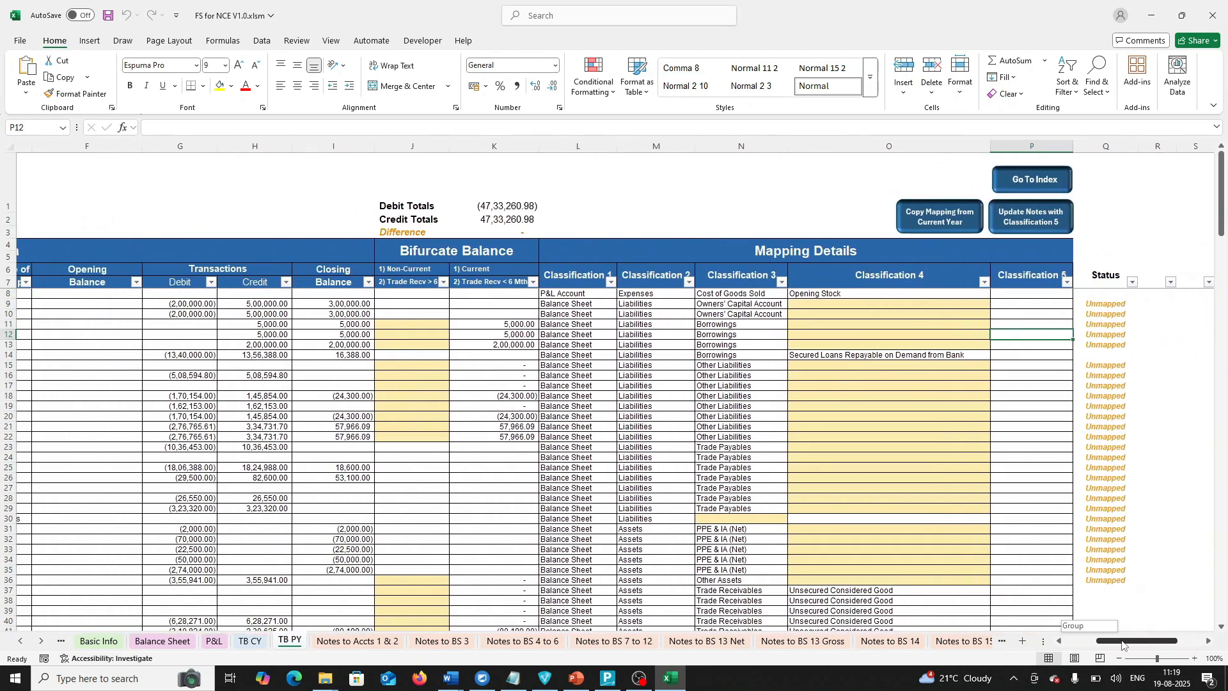
Step: Map O9–O11 to Capital A/c 1, Capital A/c 2 and Unsecured Loans and Advances from Related Parties
click(837, 305)
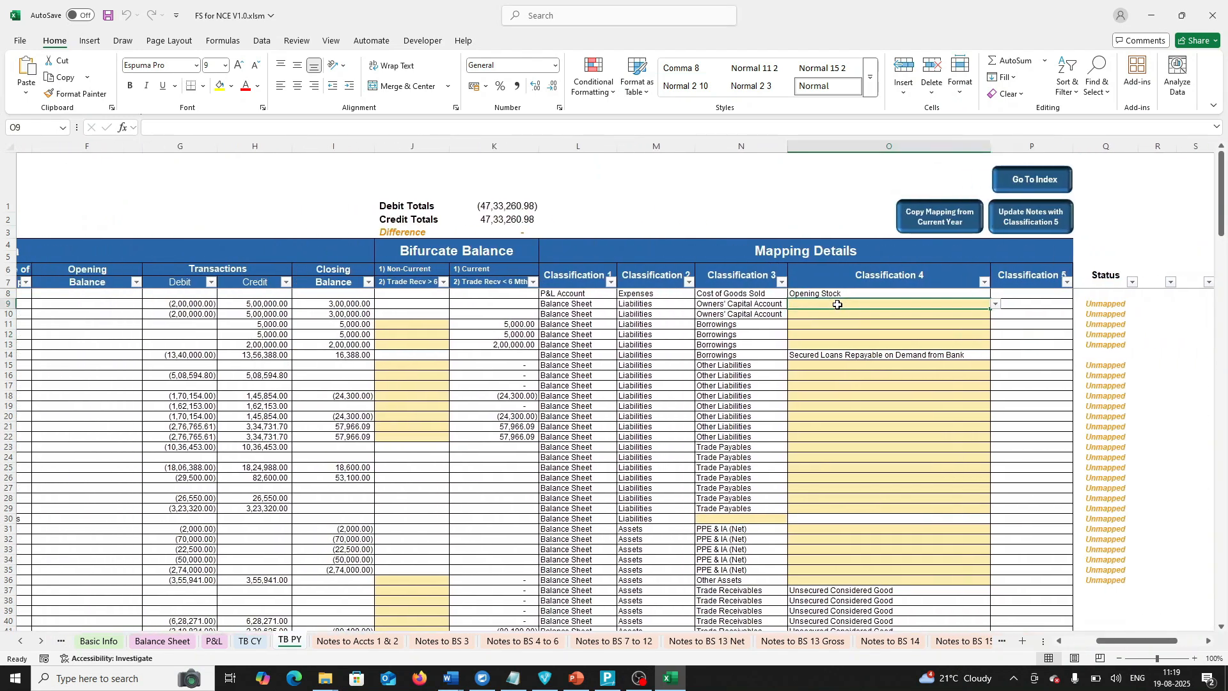
click(994, 305)
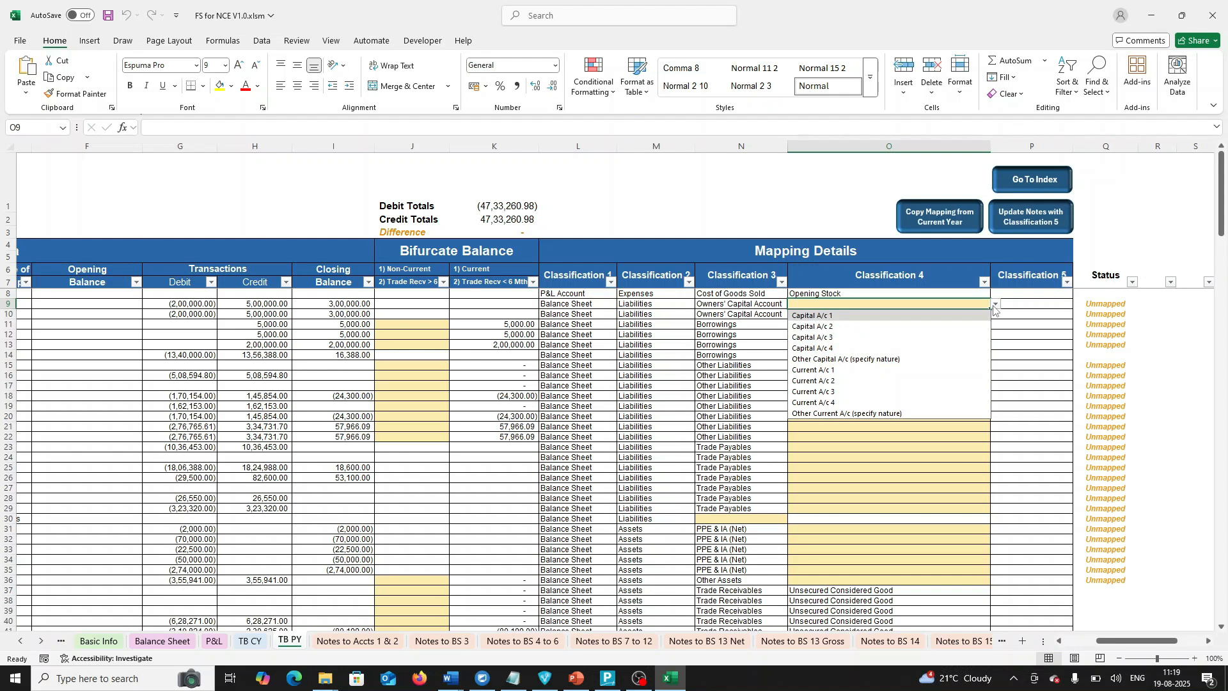
click(848, 316)
click(873, 314)
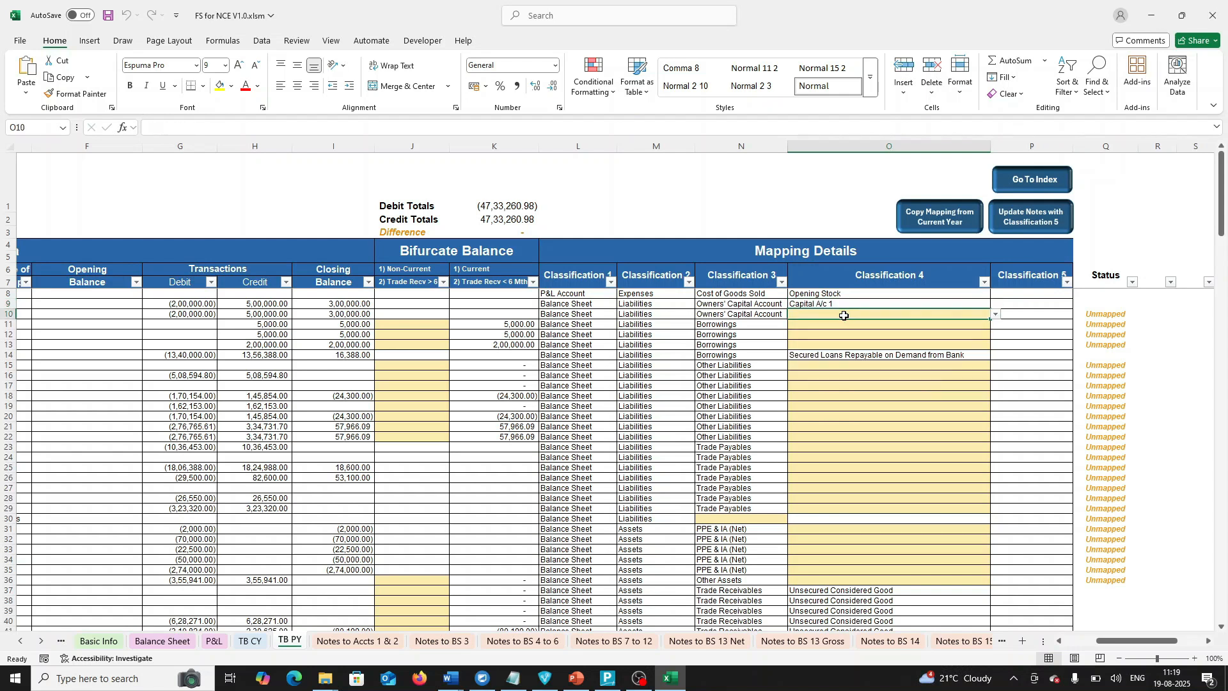
click(995, 316)
click(895, 336)
click(927, 324)
click(995, 325)
drag(1003, 410, 1003, 448)
click(931, 442)
Step: Map O12 to Unsecured Loans from Related Parties and O13 to Secured Term Loans from Other Parties
click(940, 365)
click(995, 366)
click(921, 378)
click(885, 344)
click(928, 334)
click(995, 335)
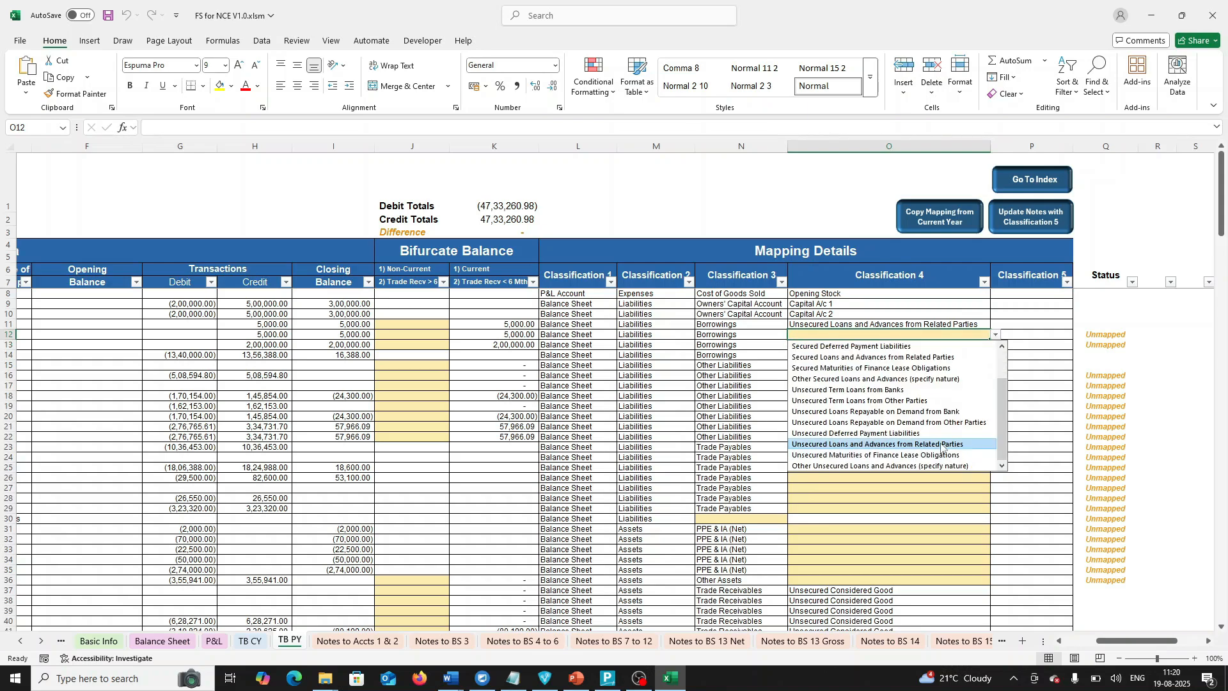
click(940, 444)
scroll(921, 358, left, 7)
click(160, 344)
scroll(262, 345, right, 3)
Step: Map O14 to Secured Term Loans from Banks and O15 to Unearned Revenue
click(985, 355)
click(1090, 355)
click(928, 366)
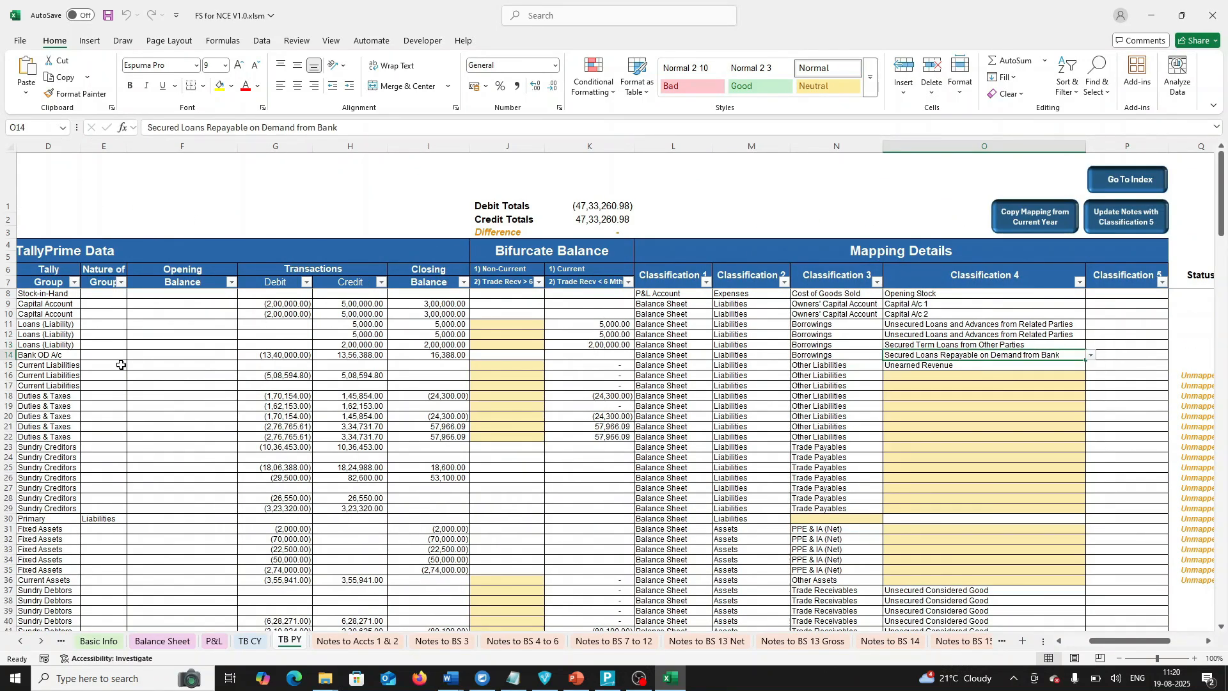
click(1091, 356)
click(927, 387)
click(985, 366)
click(1080, 365)
click(1091, 366)
Step: Check the Tally groups of rows 17–18 and map O18 to GST Payable
click(60, 385)
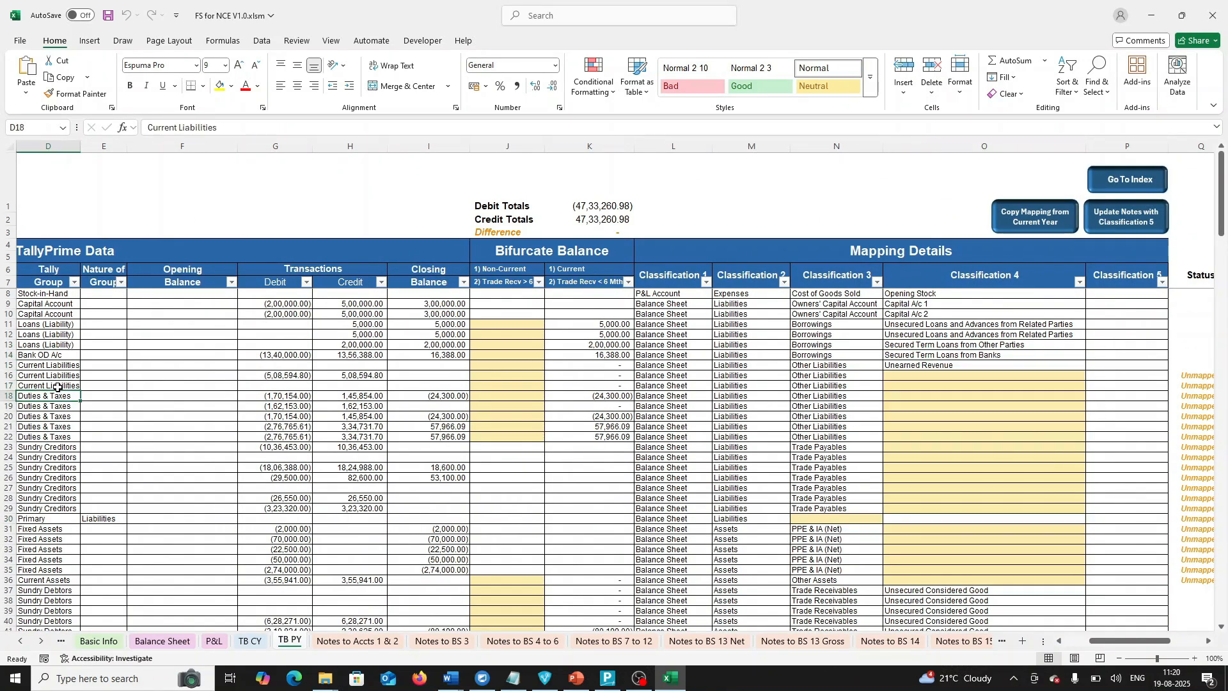
click(57, 395)
scroll(58, 386, left, 3)
scroll(58, 387, right, 3)
click(831, 395)
click(888, 395)
click(985, 396)
click(1091, 396)
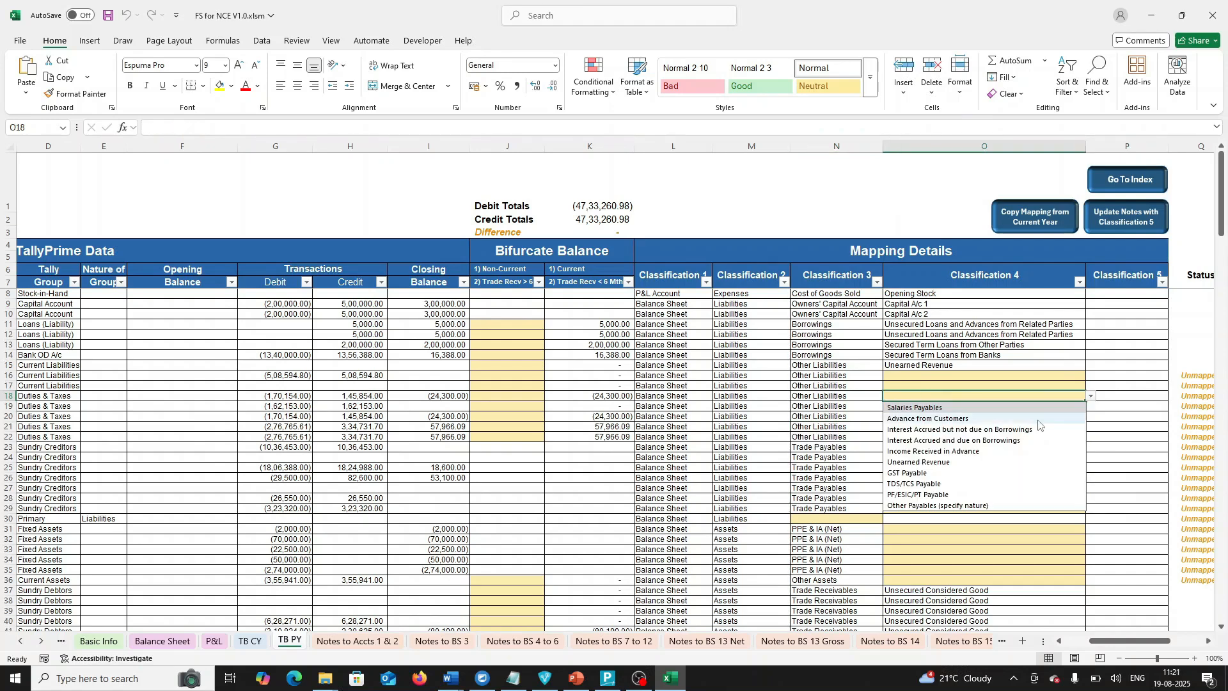
click(974, 416)
Step: Map O19 through O22 to GST Payable
click(974, 406)
click(1091, 406)
click(921, 482)
click(898, 417)
click(1091, 417)
click(914, 492)
click(914, 427)
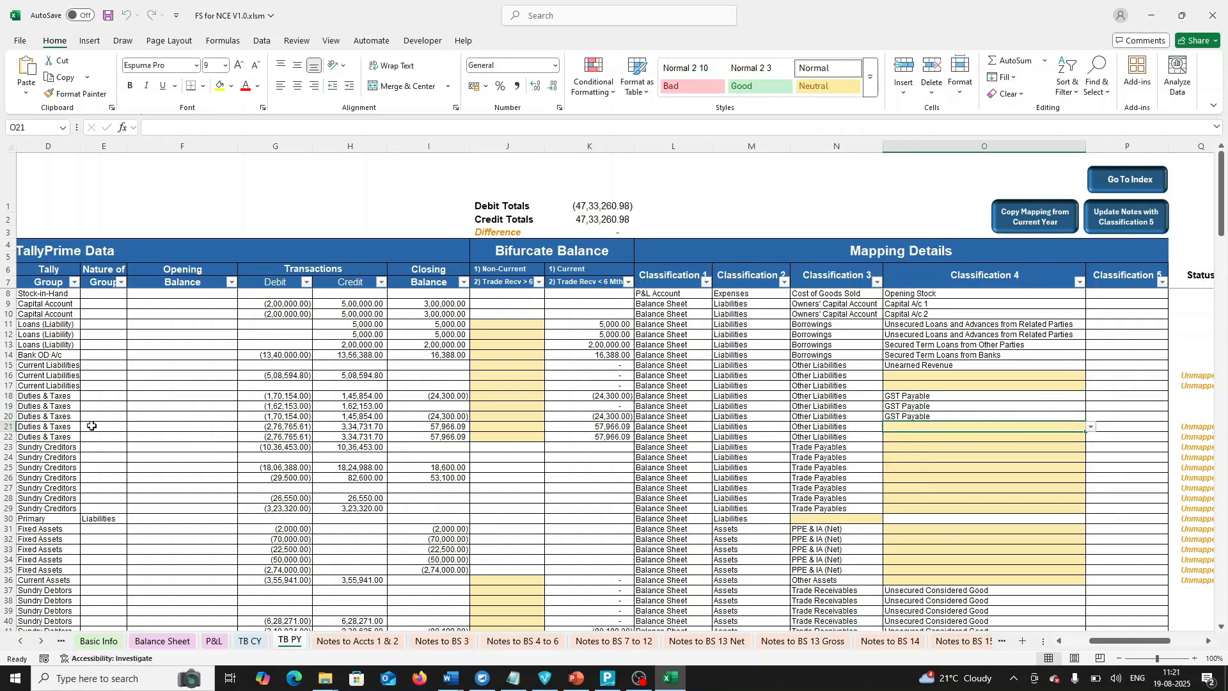
click(1091, 426)
click(917, 504)
key(Home)
scroll(900, 435, right, 4)
click(908, 437)
click(1026, 437)
Step: Map O23 through O29 to Non-MSME and check the ledger in row 30
click(860, 513)
click(787, 447)
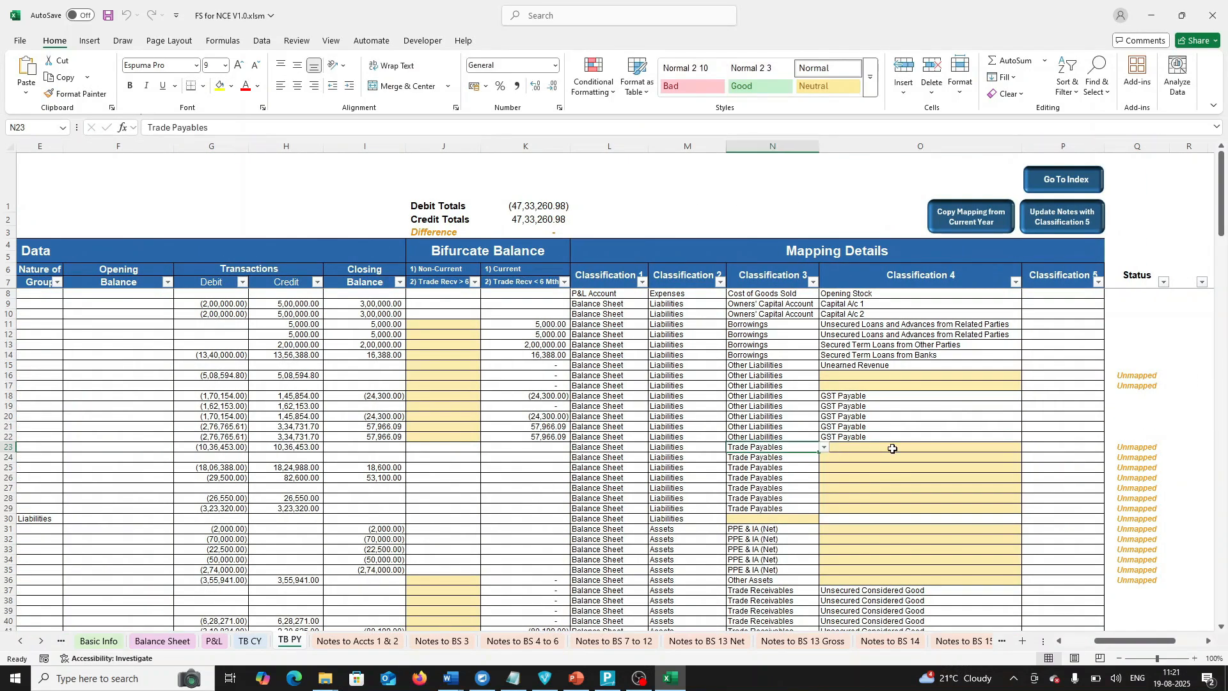
click(837, 457)
click(1027, 457)
click(1015, 477)
click(969, 467)
click(1027, 469)
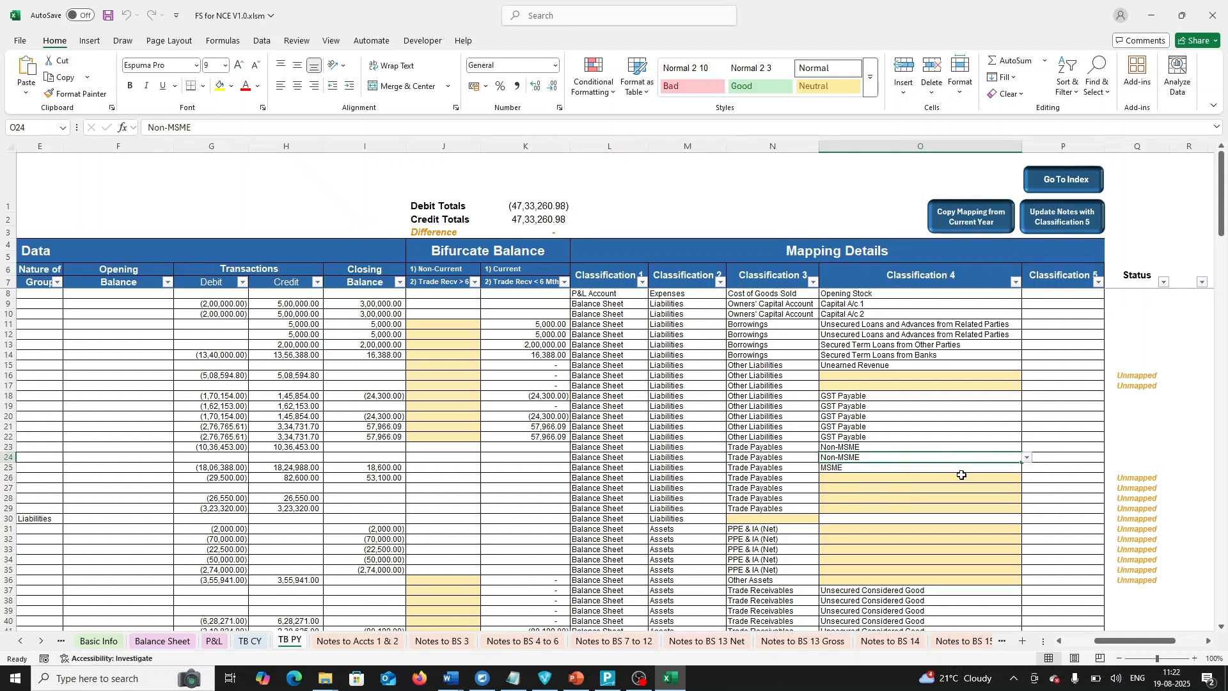
click(962, 488)
drag(1015, 478, 1027, 498)
click(1027, 478)
click(979, 498)
click(1027, 489)
click(885, 510)
click(1027, 499)
click(992, 519)
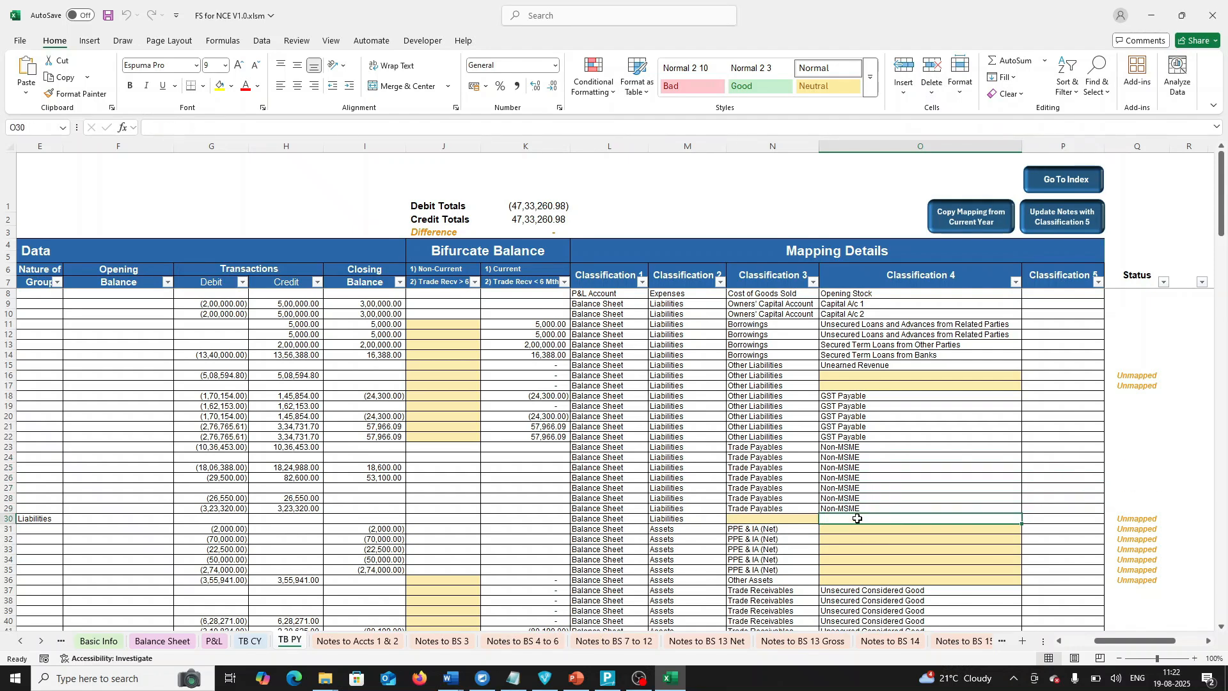
Step: Map fixed assets O31–O35 to Net Office Equipment, Computers and Peripherals, Computer Software and Vehicles
key(ctrl+Right)
key(ctrl+Right)
key(ctrl+Right)
key(ctrl+Right)
click(965, 528)
click(1027, 530)
click(908, 460)
click(946, 539)
click(1027, 540)
click(896, 471)
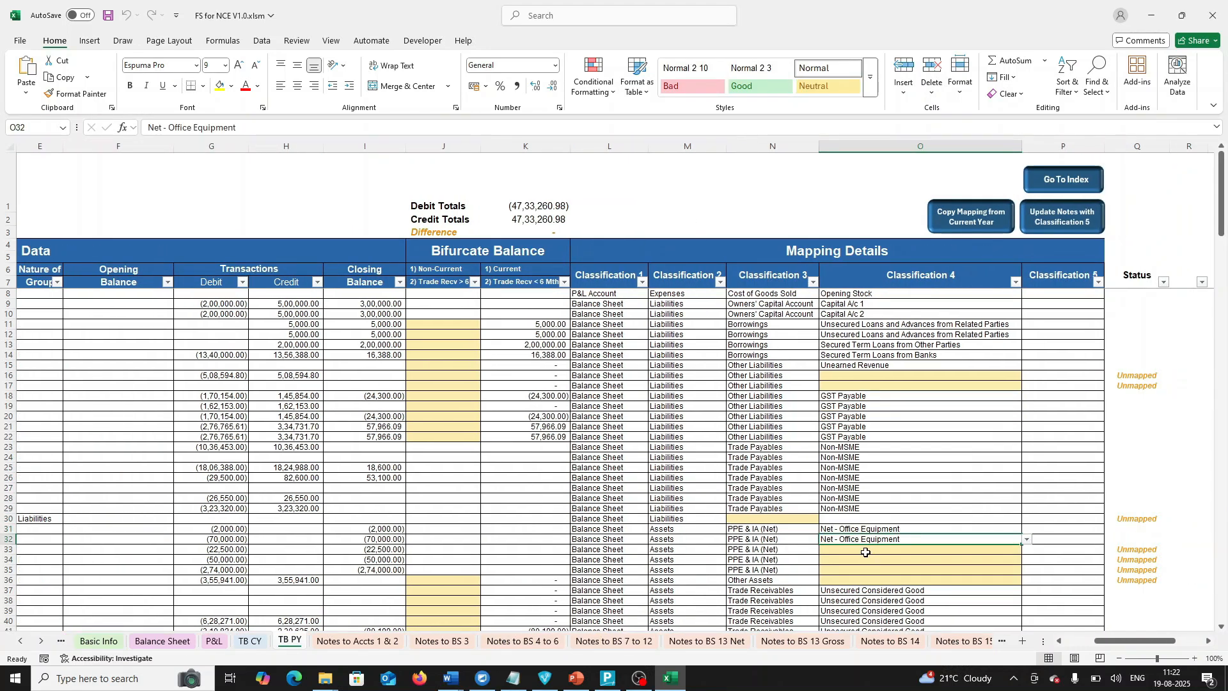
drag(1013, 550, 1027, 550)
click(1013, 560)
click(1027, 560)
click(901, 530)
click(1007, 571)
click(1027, 570)
click(857, 495)
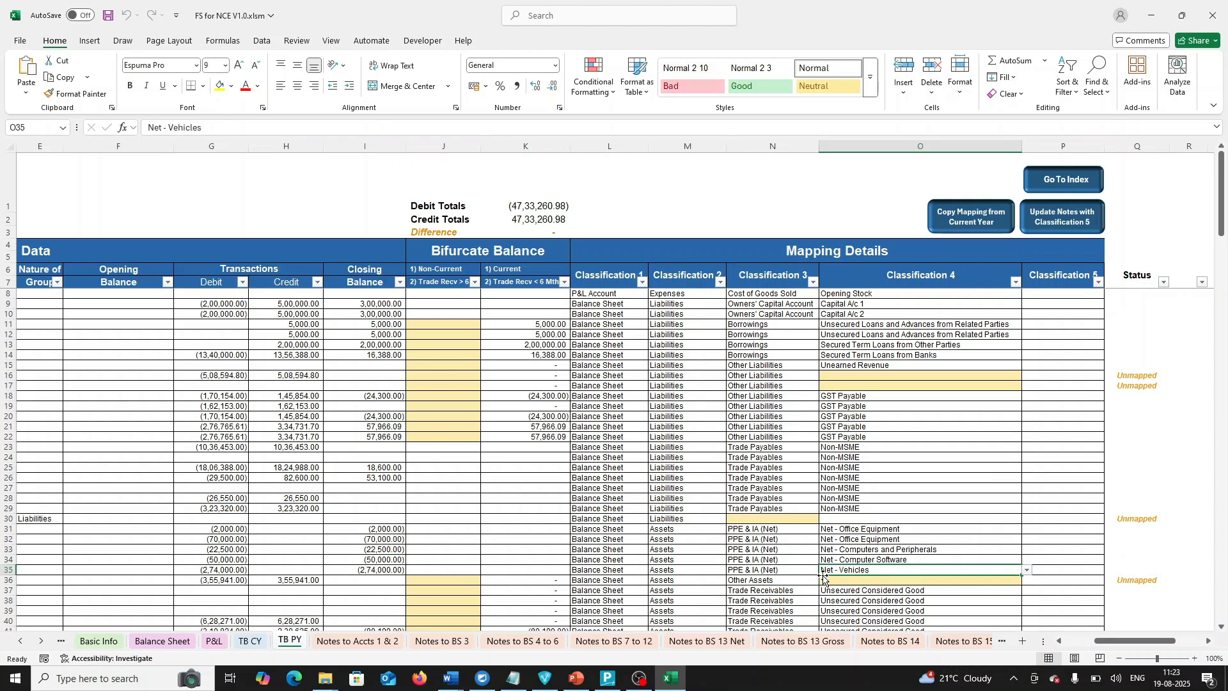
Step: Change N36's Classification 3 to Deferred Tax (Net), leaving its Classification 4 blank
drag(1222, 221, 1222, 250)
click(1027, 456)
click(1013, 466)
click(1028, 467)
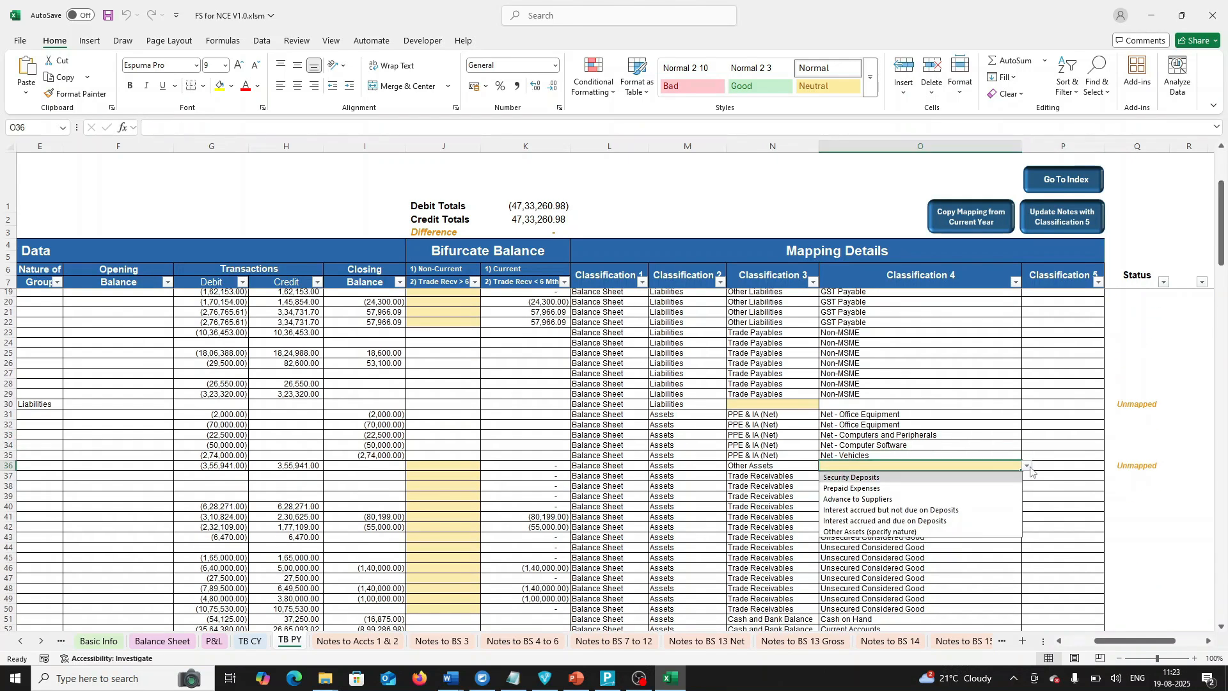
click(761, 466)
key(ctrl+Left)
key(ctrl+Left)
key(ctrl+Left)
key(ctrl+Left)
key(ctrl+Left)
key(ctrl+Right)
key(ctrl+Right)
key(ctrl+Right)
key(ctrl+Right)
key(ctrl+Right)
key(ctrl+Right)
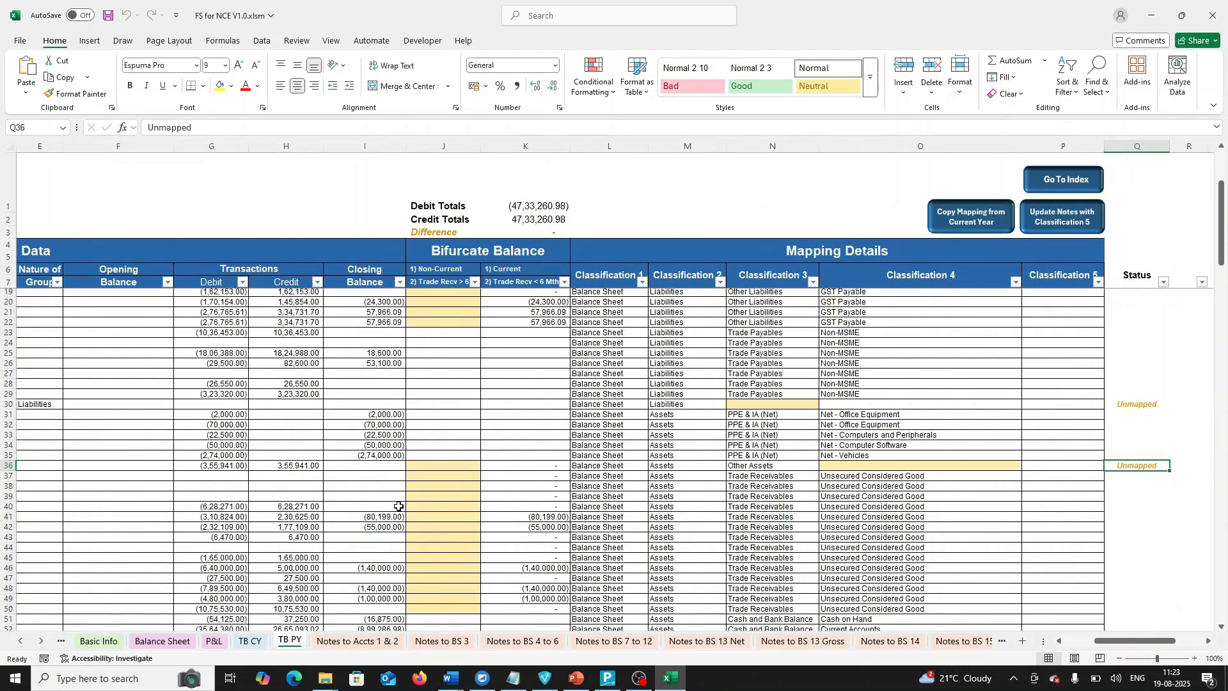
click(997, 466)
click(1027, 466)
click(790, 466)
click(824, 467)
click(777, 499)
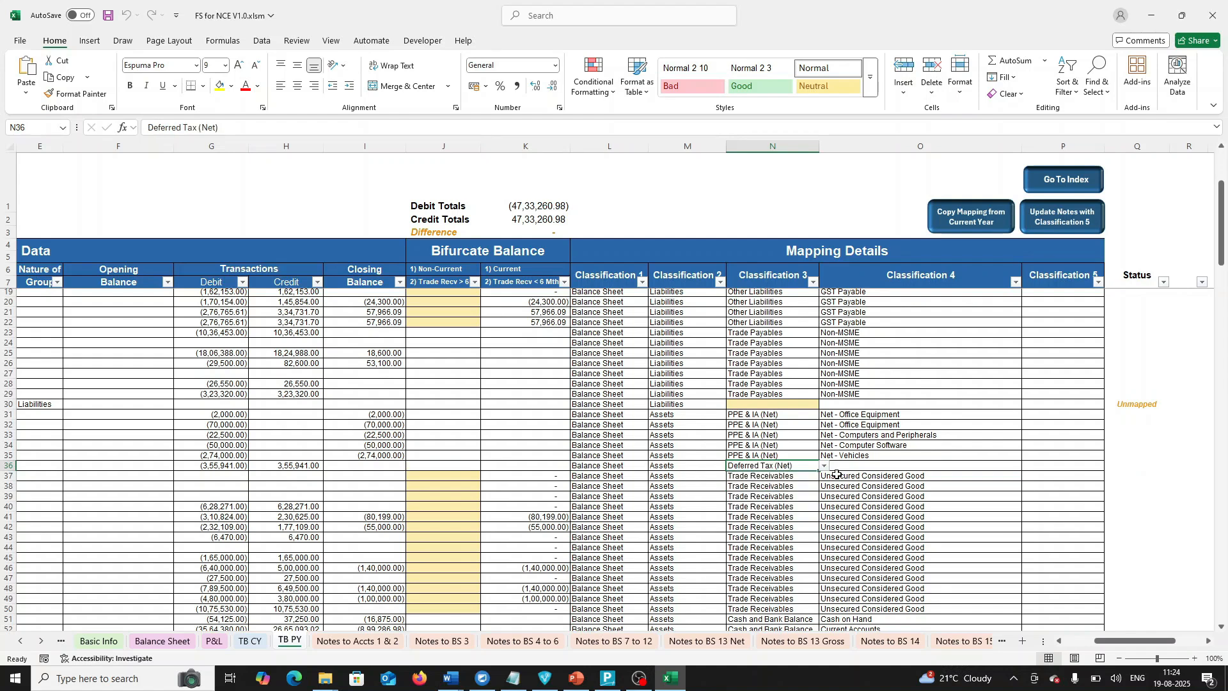
Step: Map rows 53–54 to Sale of Products and Sale of Services, O55–O56 to Purchase of Stock In Trade
click(843, 486)
scroll(856, 505, down, 4)
click(928, 517)
click(1027, 518)
click(857, 528)
click(927, 527)
click(779, 526)
click(777, 538)
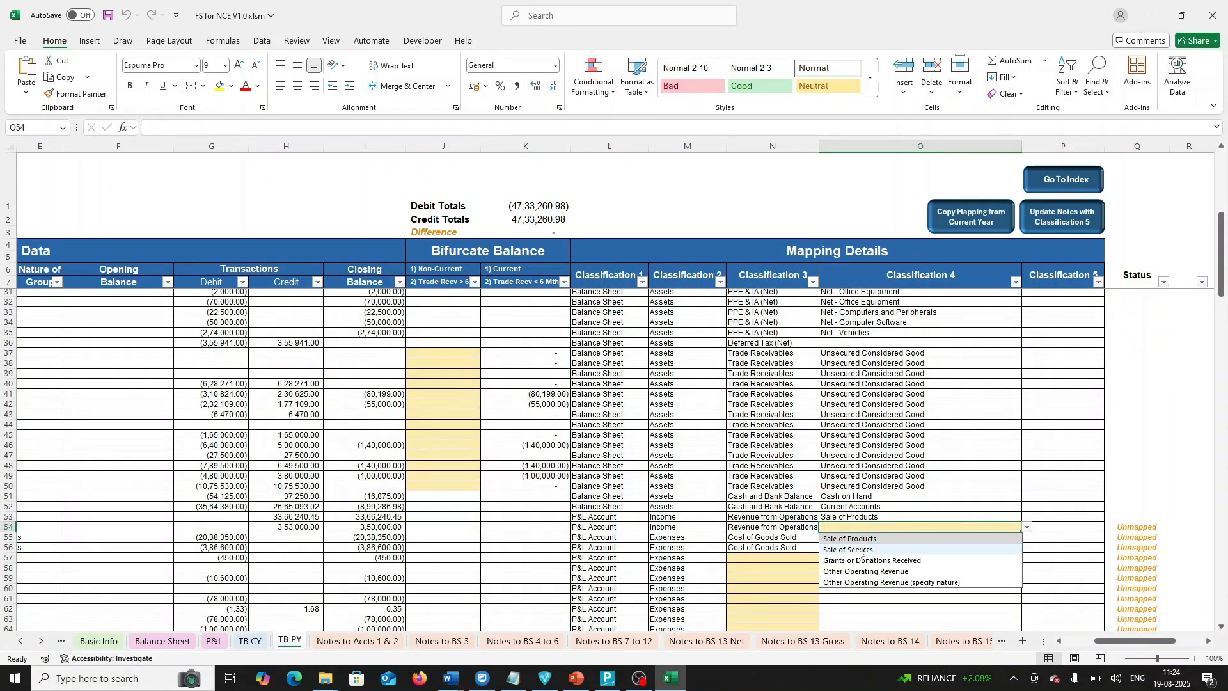
click(854, 550)
click(927, 537)
click(879, 559)
click(1027, 538)
click(866, 582)
click(895, 548)
click(867, 591)
scroll(883, 575, down, 4)
Step: Classify rows 57–58 as Other Expenses, mapped to Rent and Power and Fuel
click(824, 435)
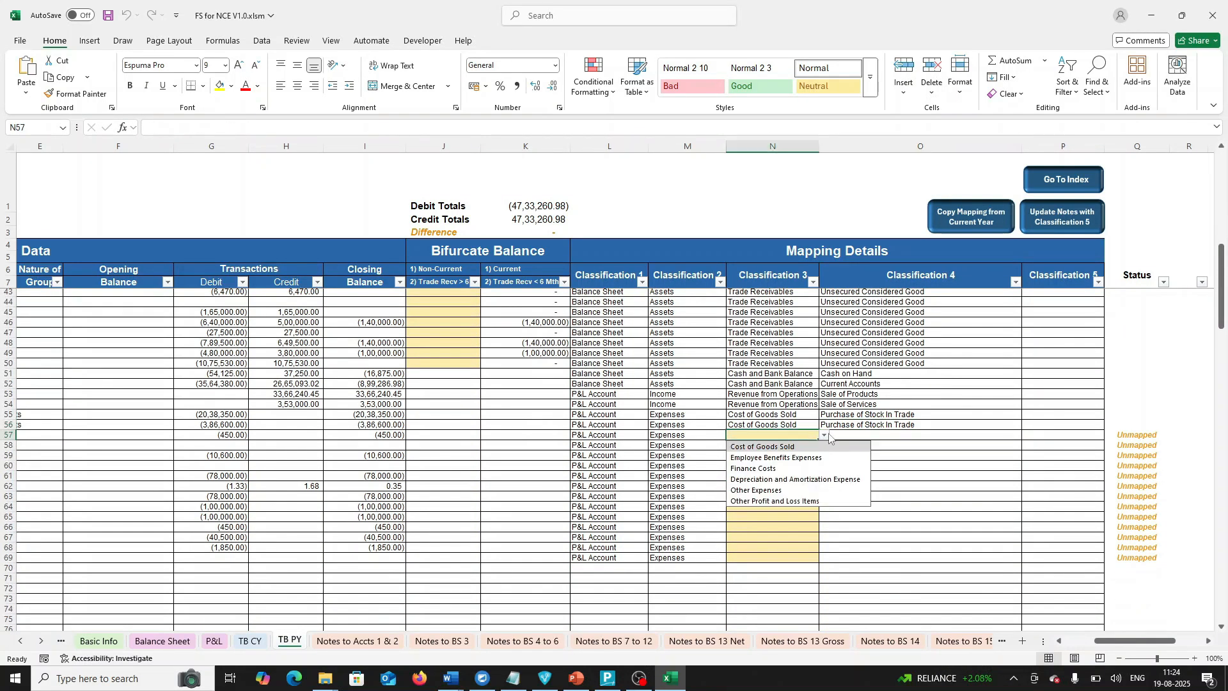
click(761, 490)
click(997, 435)
click(825, 445)
click(761, 500)
click(927, 445)
click(1027, 446)
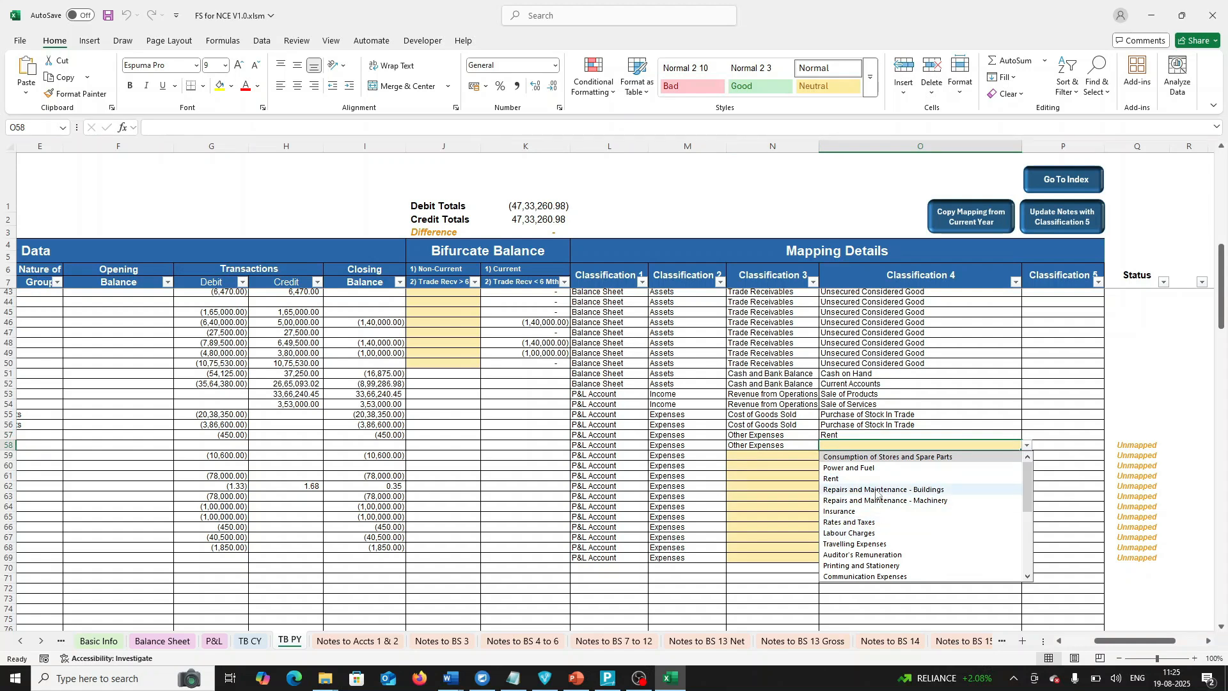
click(860, 467)
Step: Map row 59 to Other Borrowing Costs, row 60 to Travelling Expenses, row 61 to Depreciation on Tangible Assets
click(824, 455)
click(767, 489)
click(927, 456)
click(1027, 455)
click(895, 500)
click(768, 520)
click(1027, 466)
click(844, 547)
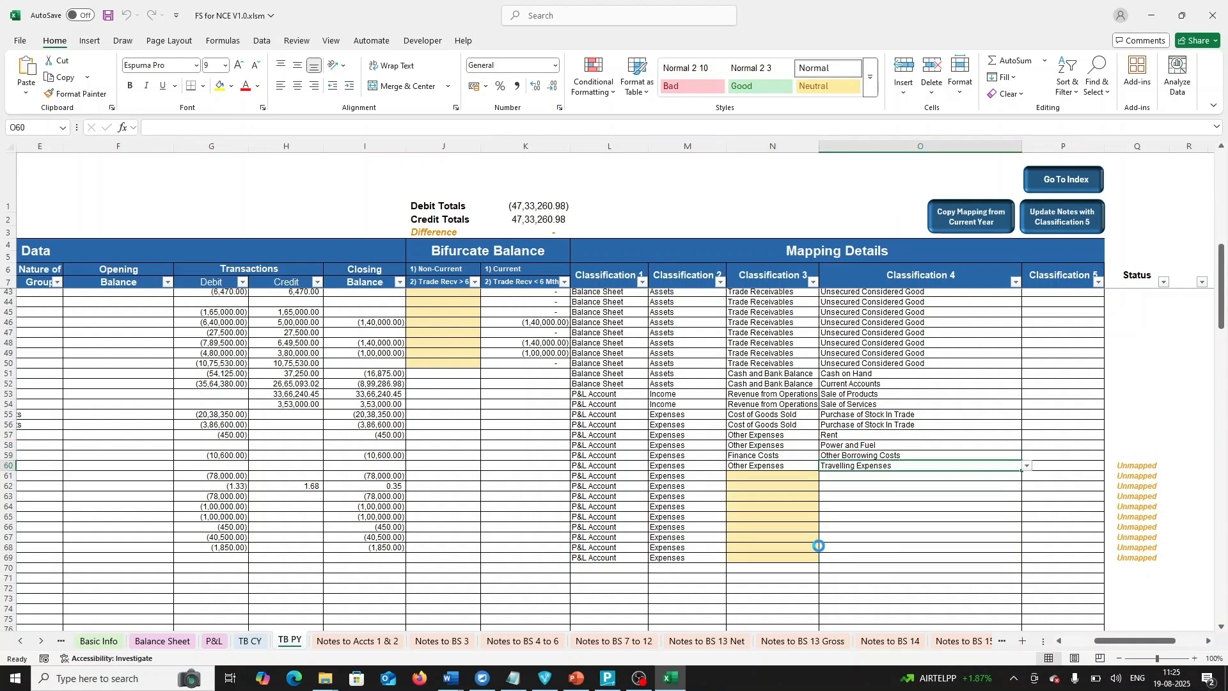
click(786, 520)
click(1027, 476)
Step: Classify rows 62–63 as Employee Benefits Expenses under Salaries, Wages, Bonus and Other Allowances
click(895, 487)
click(824, 487)
click(775, 509)
click(1027, 487)
click(887, 498)
click(776, 519)
click(1027, 497)
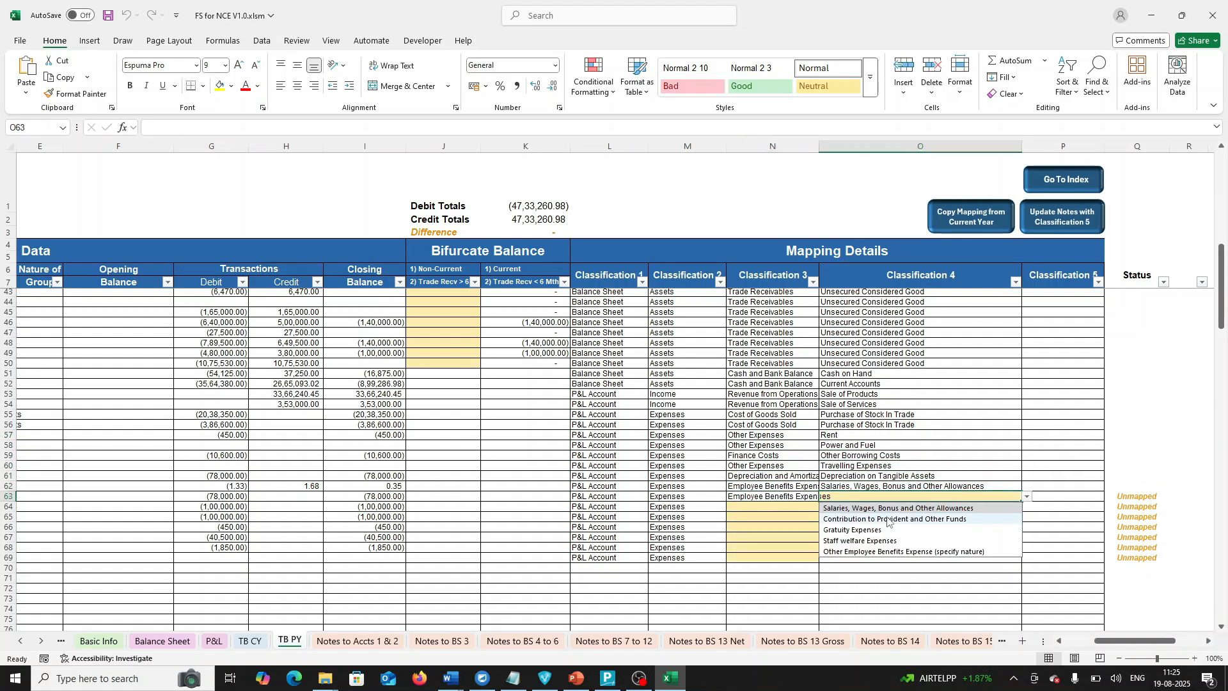
click(886, 508)
Step: Map row 64 to Auditor's Remuneration, row 65 to Salaries, row 66 to Repairs and Maintenance - Buildings
click(767, 562)
click(861, 583)
click(1027, 506)
click(862, 616)
click(777, 518)
click(776, 540)
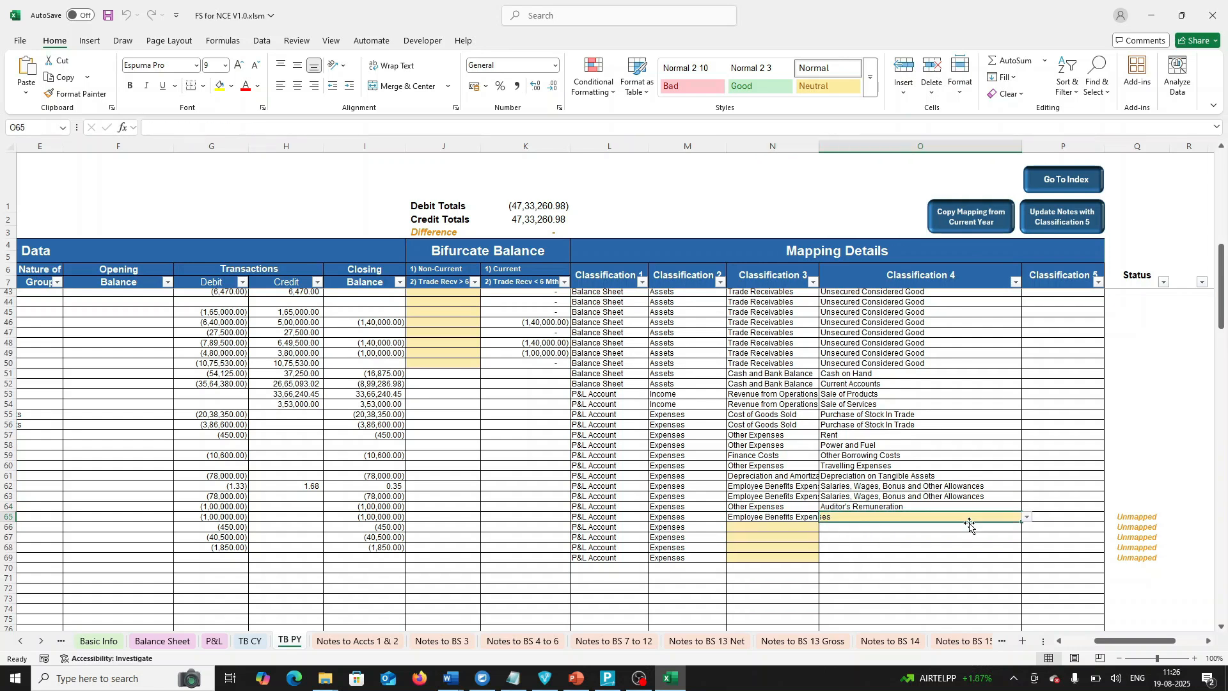
click(1027, 517)
click(887, 529)
click(767, 582)
click(1027, 527)
click(883, 571)
Step: Set rows 67–68 to Employee Benefits Expenses mapped to Salaries, Wages, Bonus and Other Allowances
click(824, 538)
click(776, 559)
click(1027, 537)
click(887, 549)
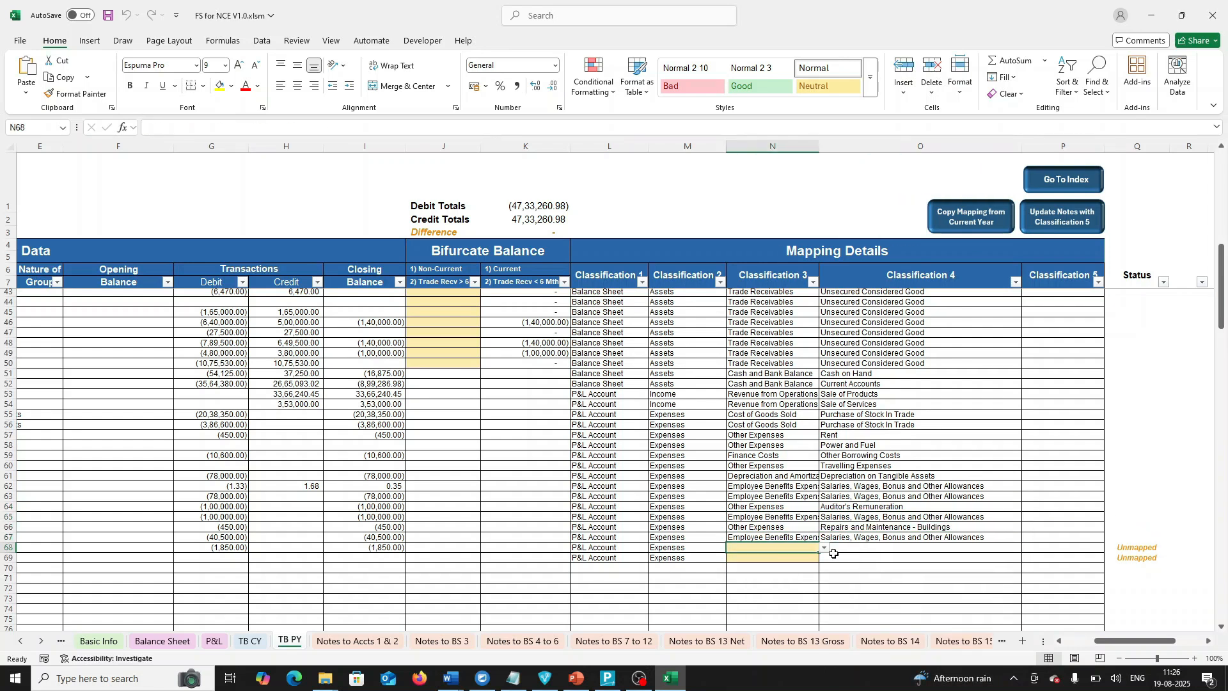
click(825, 548)
click(793, 570)
click(893, 548)
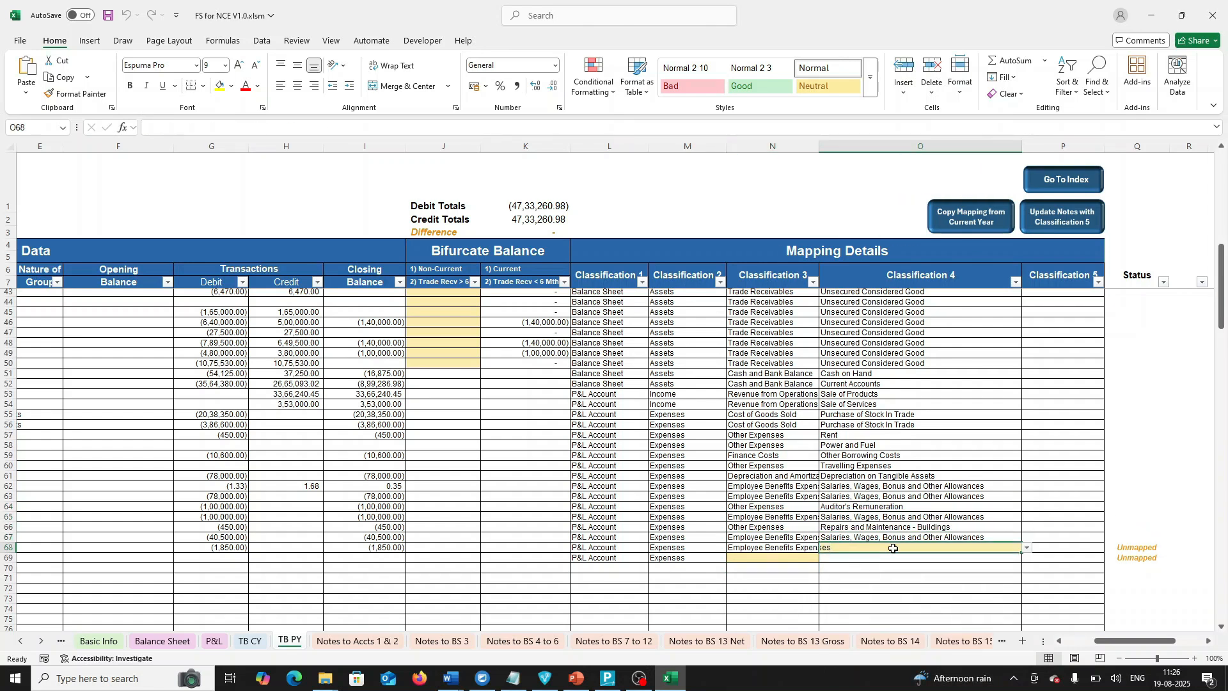
click(1027, 547)
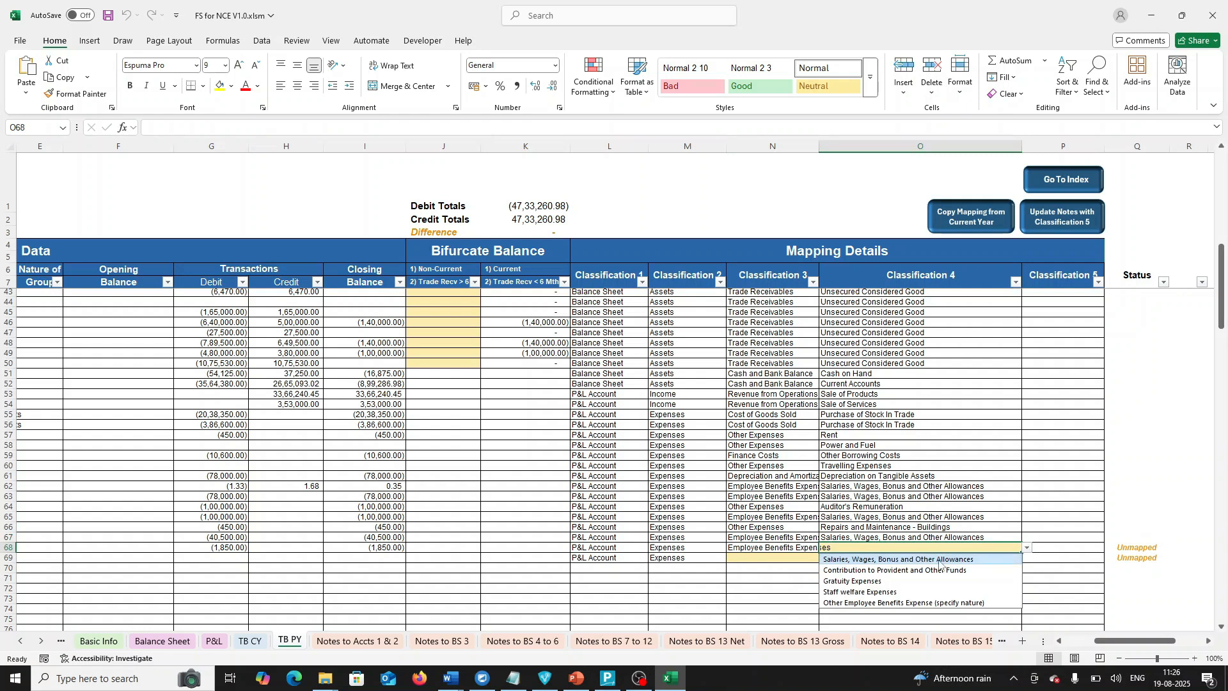
click(932, 560)
Step: Give Fuel Expenses in row 69 Employee Benefits Expenses and Salaries, Wages, Bonus and Other Allowances
click(815, 560)
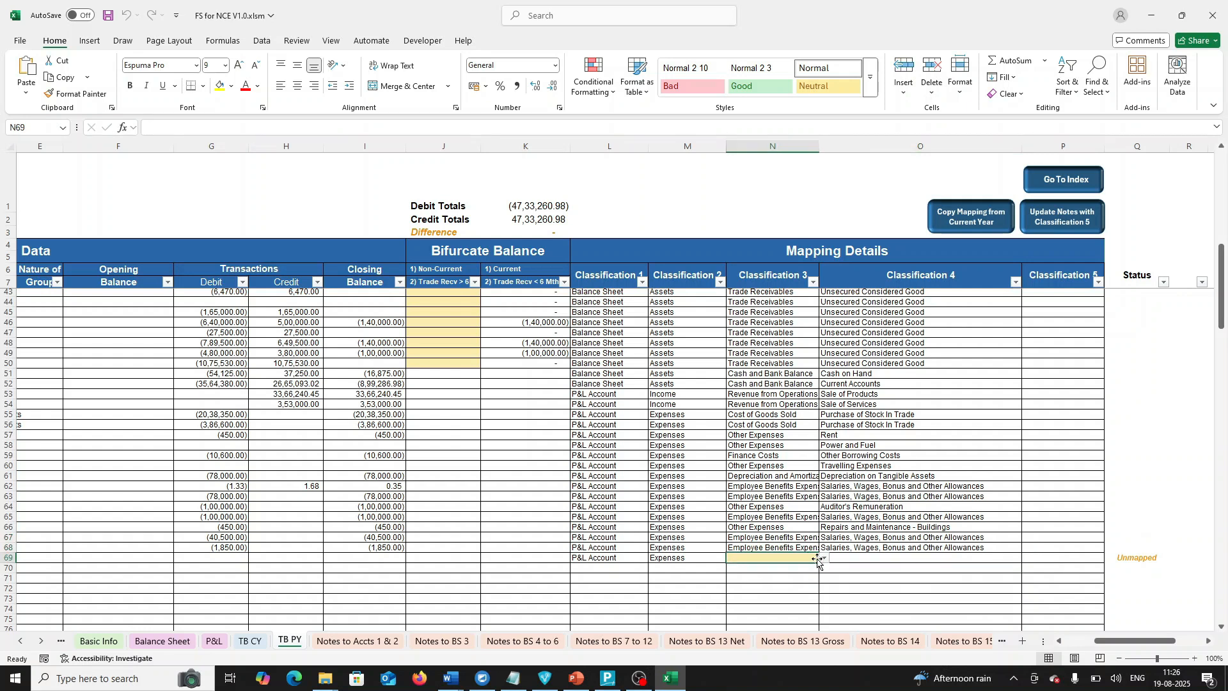
click(824, 560)
click(799, 580)
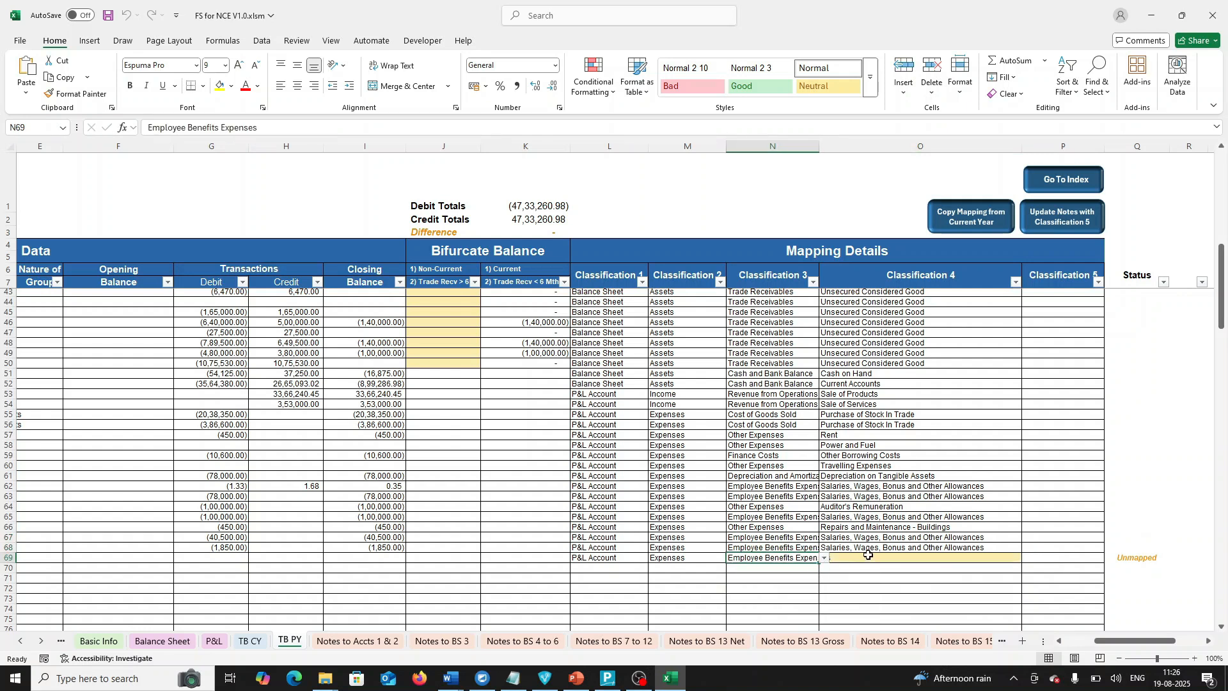
click(1003, 559)
click(1027, 559)
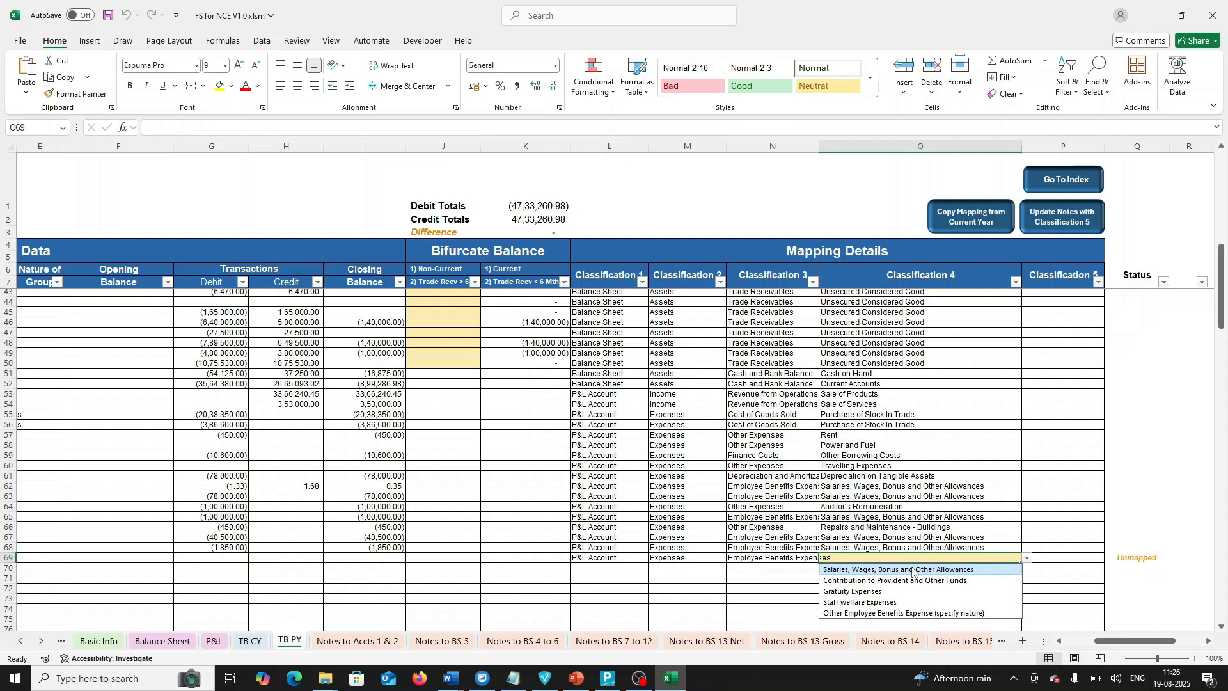
click(914, 570)
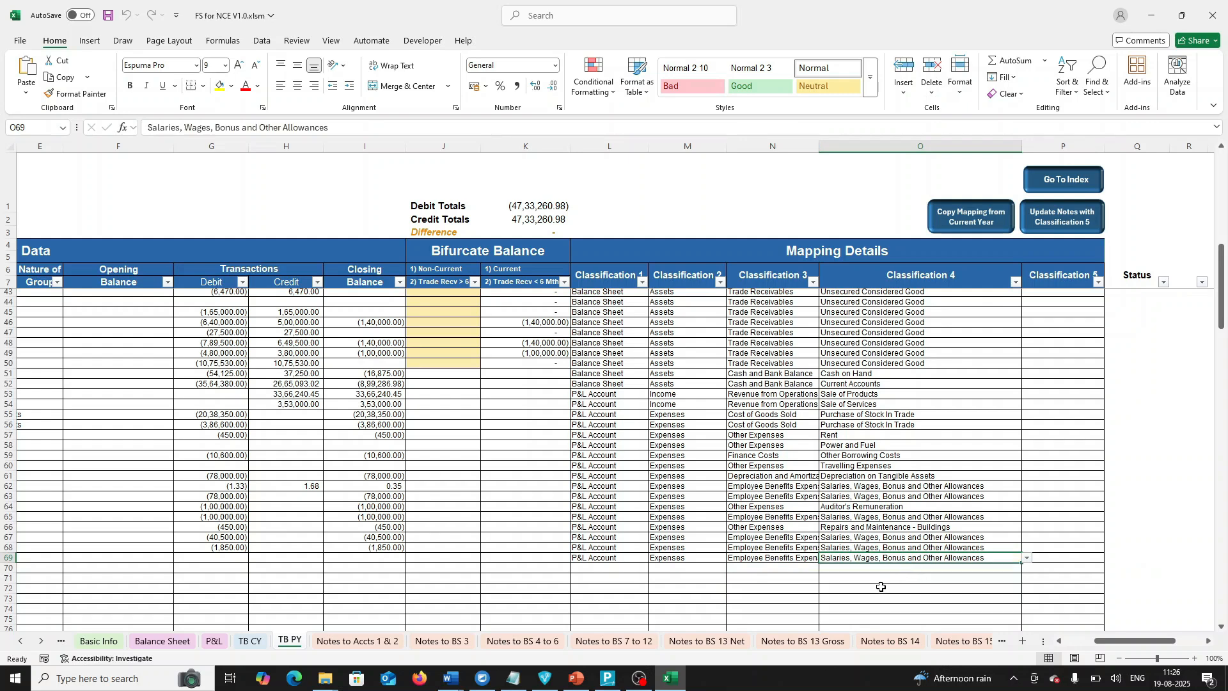
drag(1117, 640, 1005, 653)
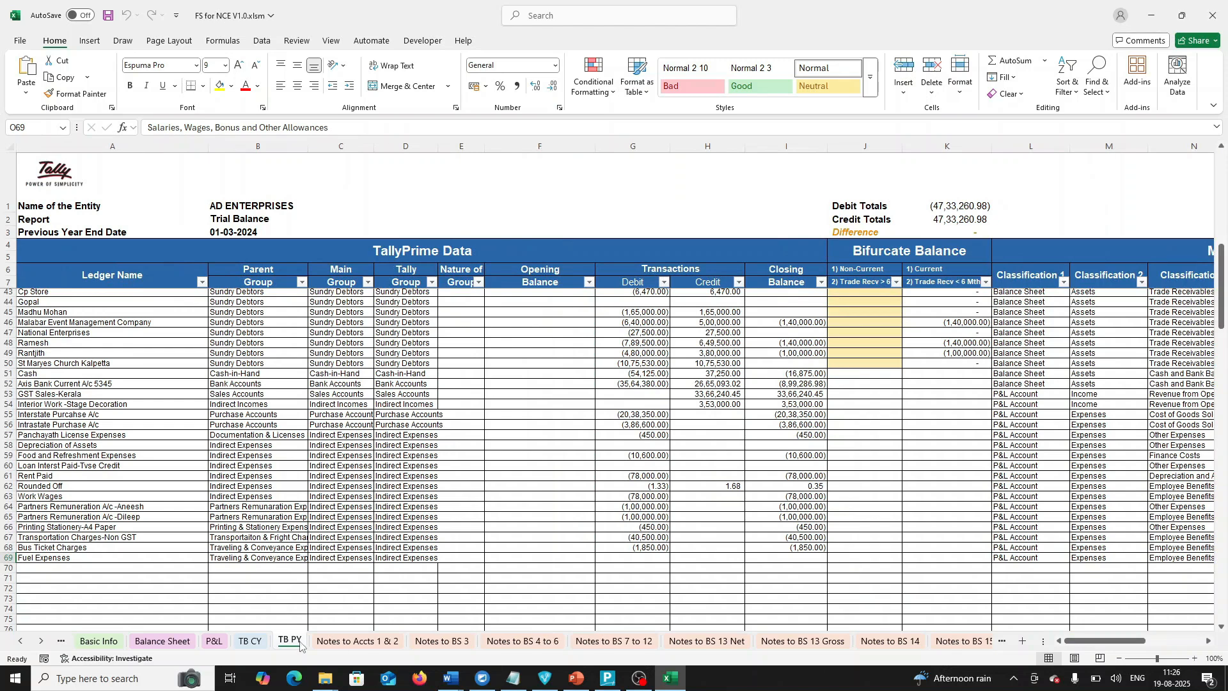
Step: Check the Balance Sheet's 01-Mar-2024 column figures, then glance at the notes and TB PY sheets
click(163, 641)
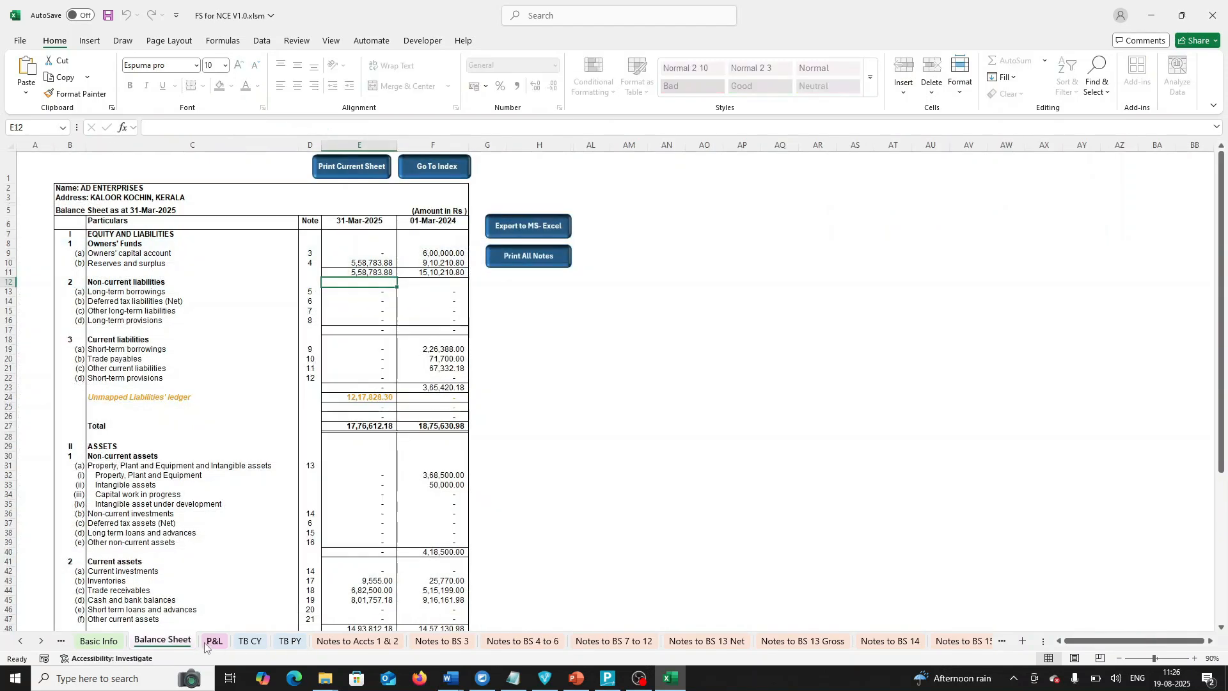
drag(437, 243, 442, 555)
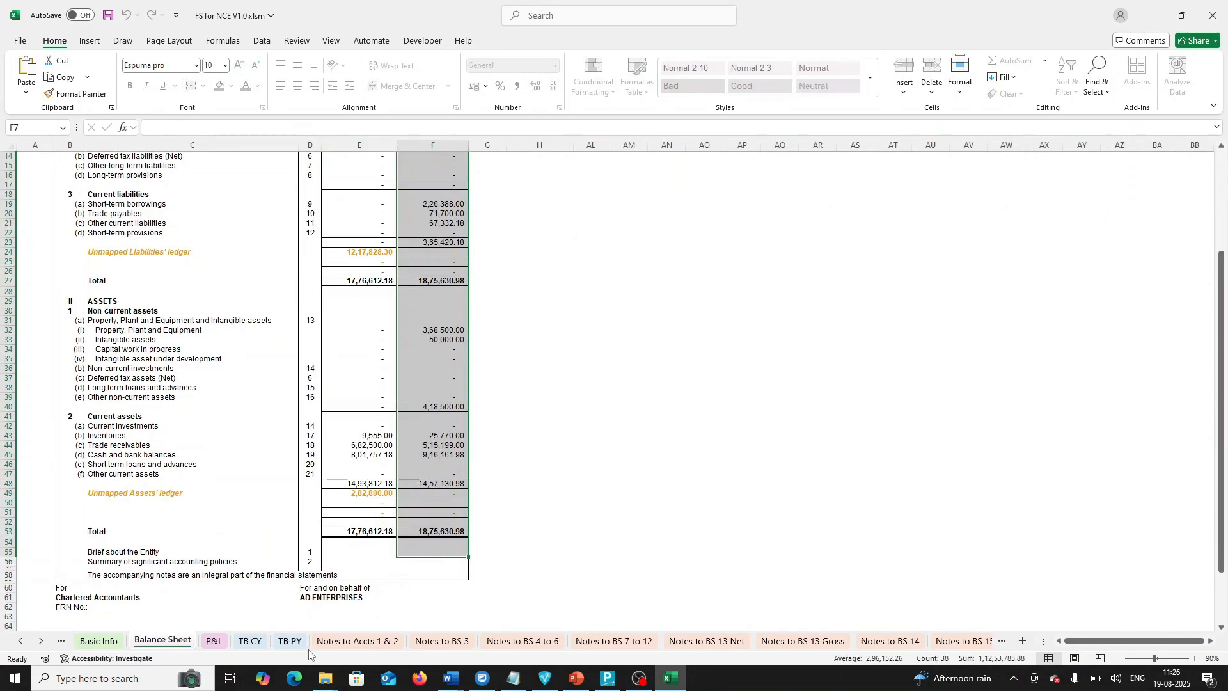
click(359, 640)
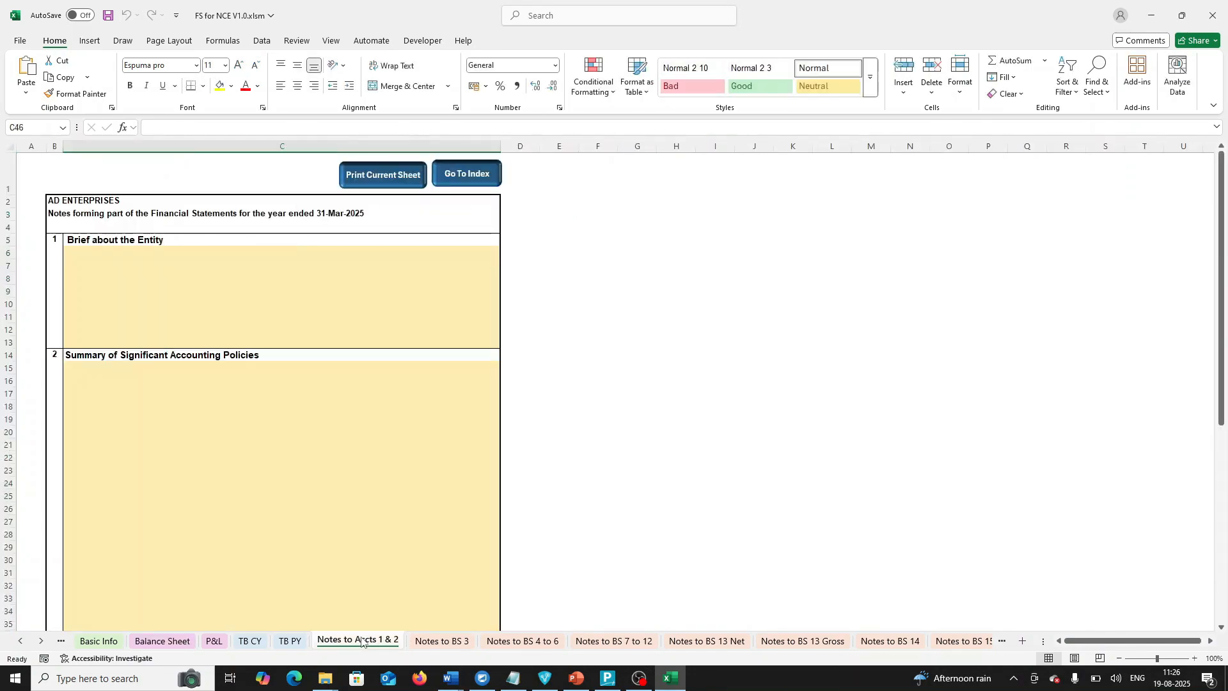
click(290, 641)
drag(1104, 640, 1155, 629)
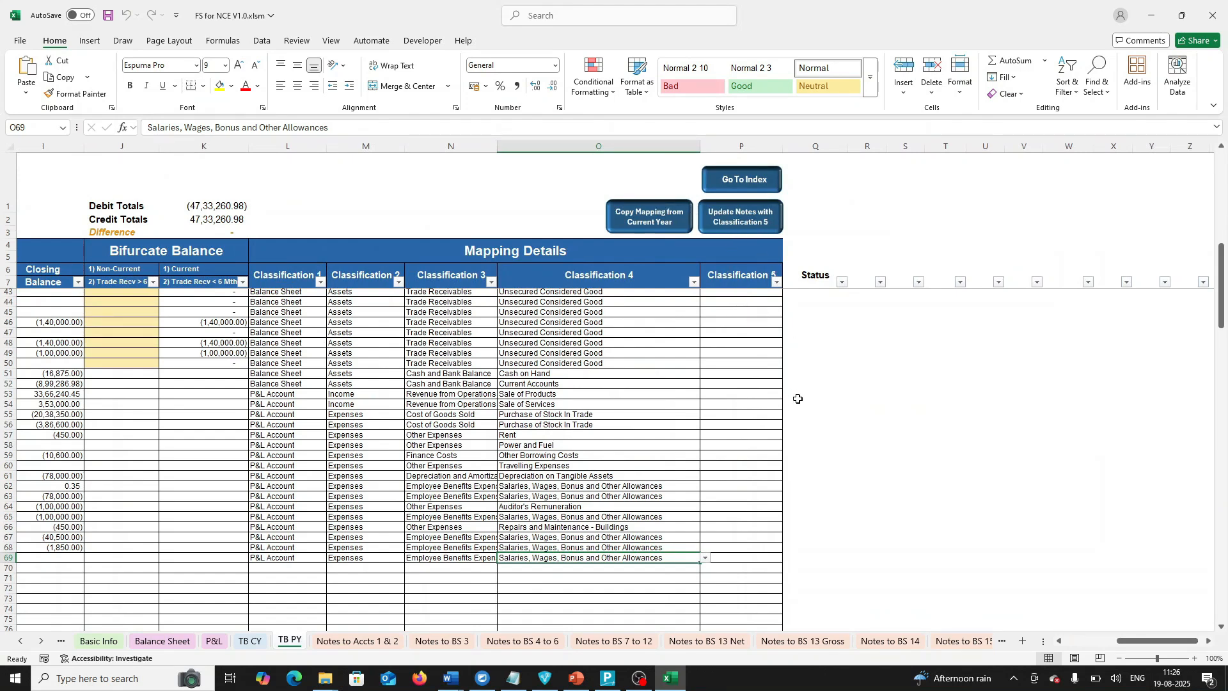
drag(1125, 640, 1050, 644)
Step: Pass through the Balance Sheet and P&L to reach the current-year trial balance TB CY
click(186, 640)
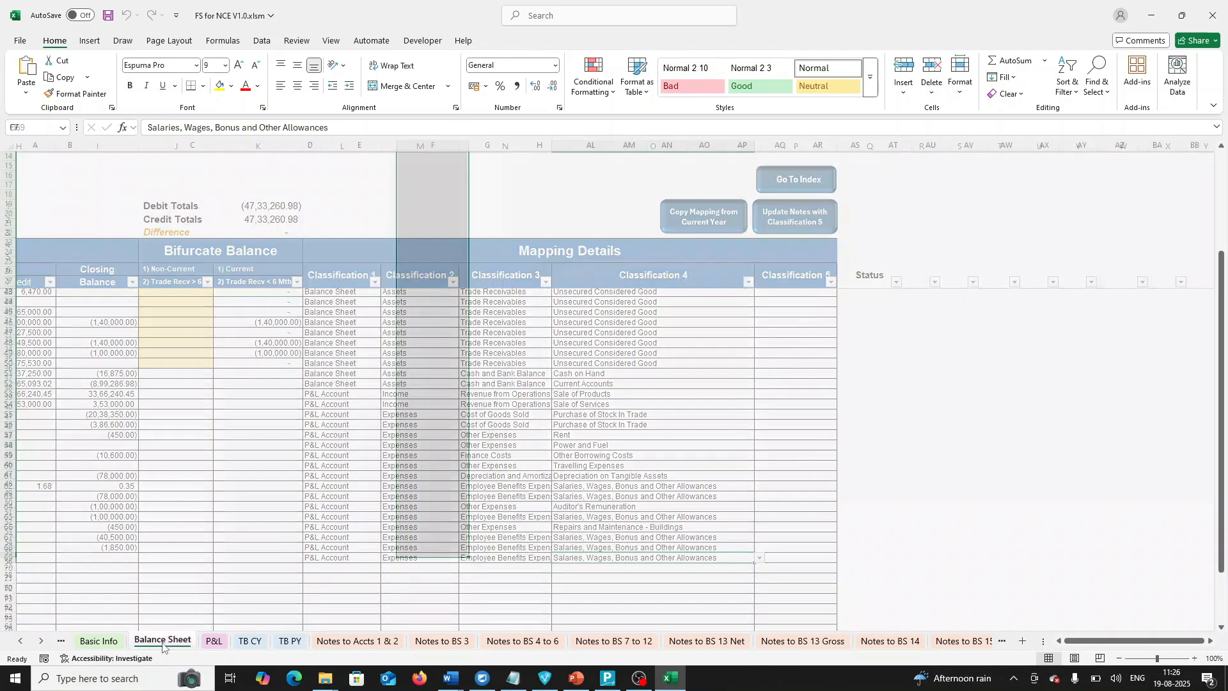
click(214, 640)
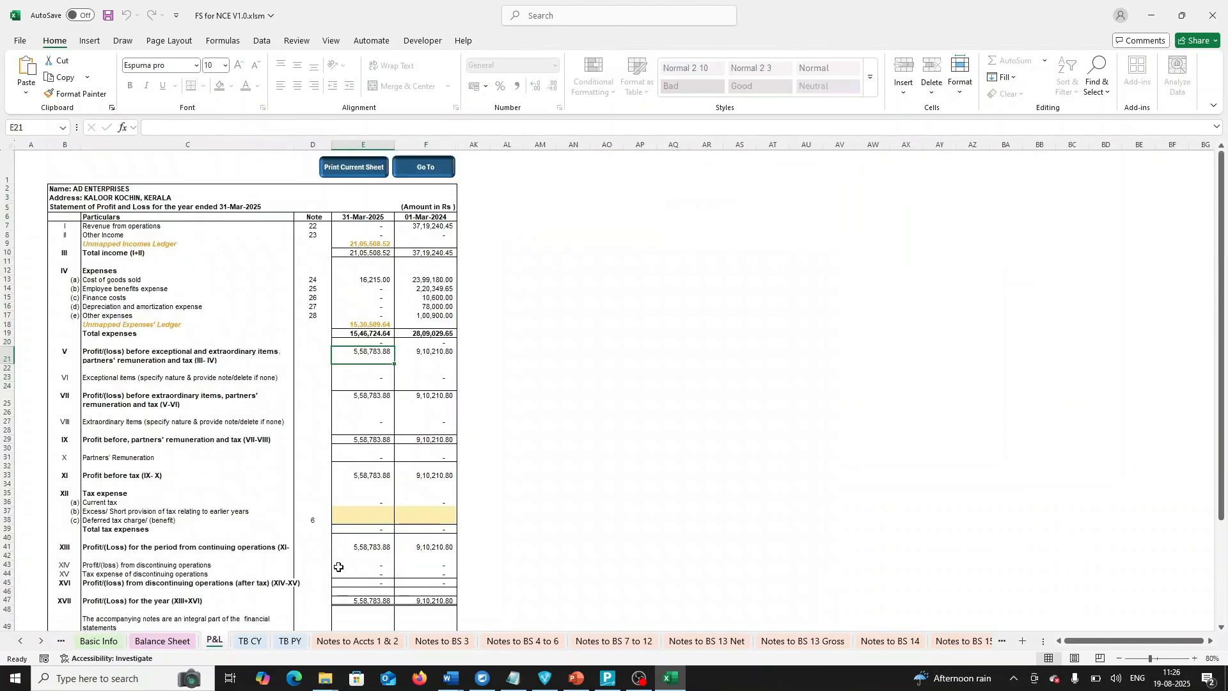
click(245, 648)
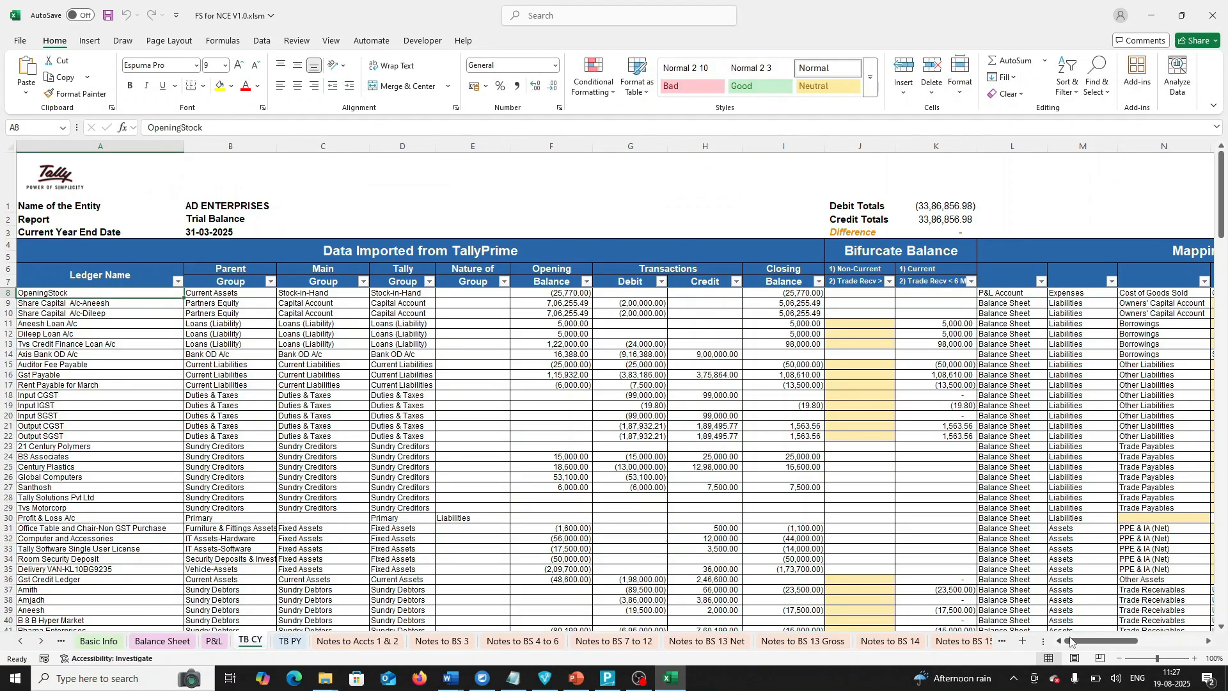
Step: Copy the previous-year mappings into TB CY and update all the notes
drag(1071, 641, 1119, 634)
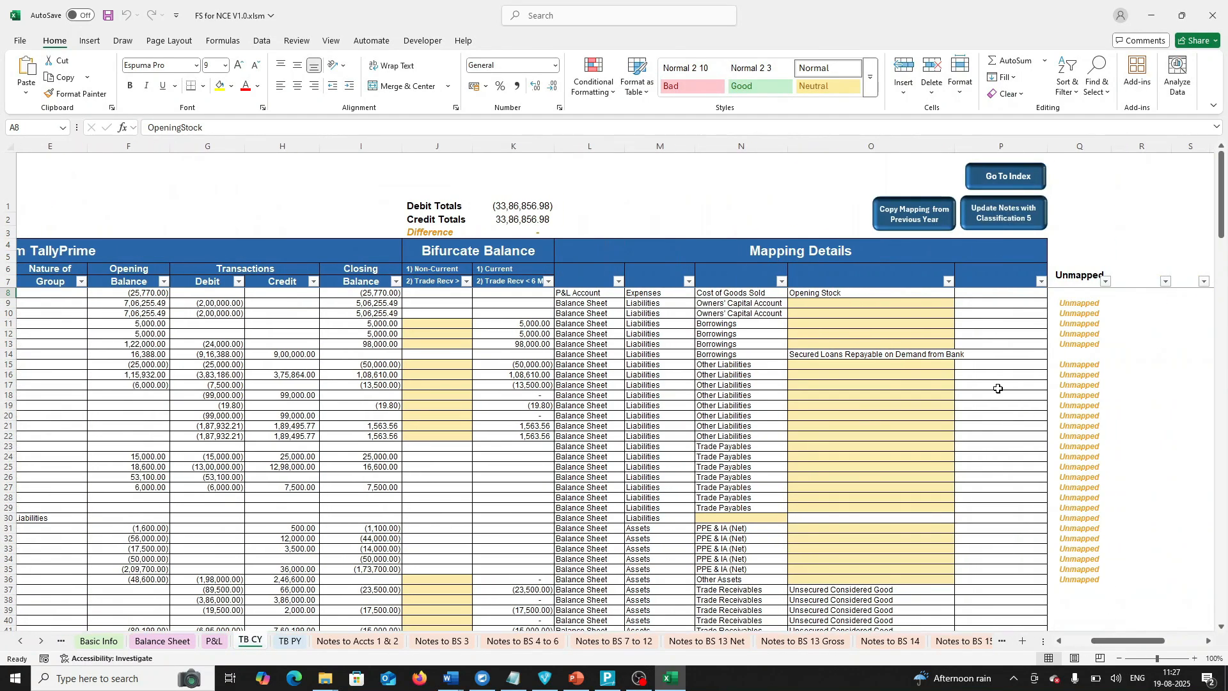
click(926, 219)
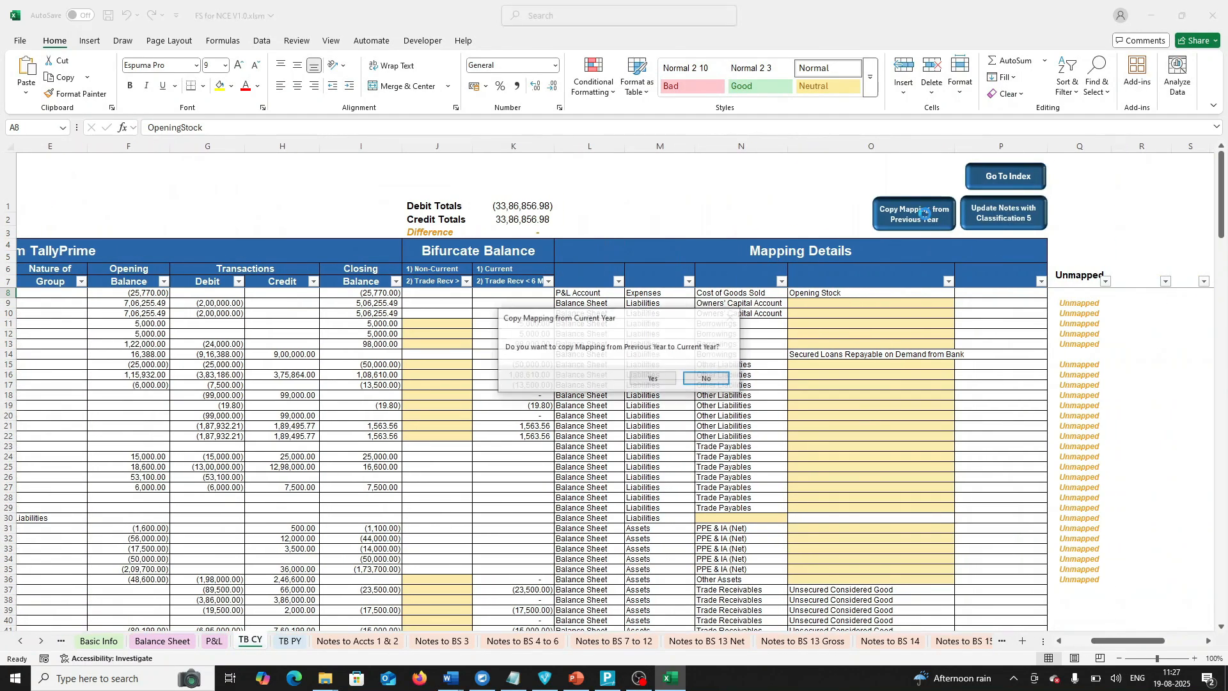
click(653, 378)
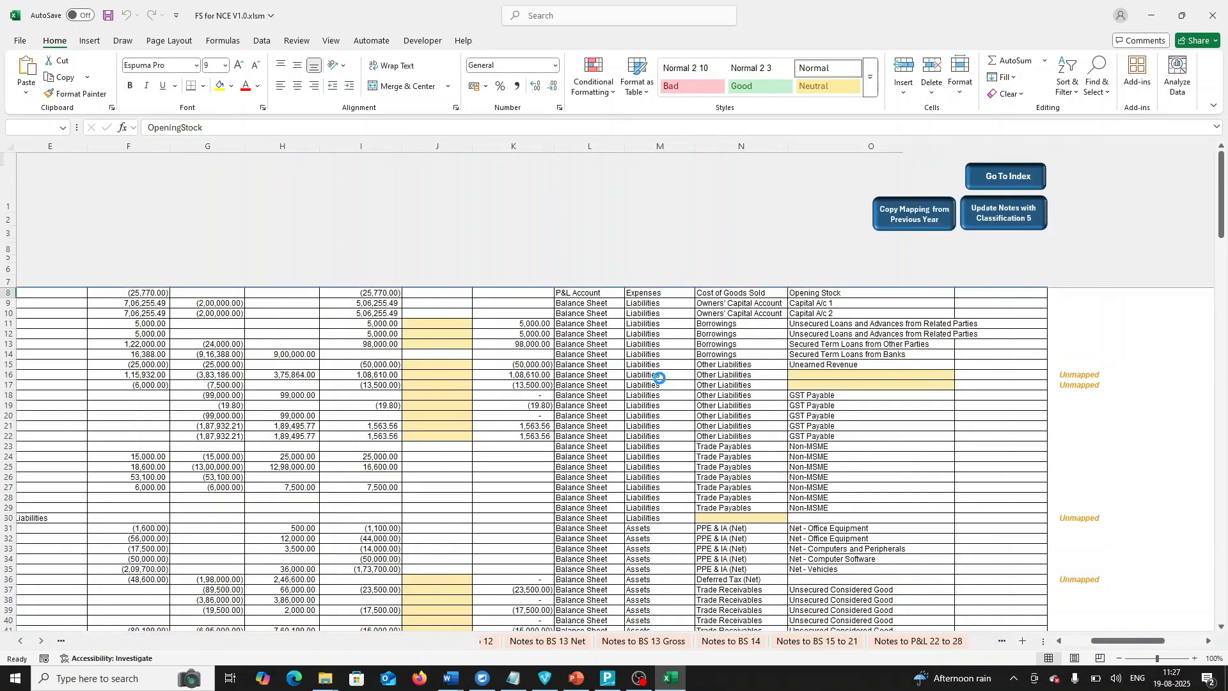
click(602, 379)
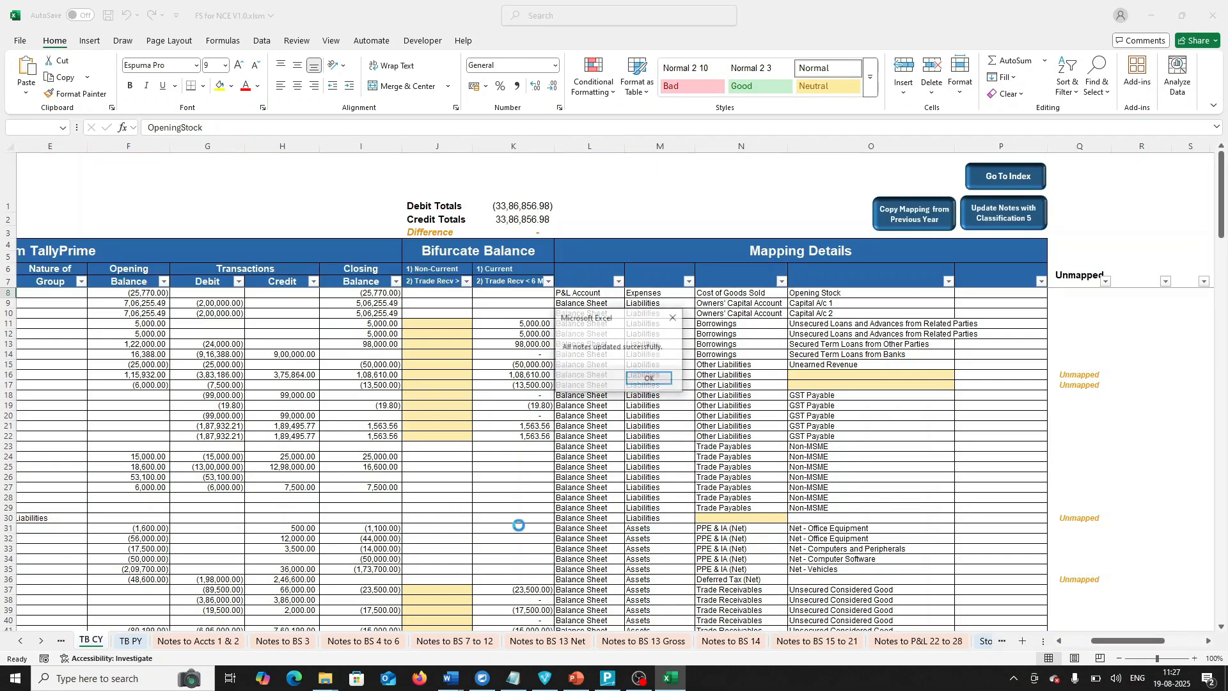
click(648, 379)
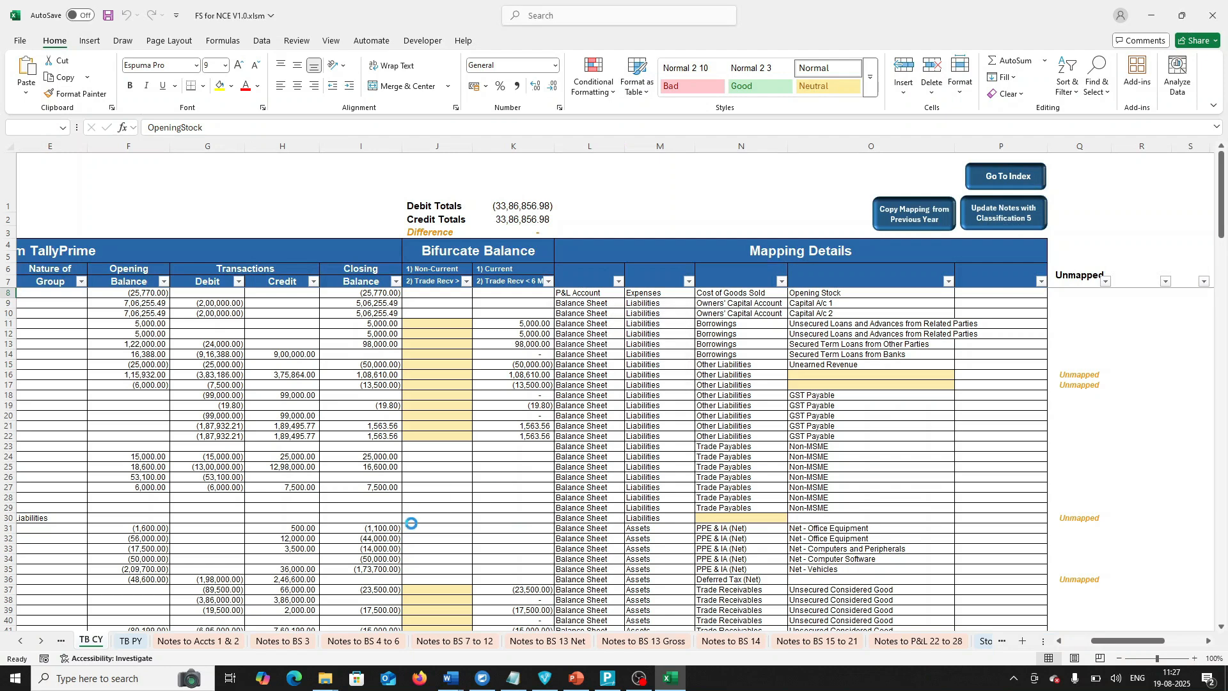
Step: Fill the classification cells down with Ctrl+D and move down to the unmapped ledgers
click(647, 380)
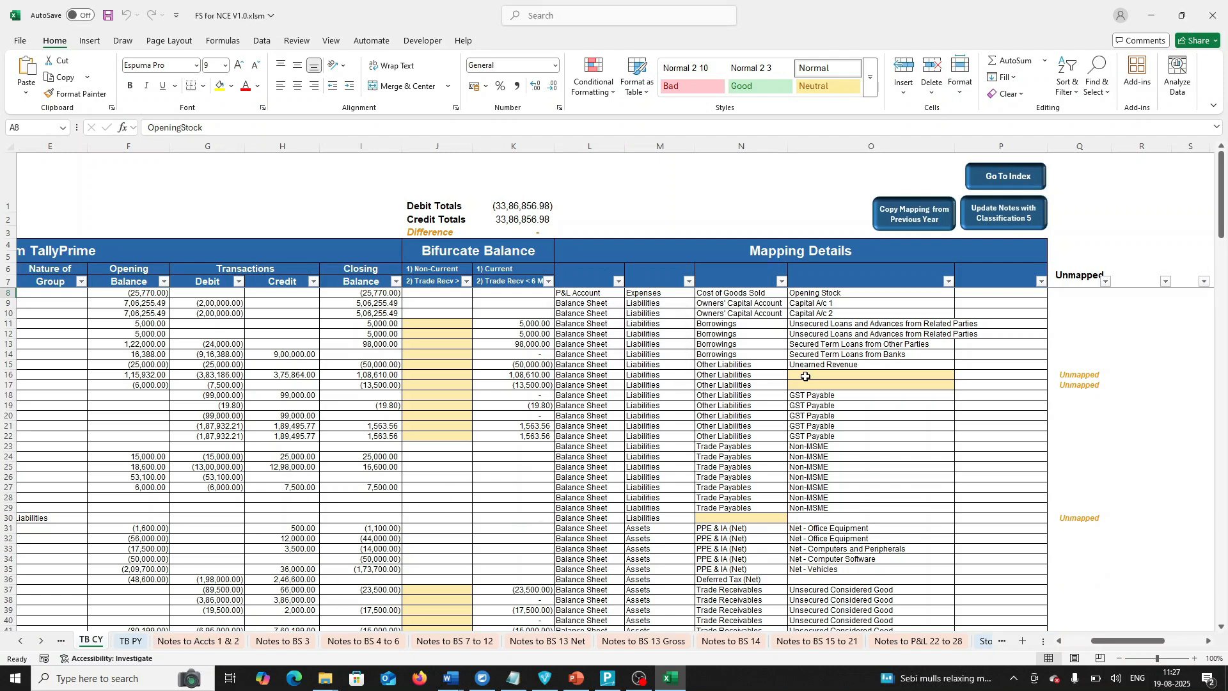
click(825, 375)
click(960, 376)
click(940, 388)
click(945, 384)
key(ctrl+d)
scroll(933, 435, down, 2)
click(929, 455)
scroll(742, 474, down, 7)
Step: Classify row 58 as Other Profit and Loss Items, Profit/(Loss) from discontinuing operations
click(742, 528)
click(793, 529)
click(736, 560)
click(940, 530)
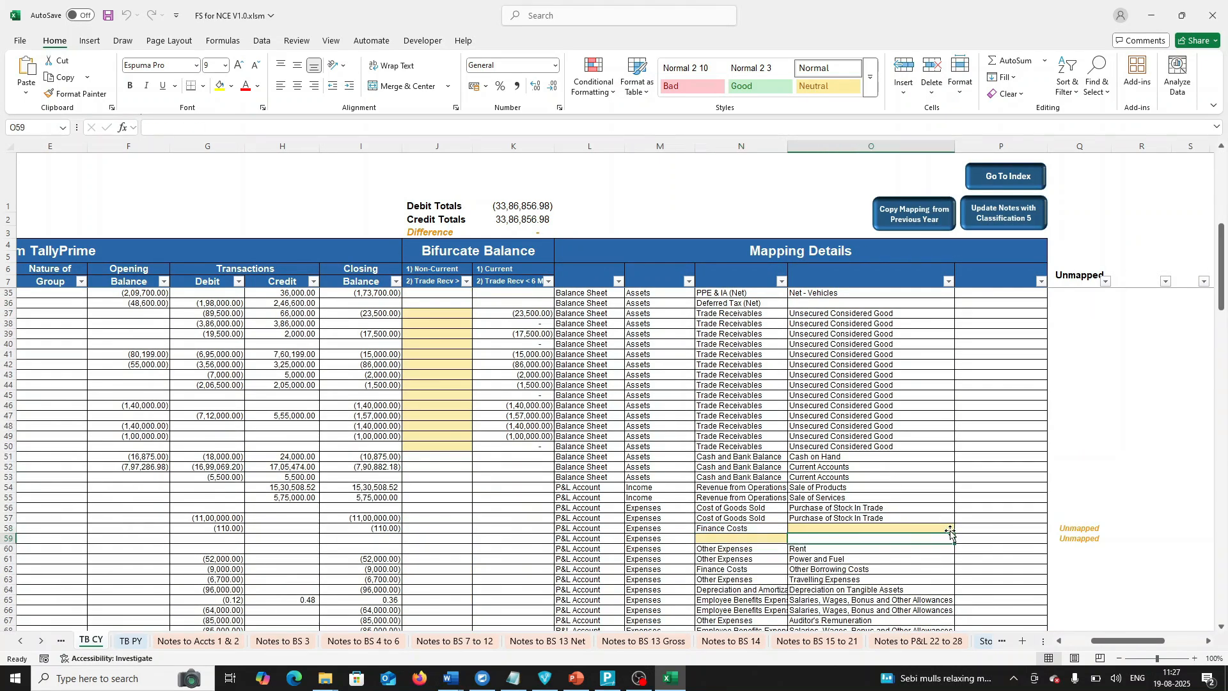
click(742, 528)
click(793, 529)
click(745, 594)
click(844, 529)
click(960, 529)
Step: Classify row 59 under Other Expenses, mapped to Travelling Expenses
click(876, 596)
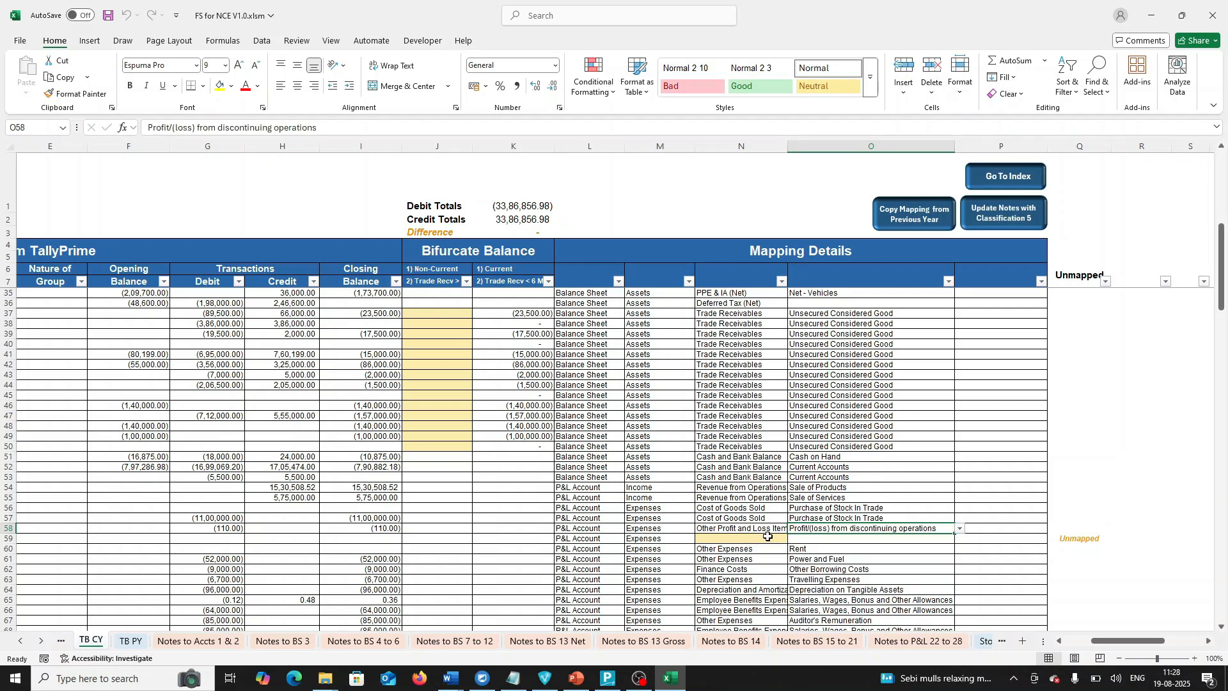
click(761, 539)
click(793, 539)
click(748, 593)
click(895, 539)
click(961, 539)
click(895, 495)
scroll(949, 537, up, 2)
Step: Open the P&L and select the 2025 and 2024 figures (E6:F55) to check them
scroll(948, 537, down, 2)
click(131, 640)
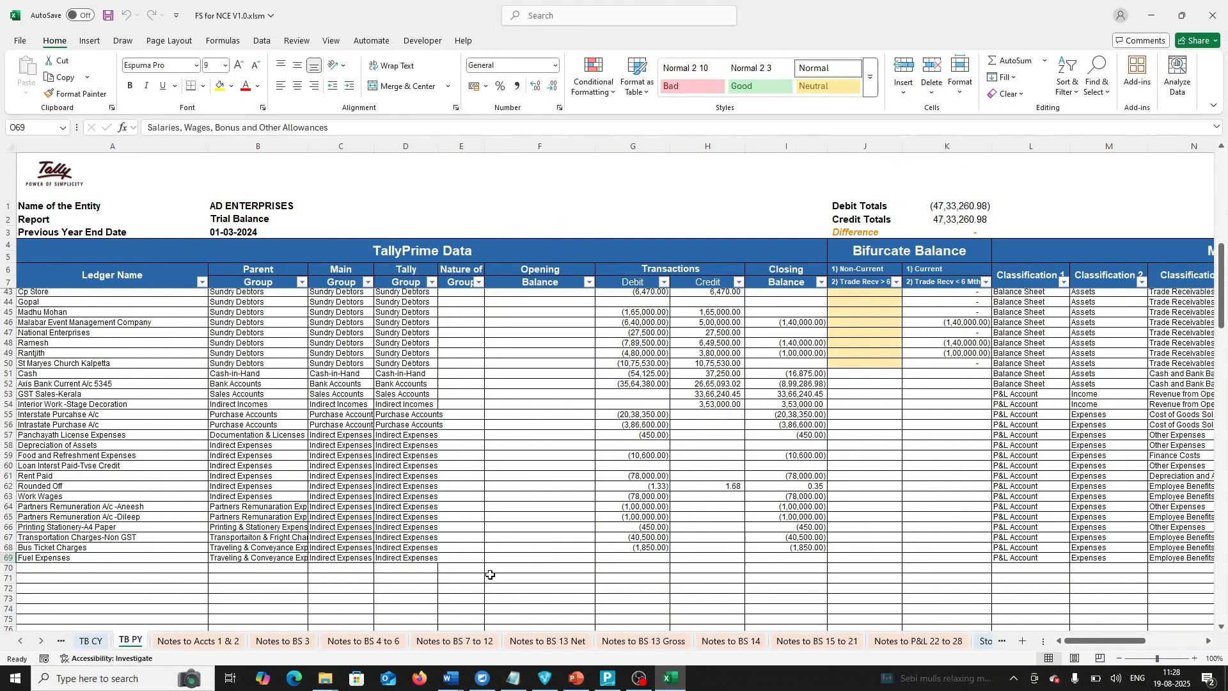
click(20, 641)
click(21, 642)
click(21, 642)
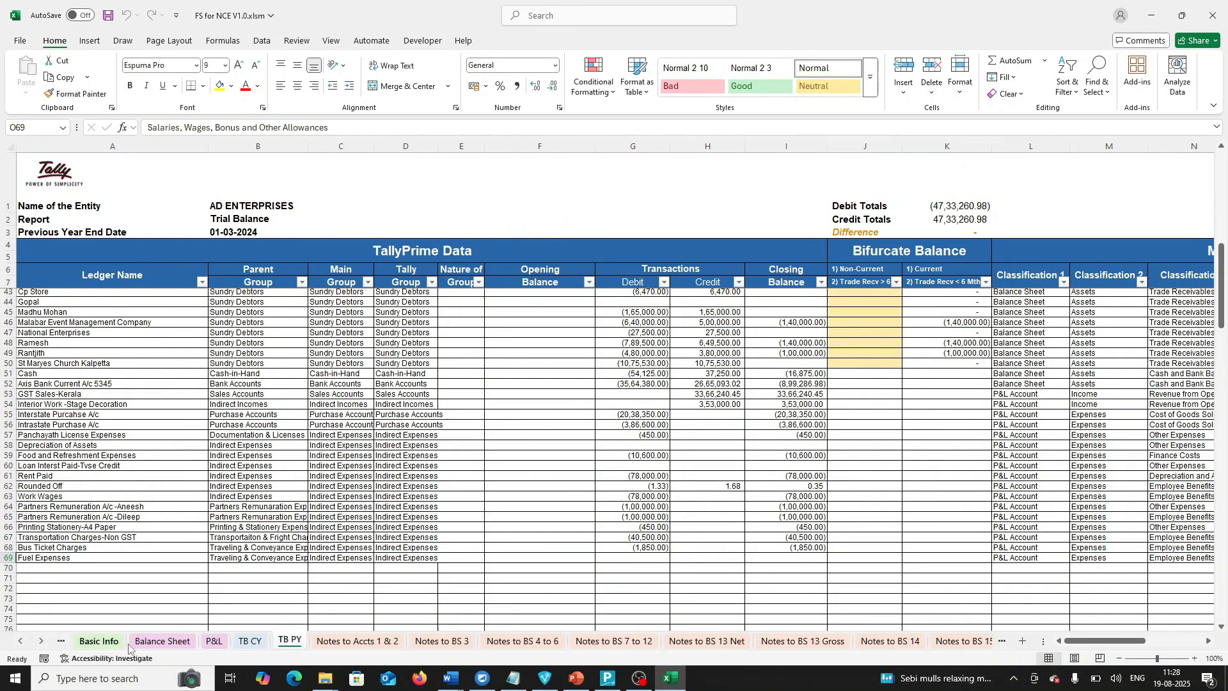
click(215, 641)
scroll(256, 526, down, 3)
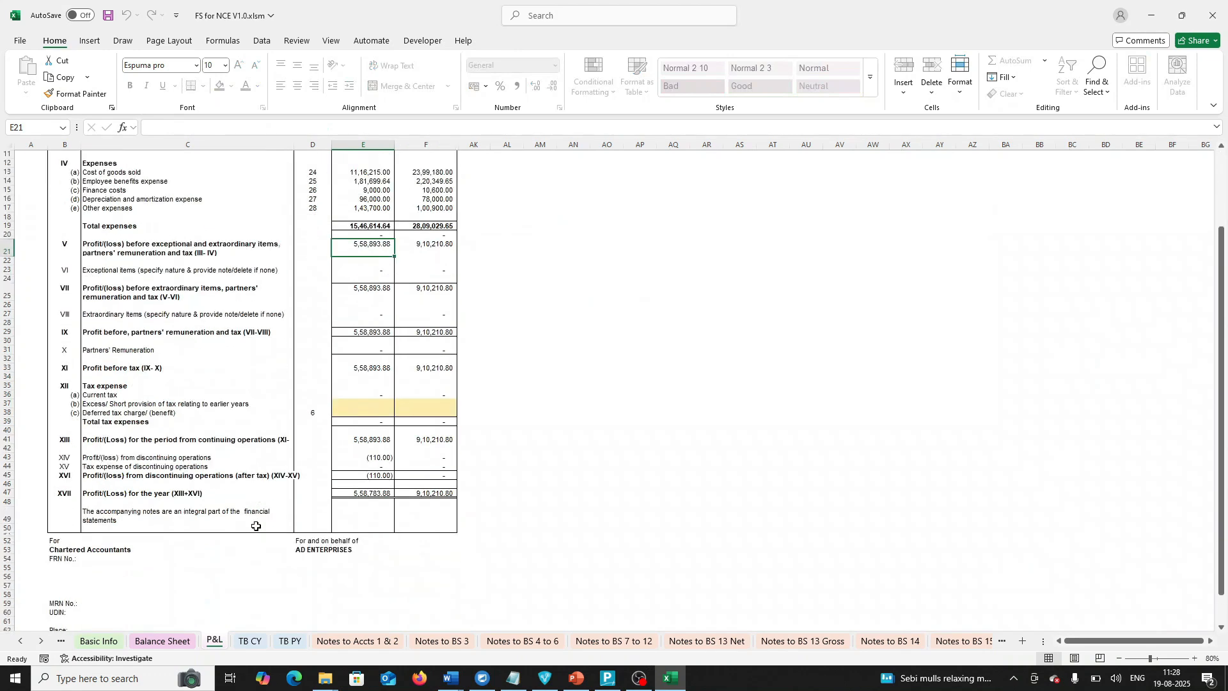
scroll(256, 526, up, 3)
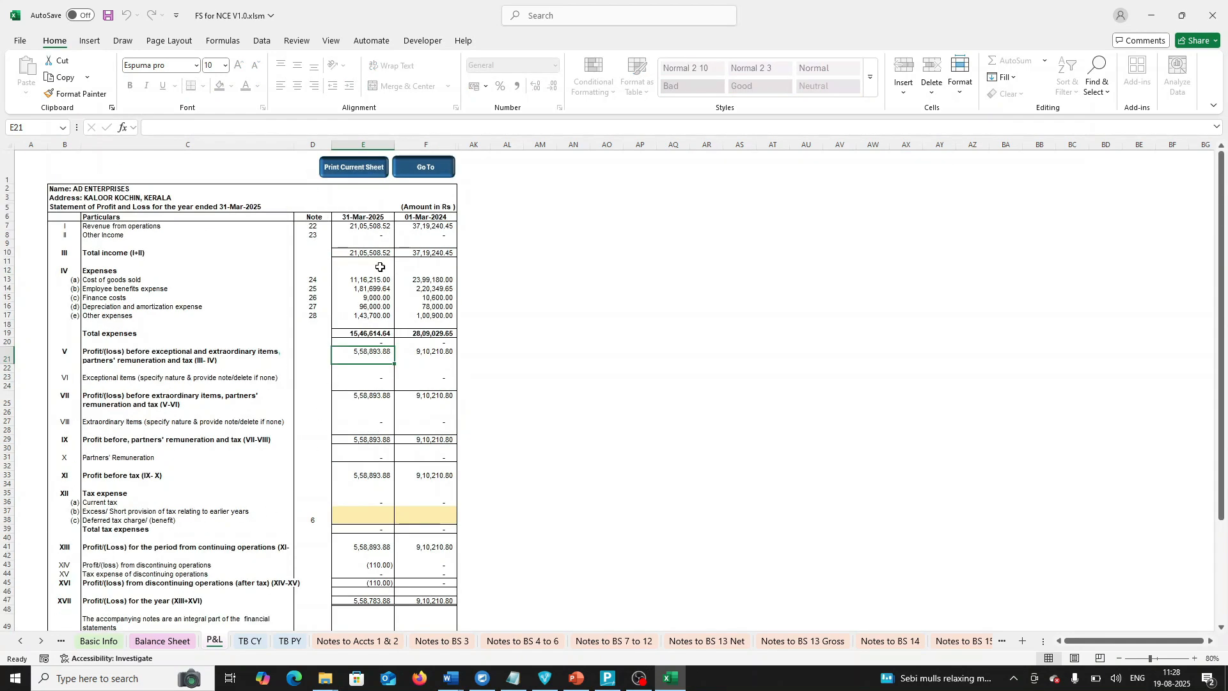
drag(359, 217, 474, 614)
click(571, 512)
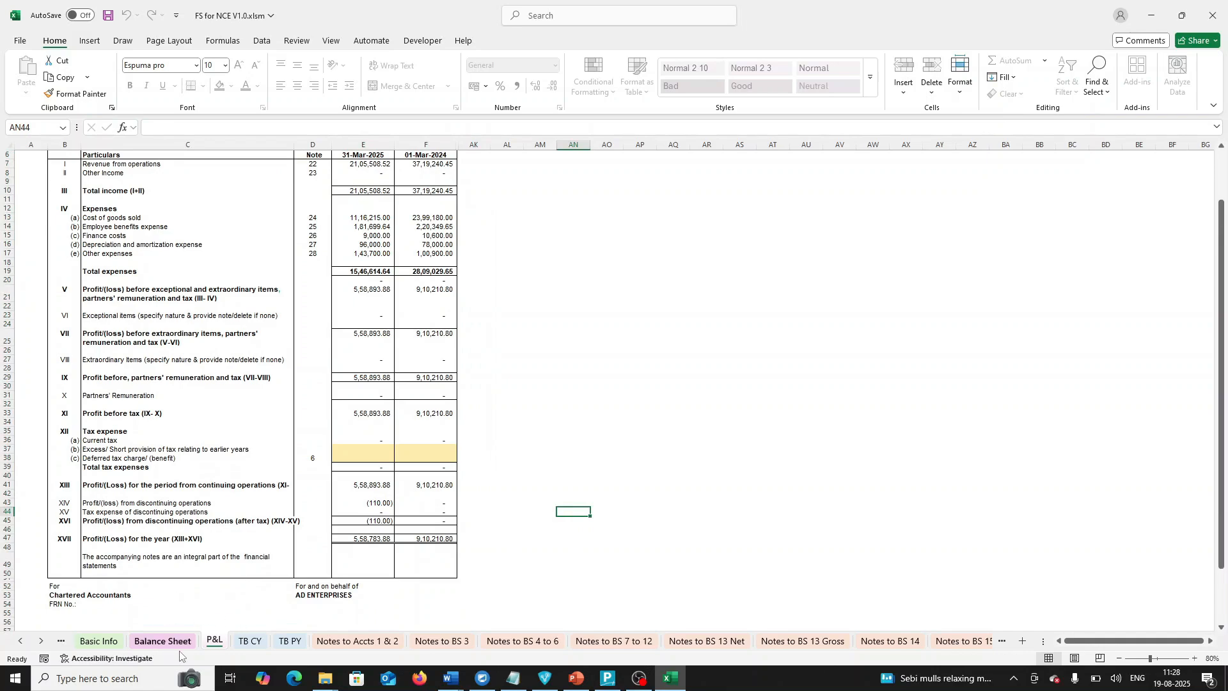
Step: Look over TB CY, TB PY and the Notes to Accts 1 & 2 sheet, then return to the P&L
click(248, 641)
click(290, 641)
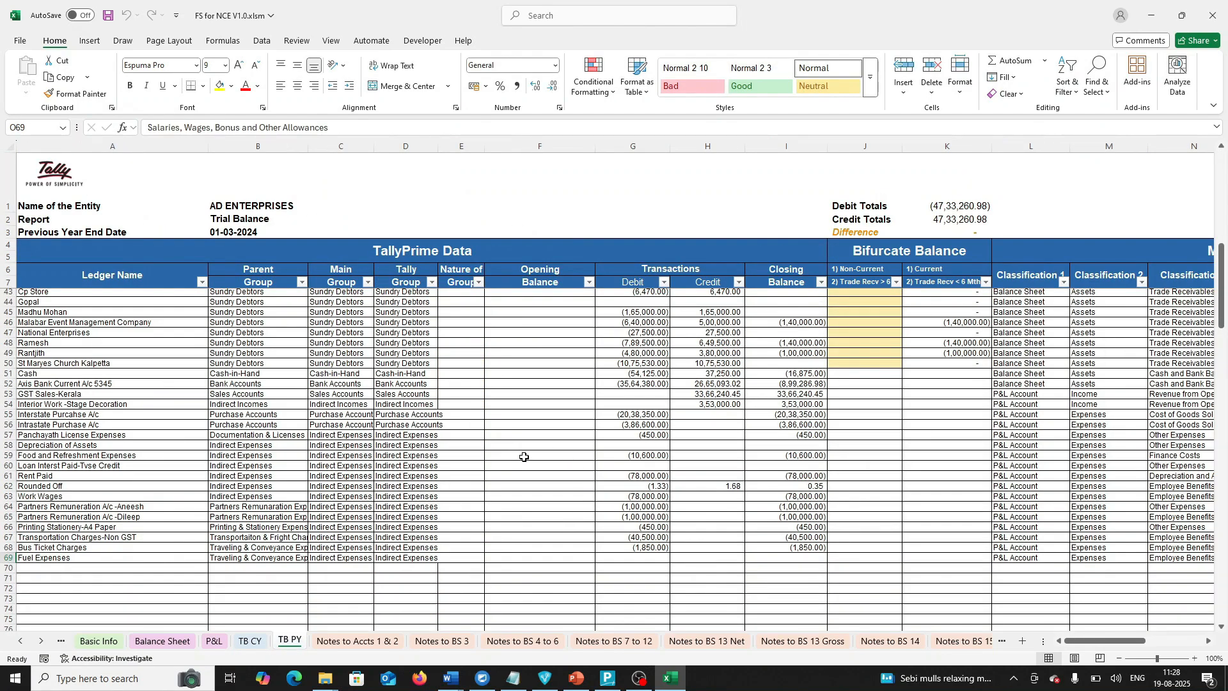
click(348, 640)
click(214, 641)
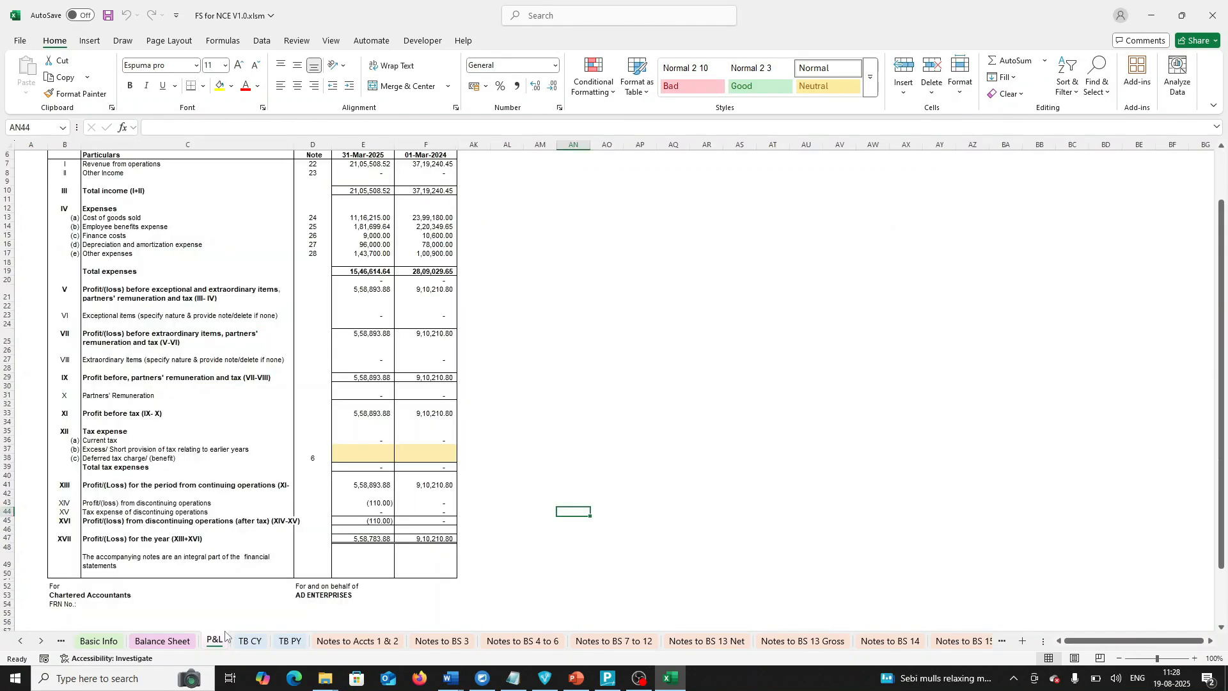